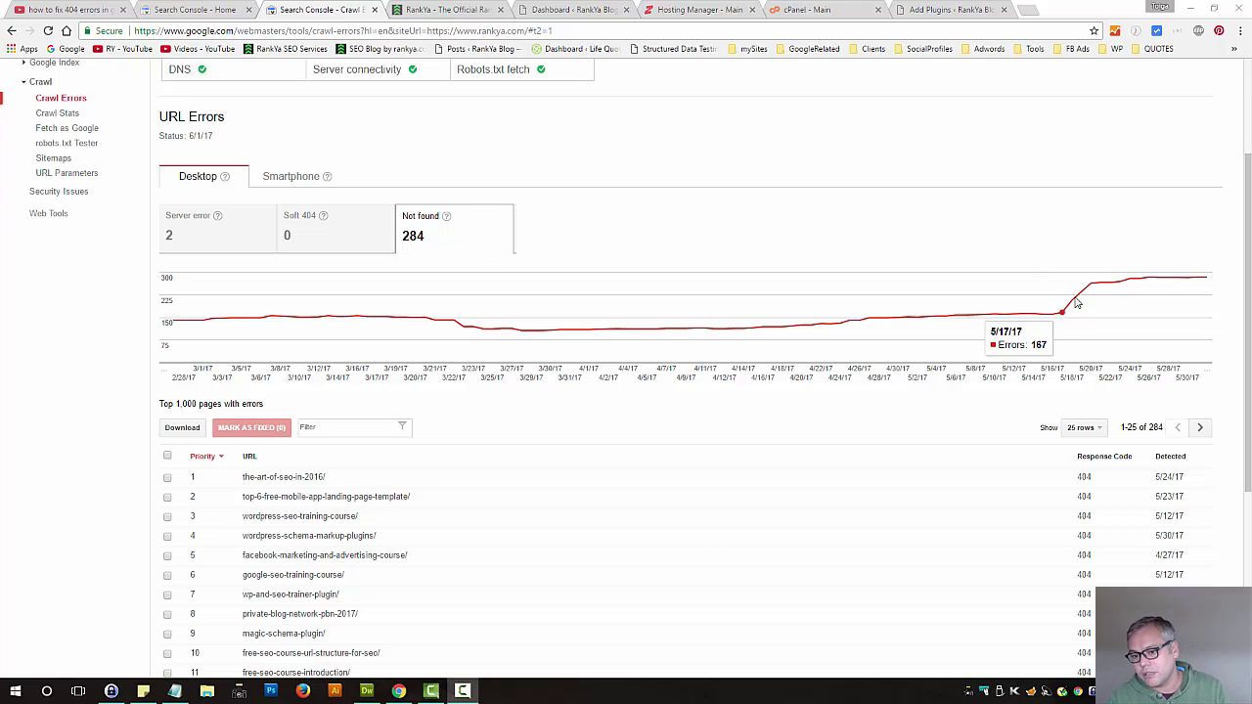
- Look over the desktop Not found graph and its list of failing URLs in the Crawl Errors report
mouse_move(1093, 292)
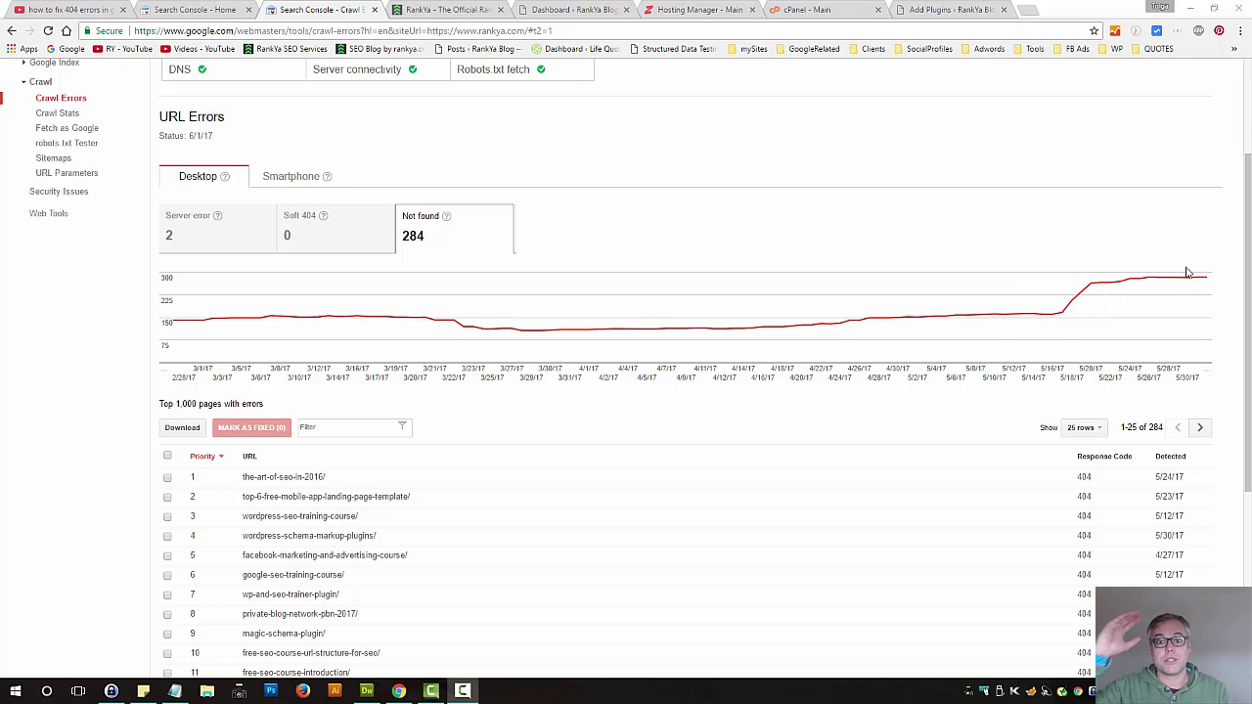
scroll(798, 284, up, 2)
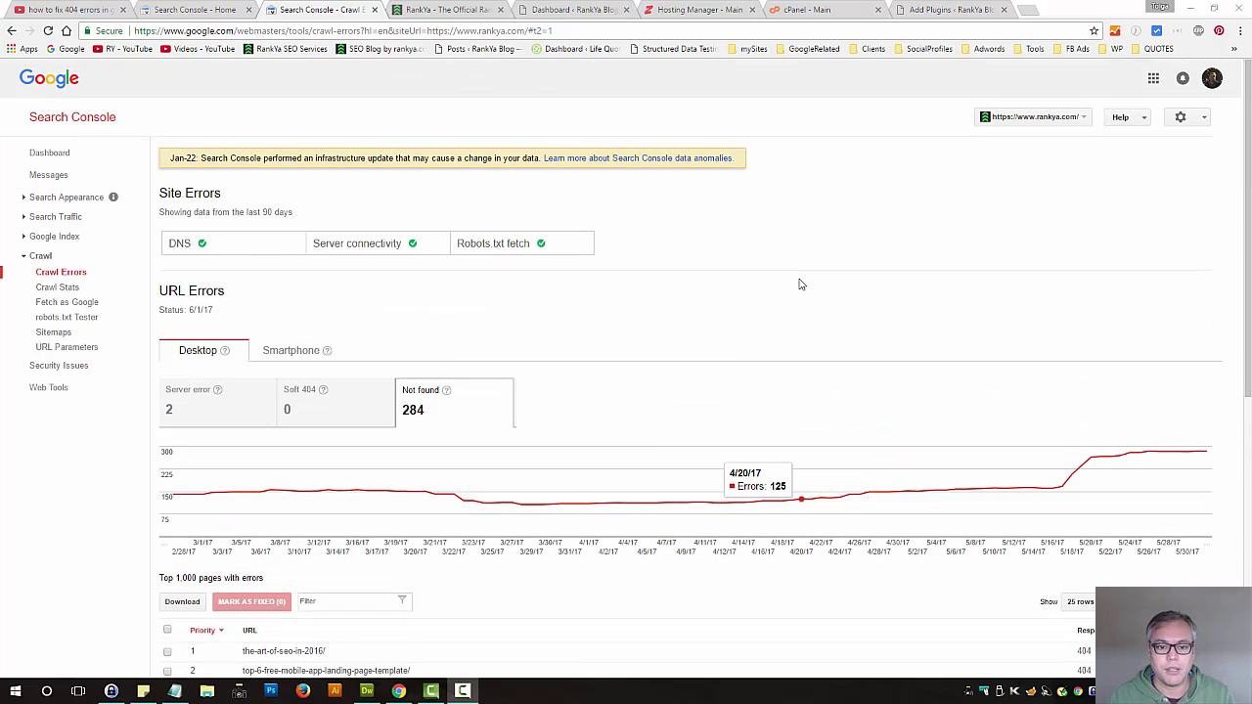
scroll(679, 328, down, 2)
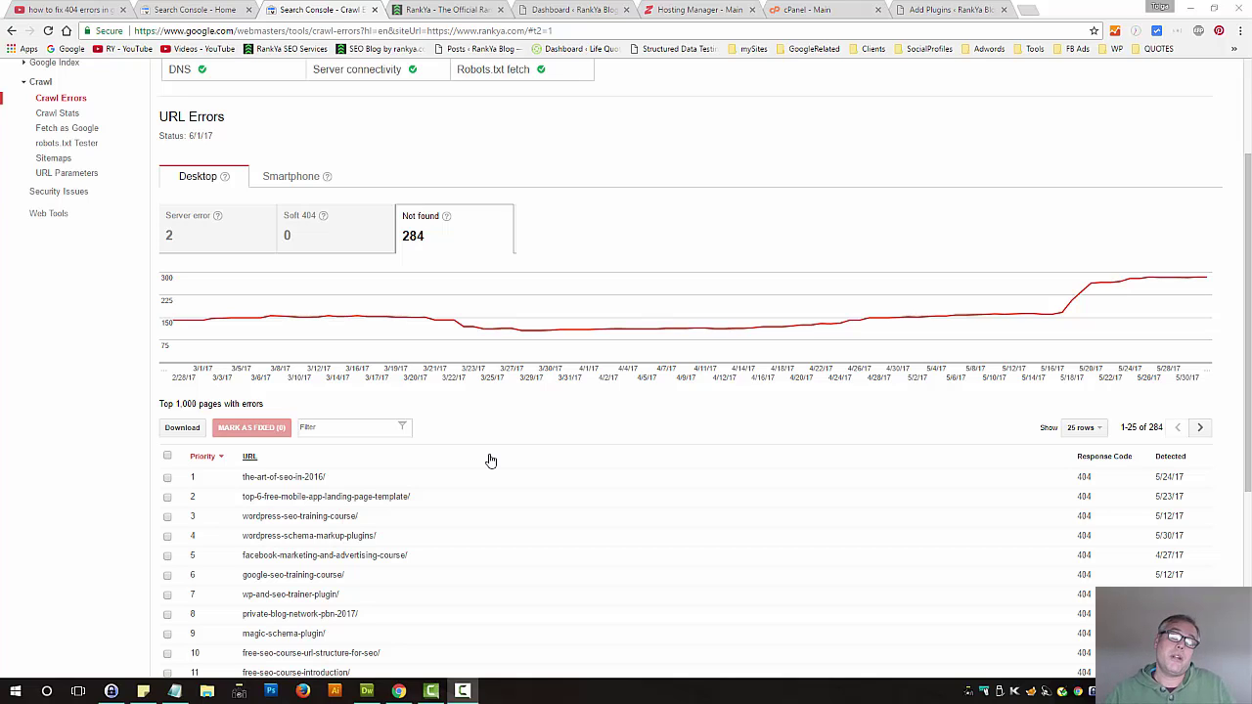
click(167, 478)
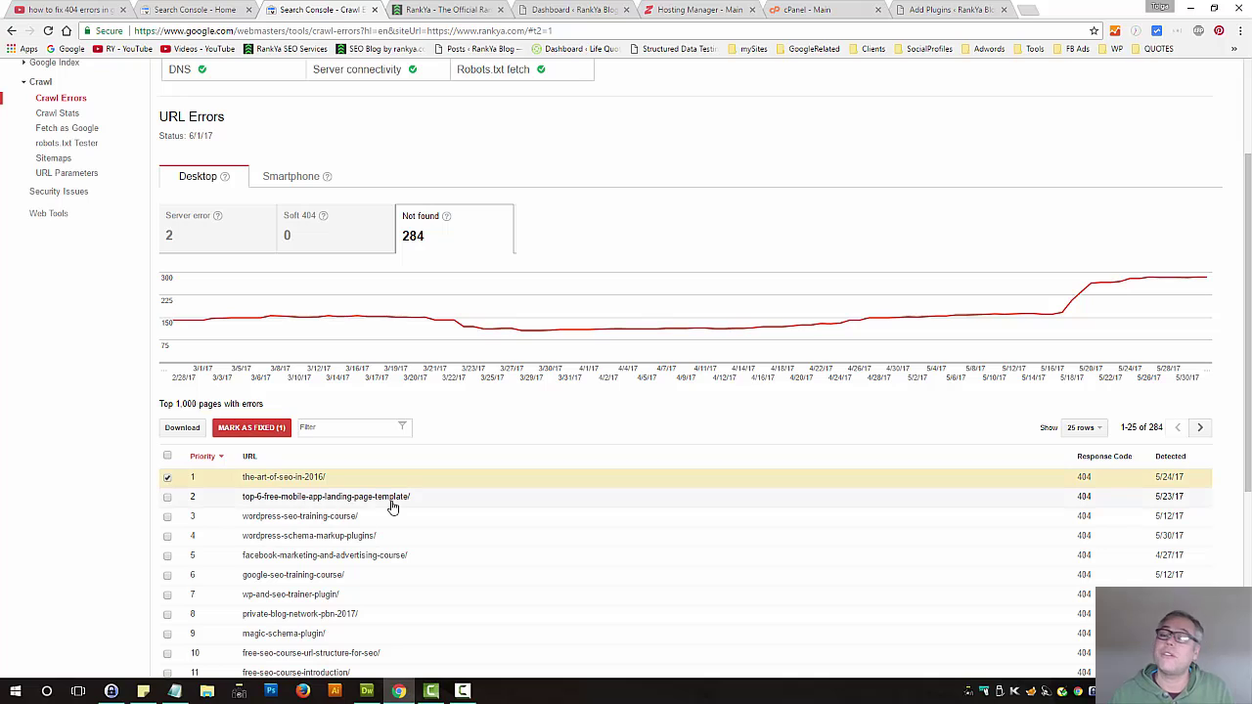
click(167, 478)
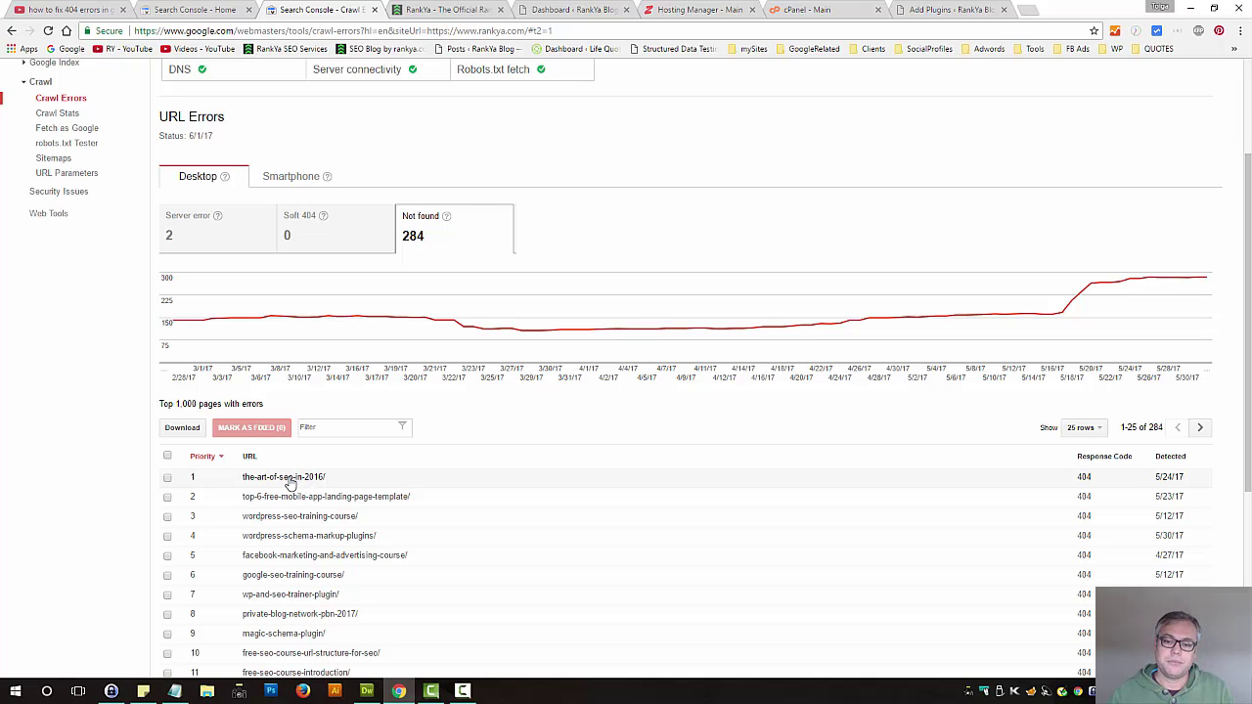
click(445, 10)
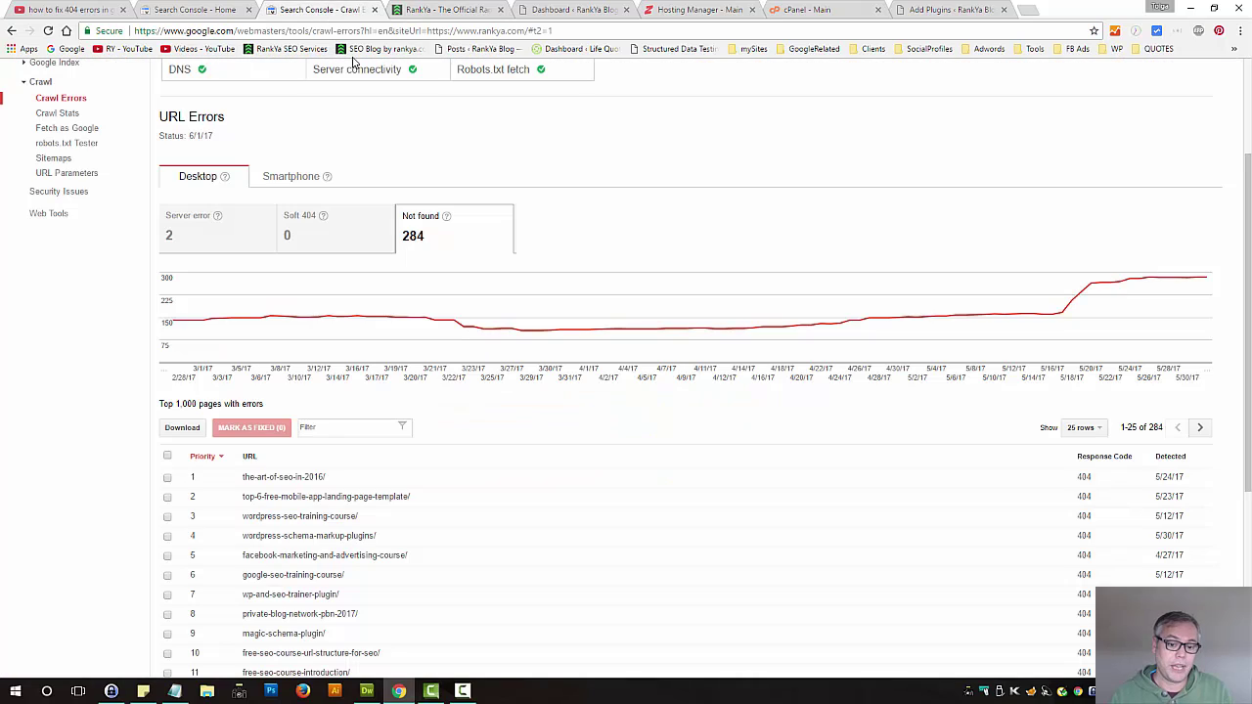
click(321, 15)
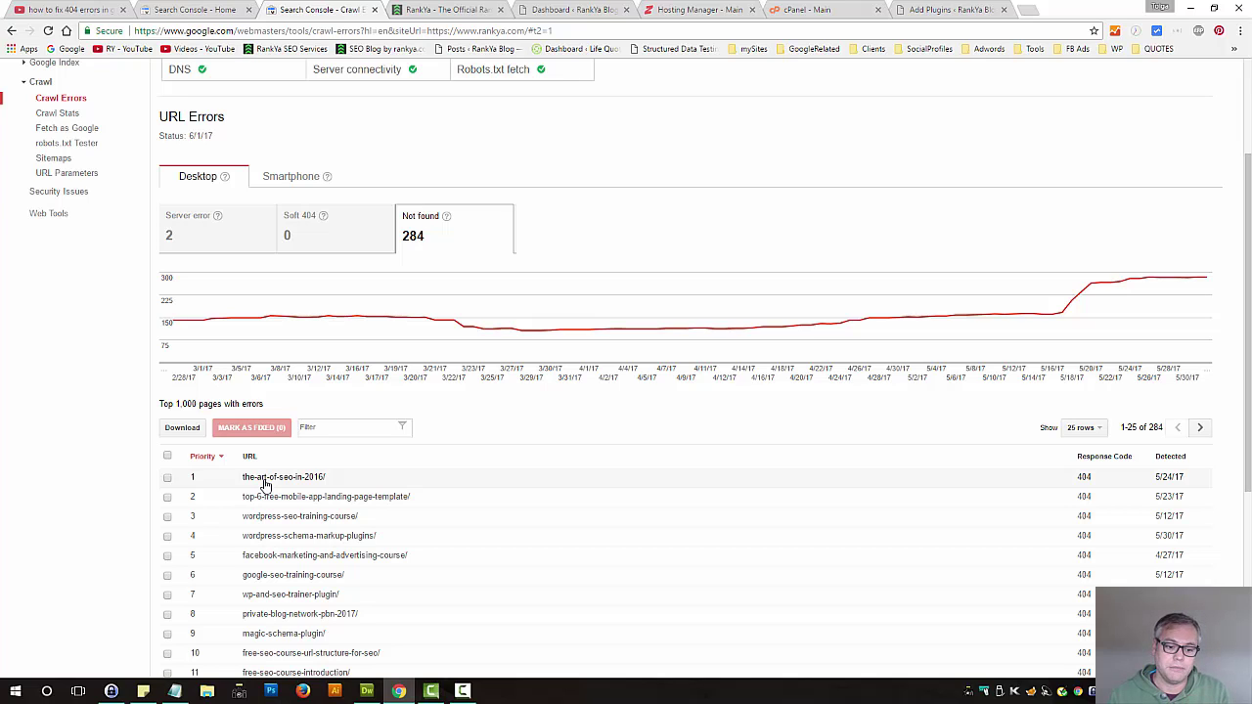
- Open the error details for the-art-of-seo-in-2016/ and examine its last crawled and first detected dates
click(381, 481)
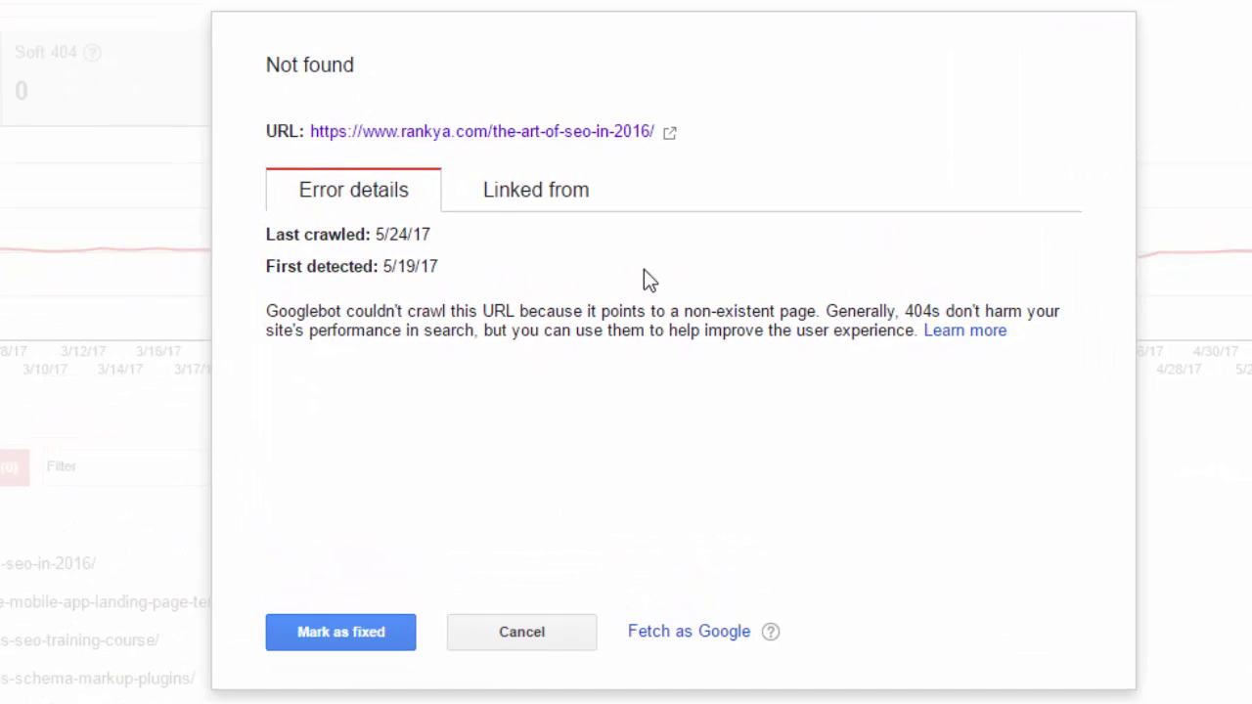
drag(377, 234, 451, 237)
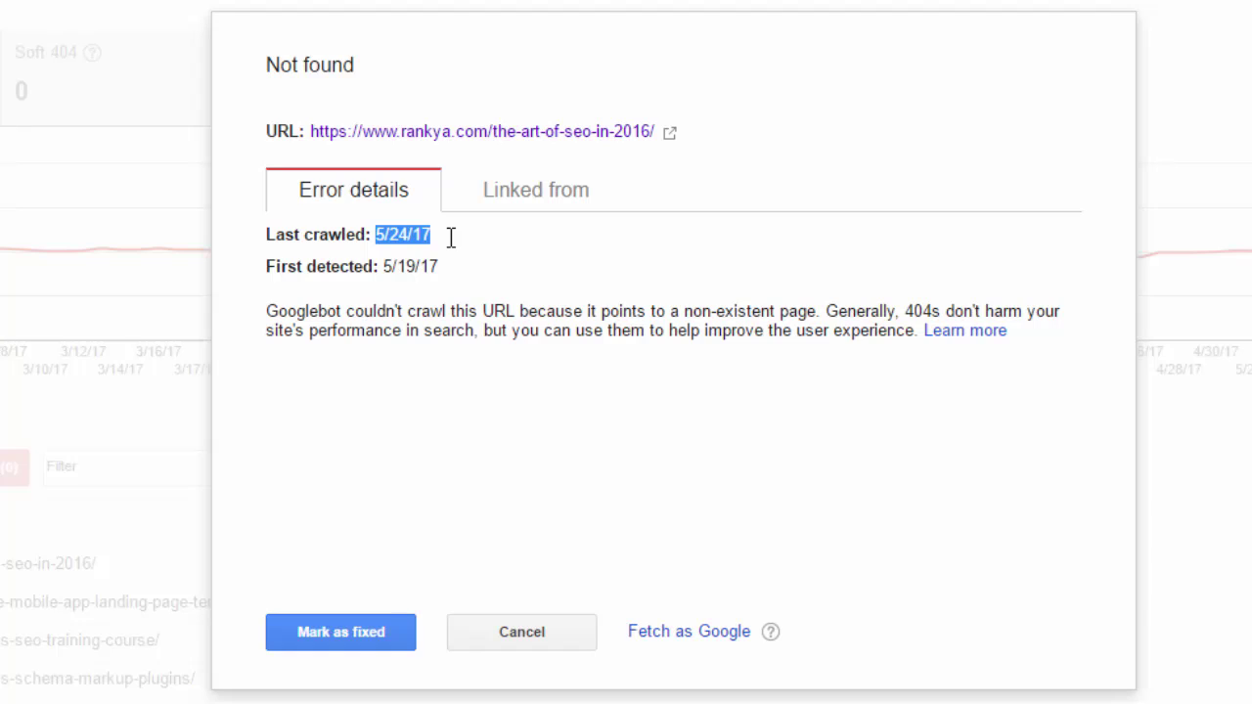
click(413, 271)
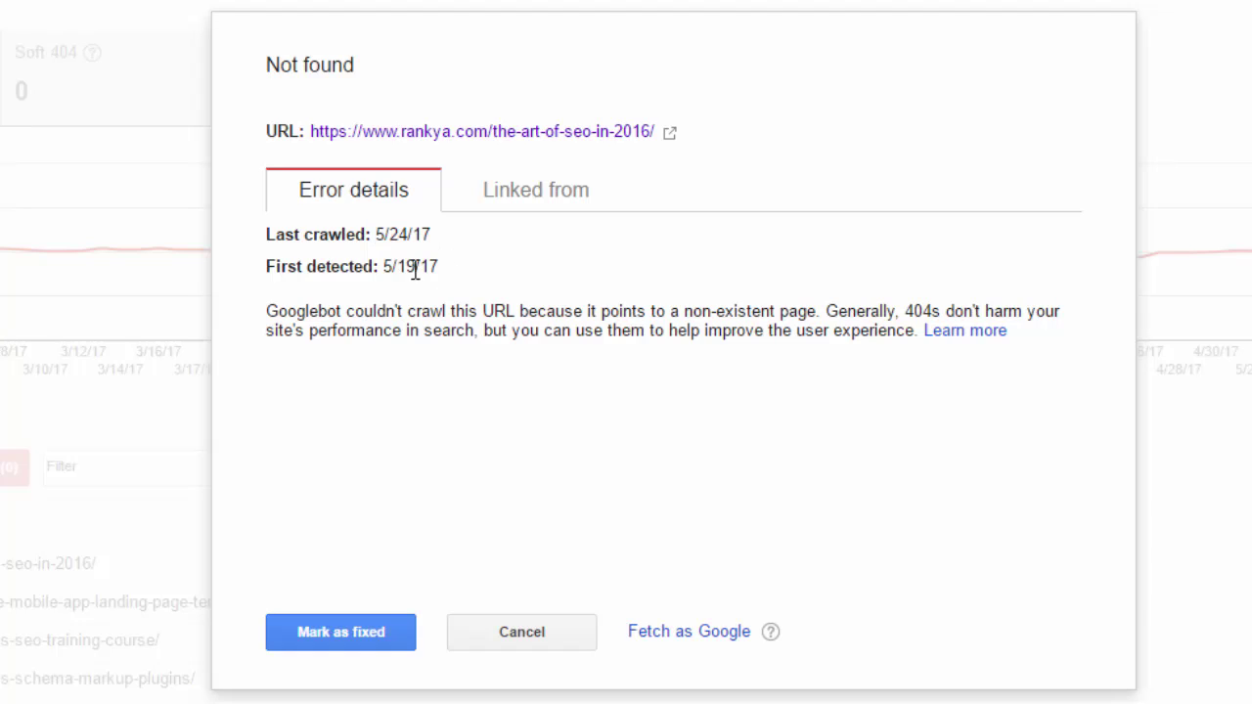
drag(438, 266, 388, 277)
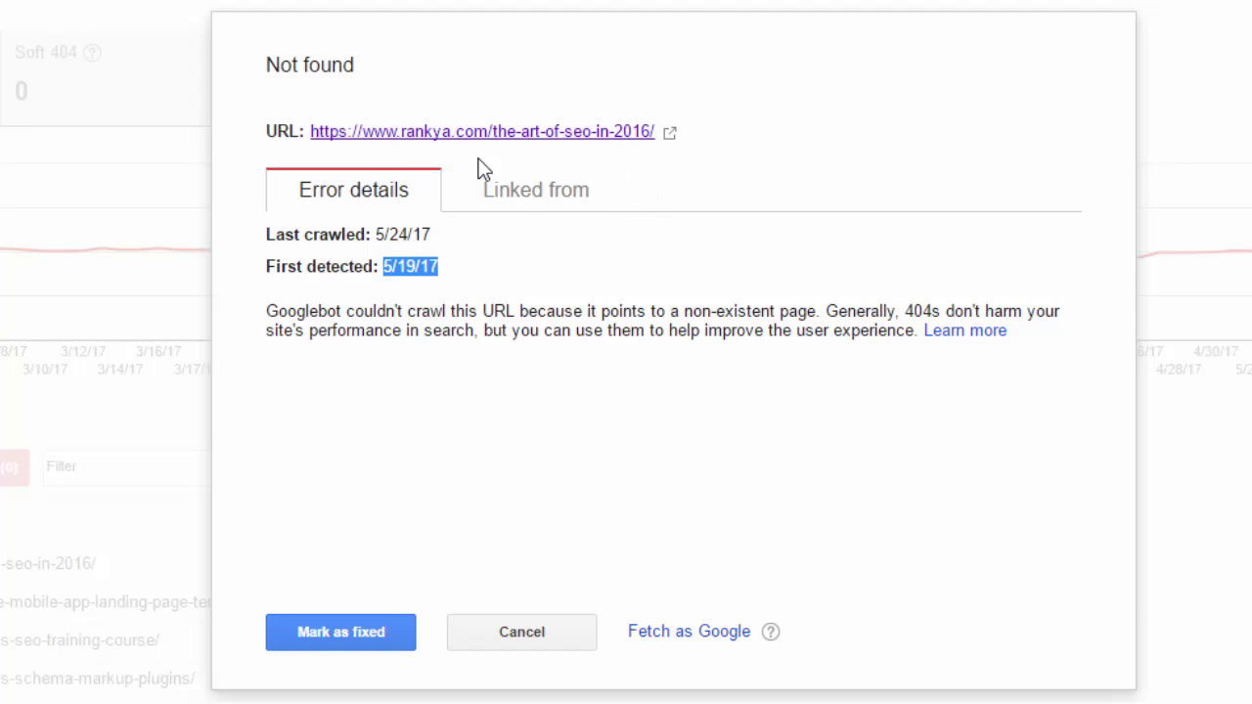
drag(381, 266, 455, 272)
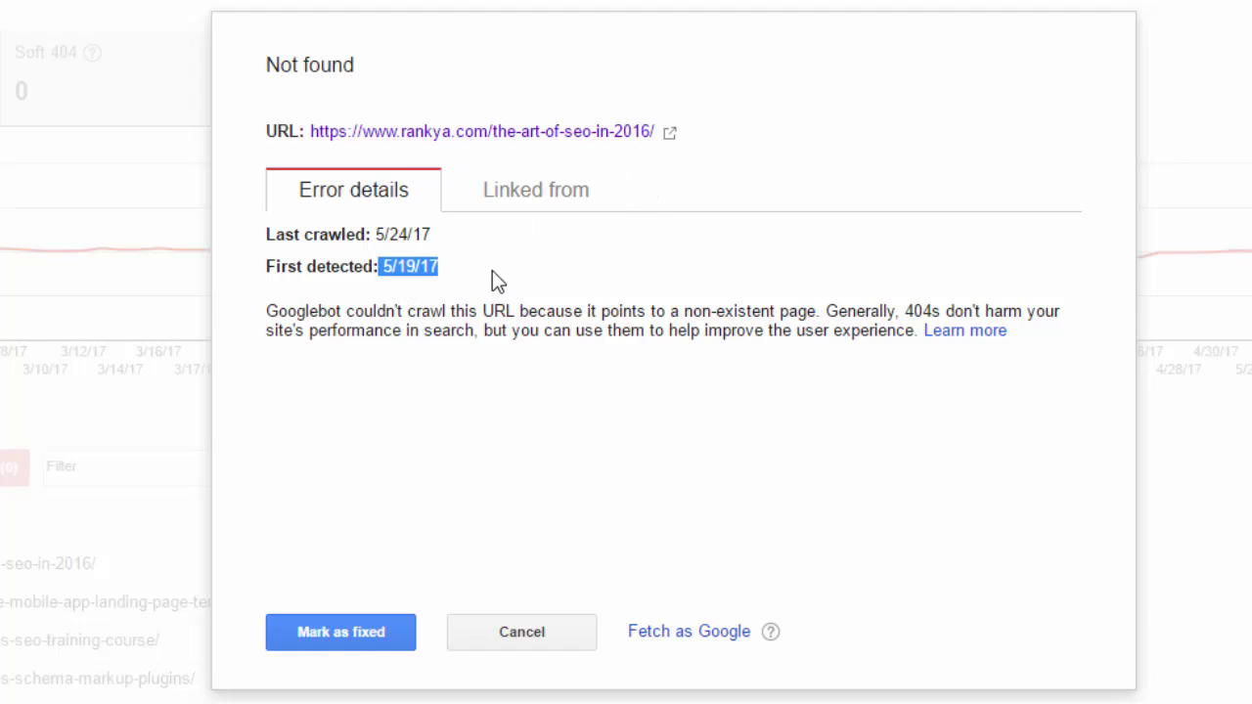
click(495, 282)
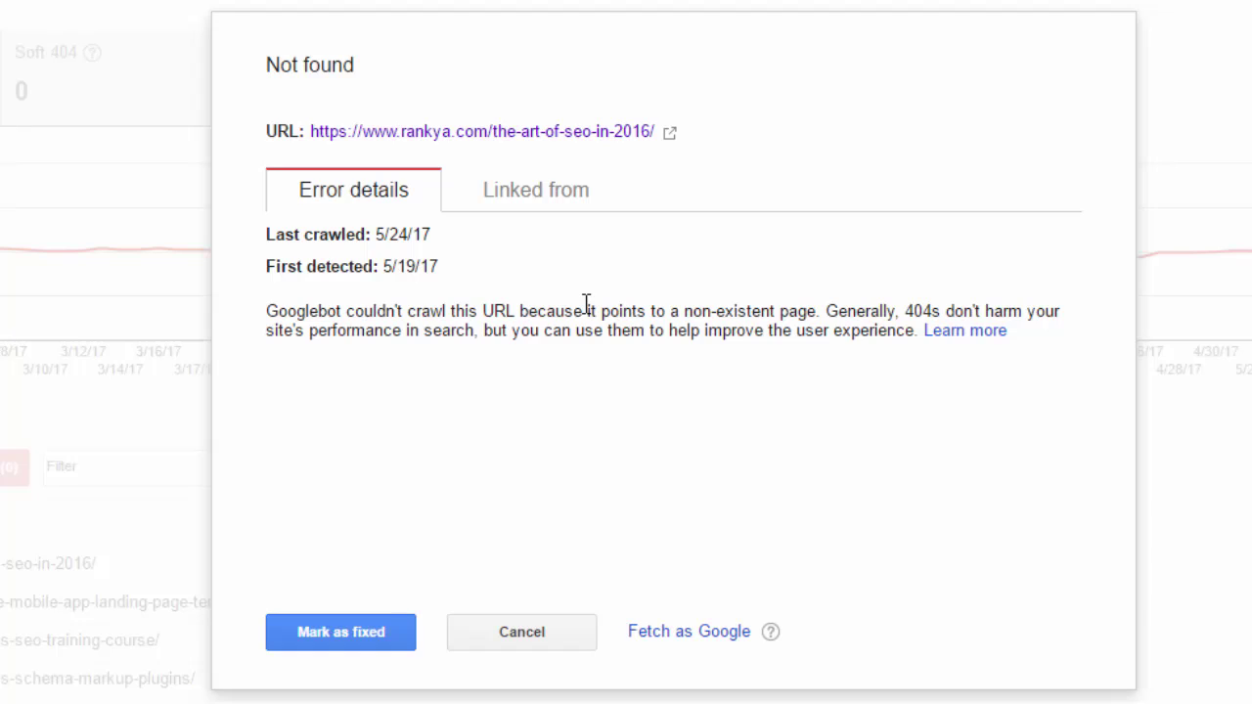
- Check where the-art-of-seo-in-2016/ leads on the live site, and view the pages that link to it
click(490, 133)
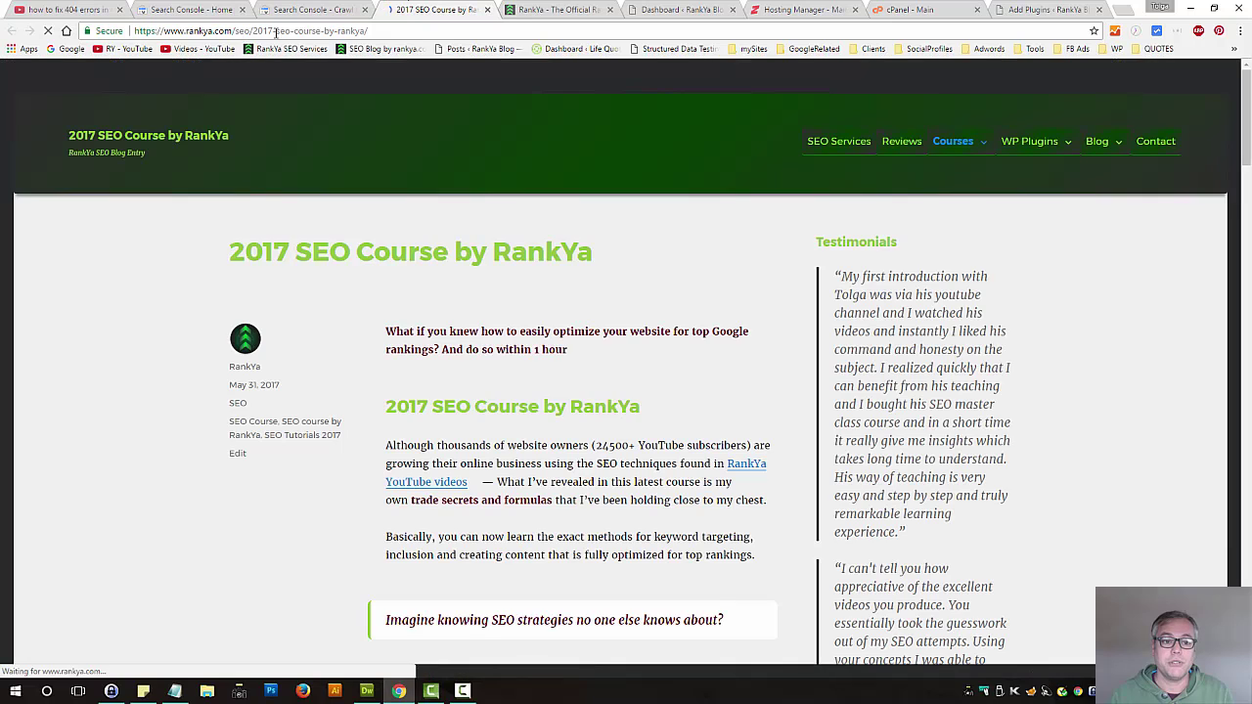
click(487, 10)
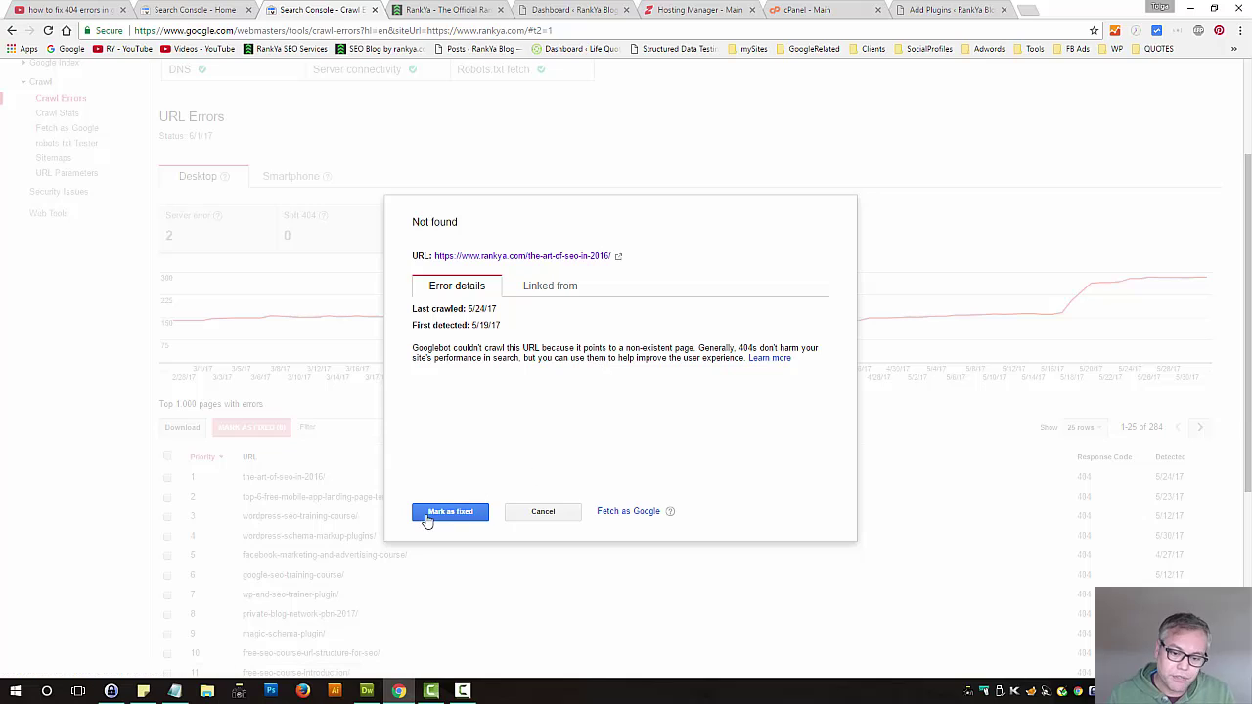
click(539, 291)
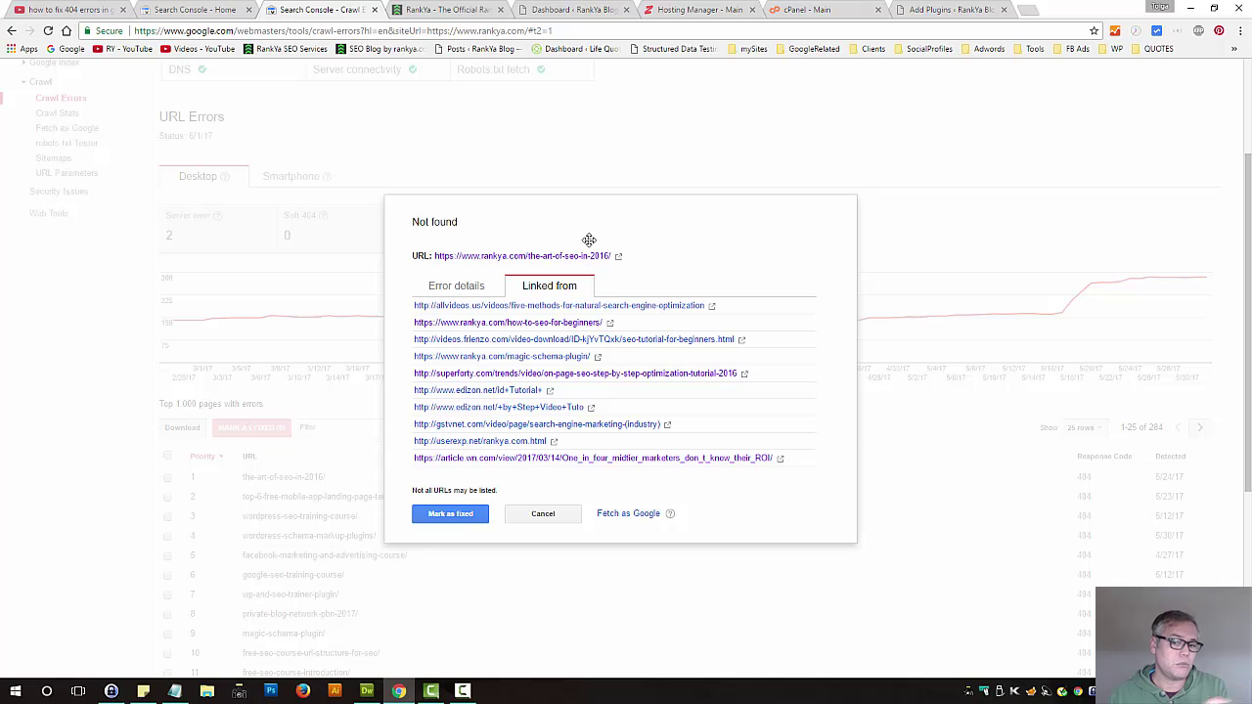
click(455, 8)
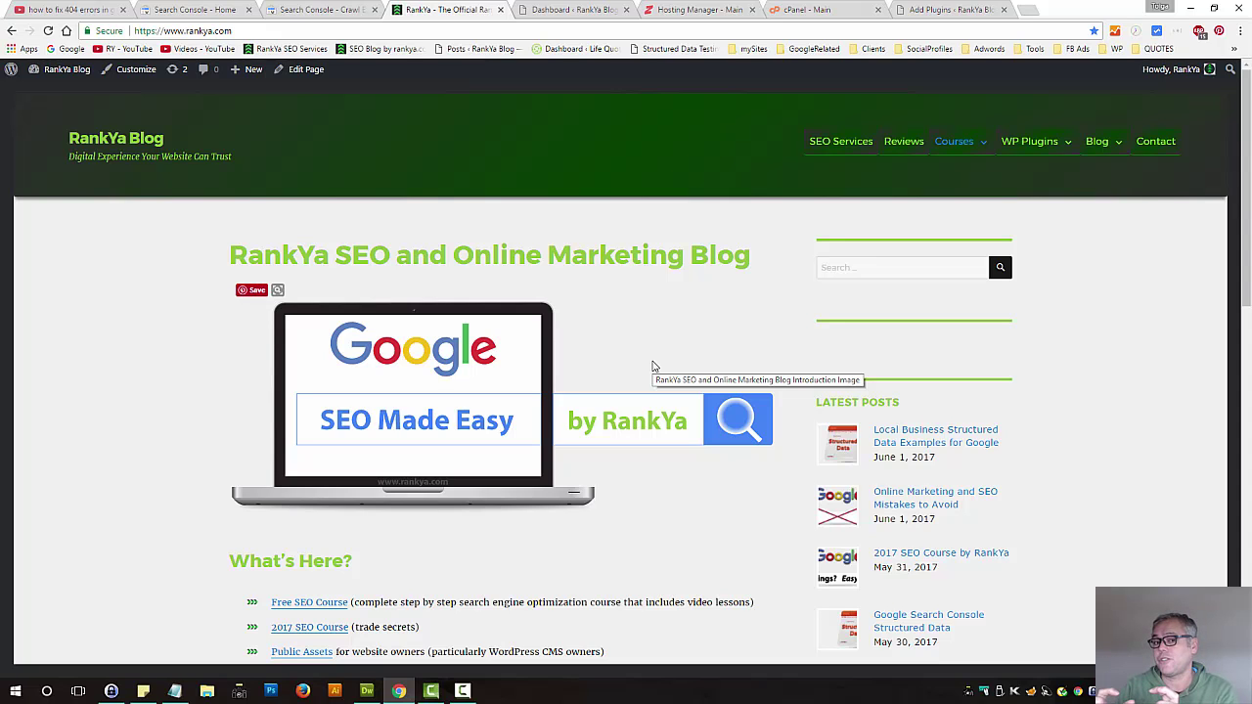
click(298, 10)
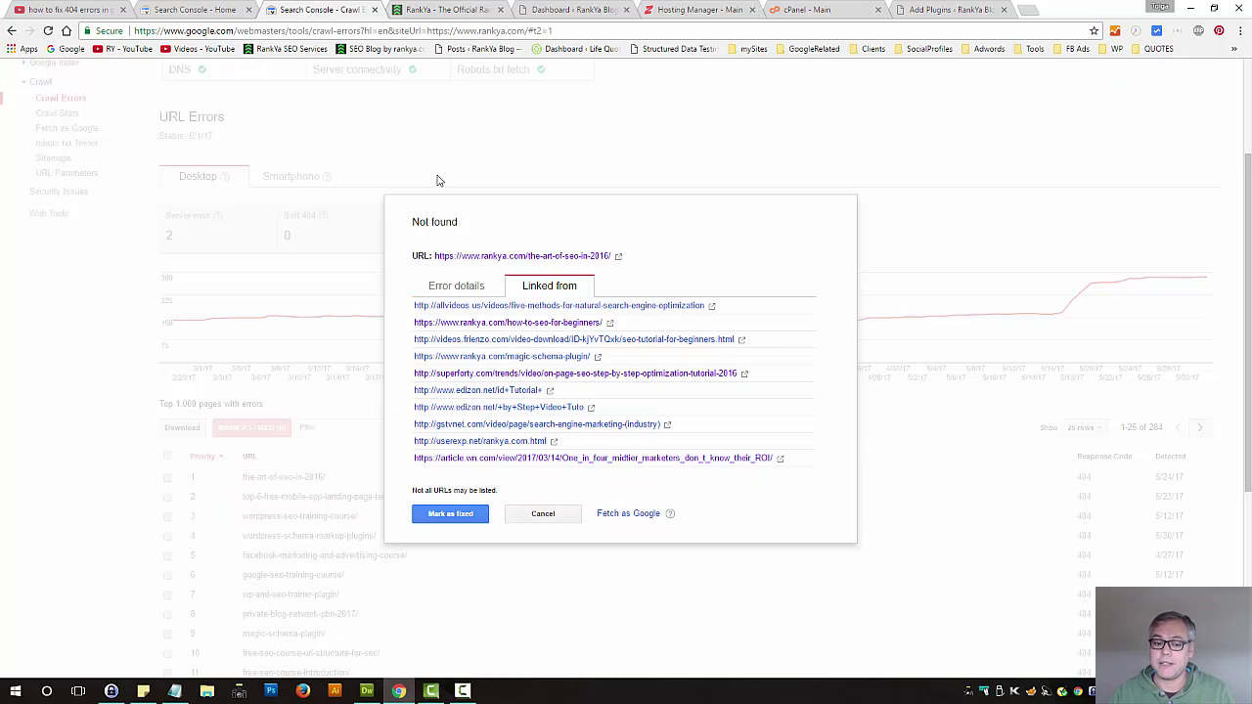
click(444, 8)
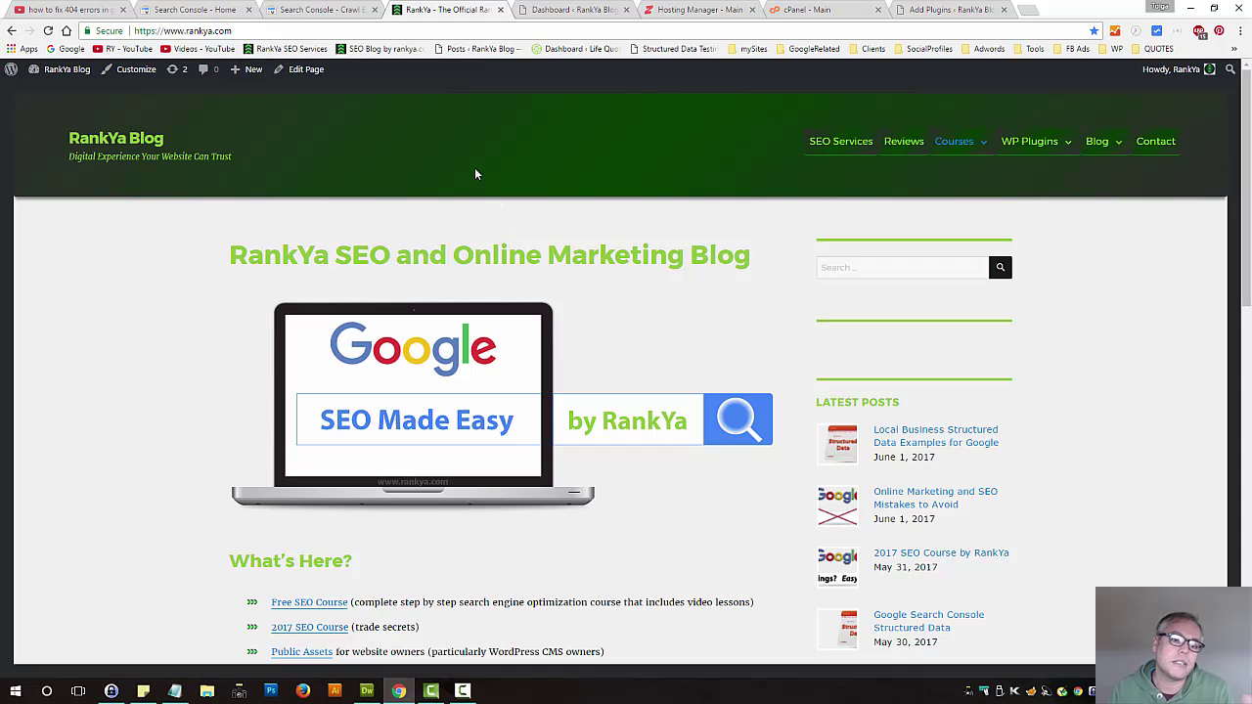
click(293, 8)
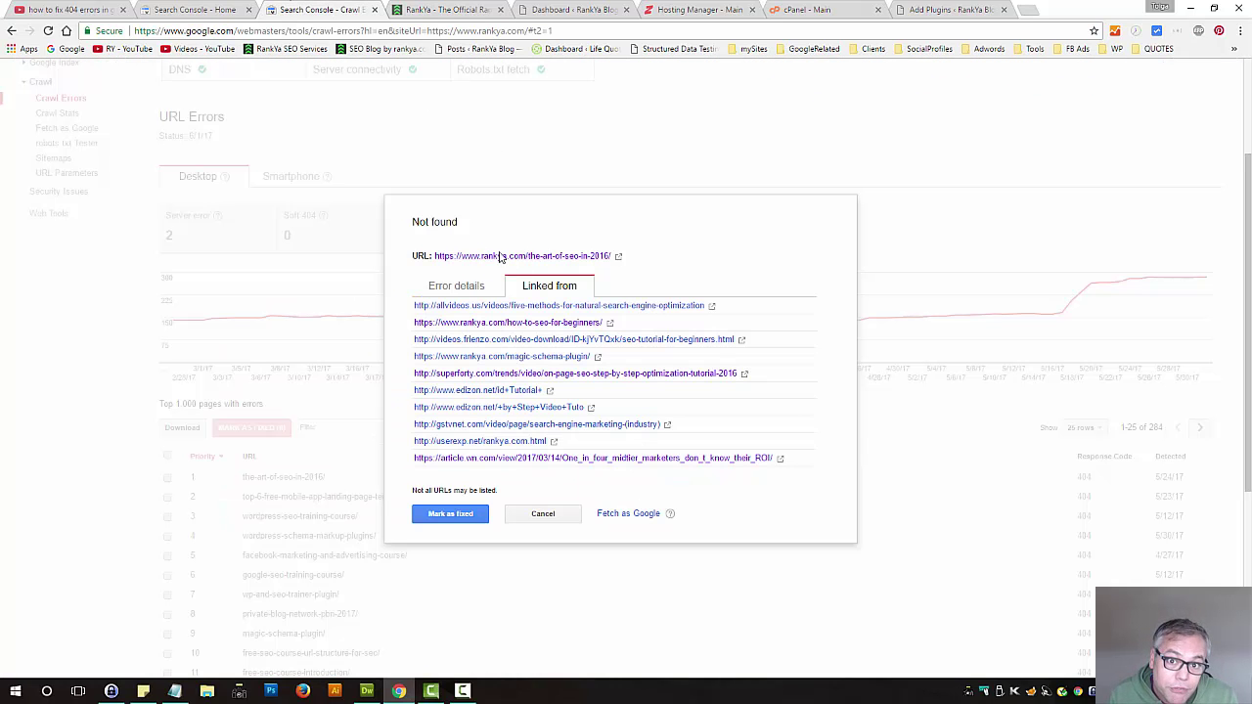
- Run Fetch as Google on the-art-of-seo-in-2016/ as Desktop, without rendering
click(544, 515)
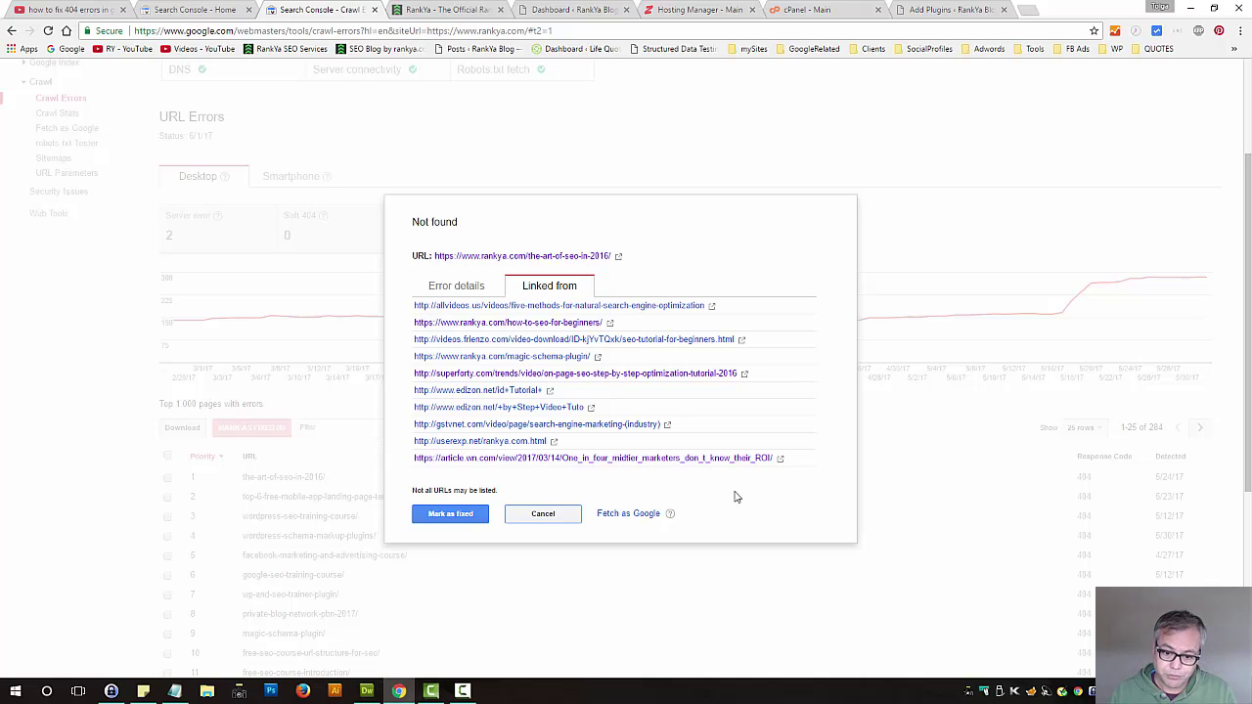
click(610, 519)
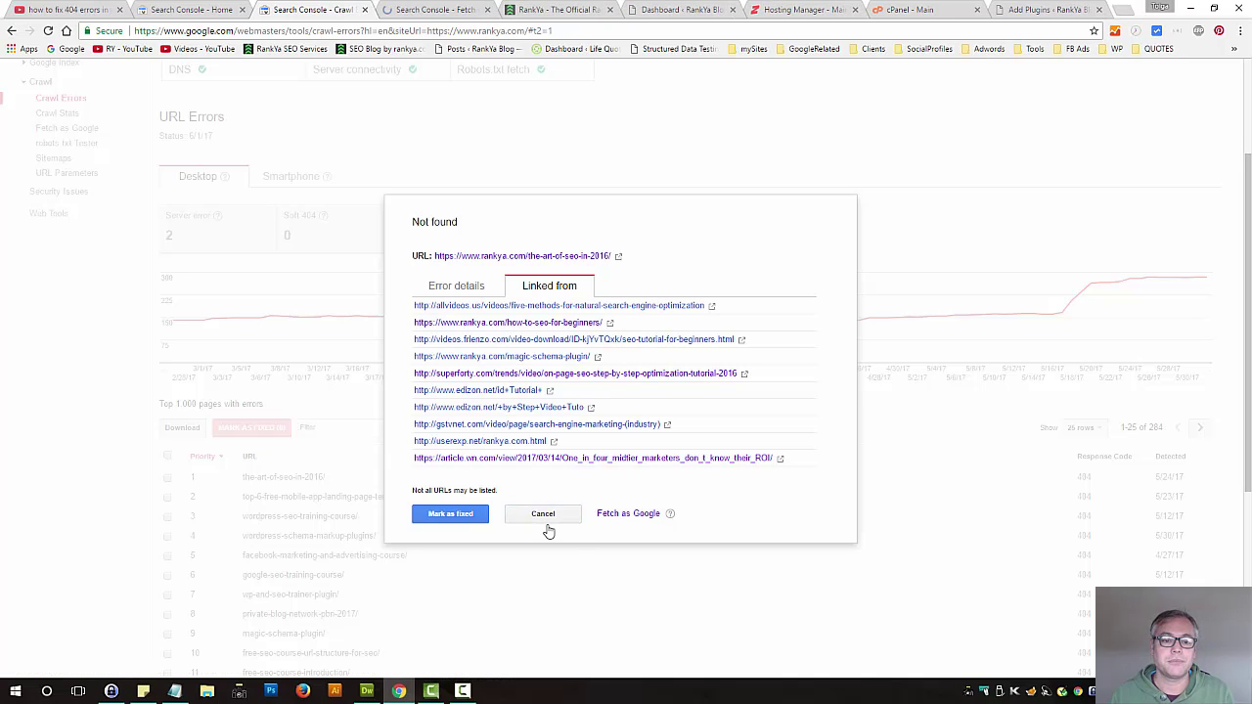
click(434, 12)
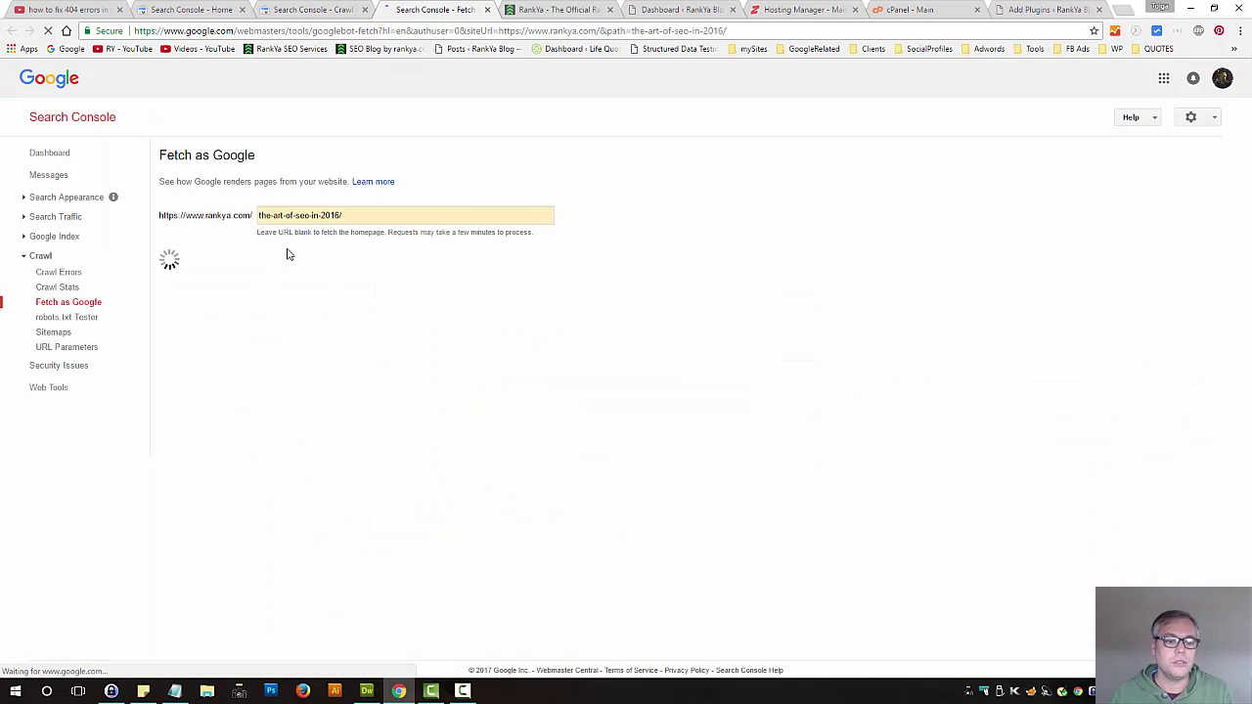
triple_click(384, 217)
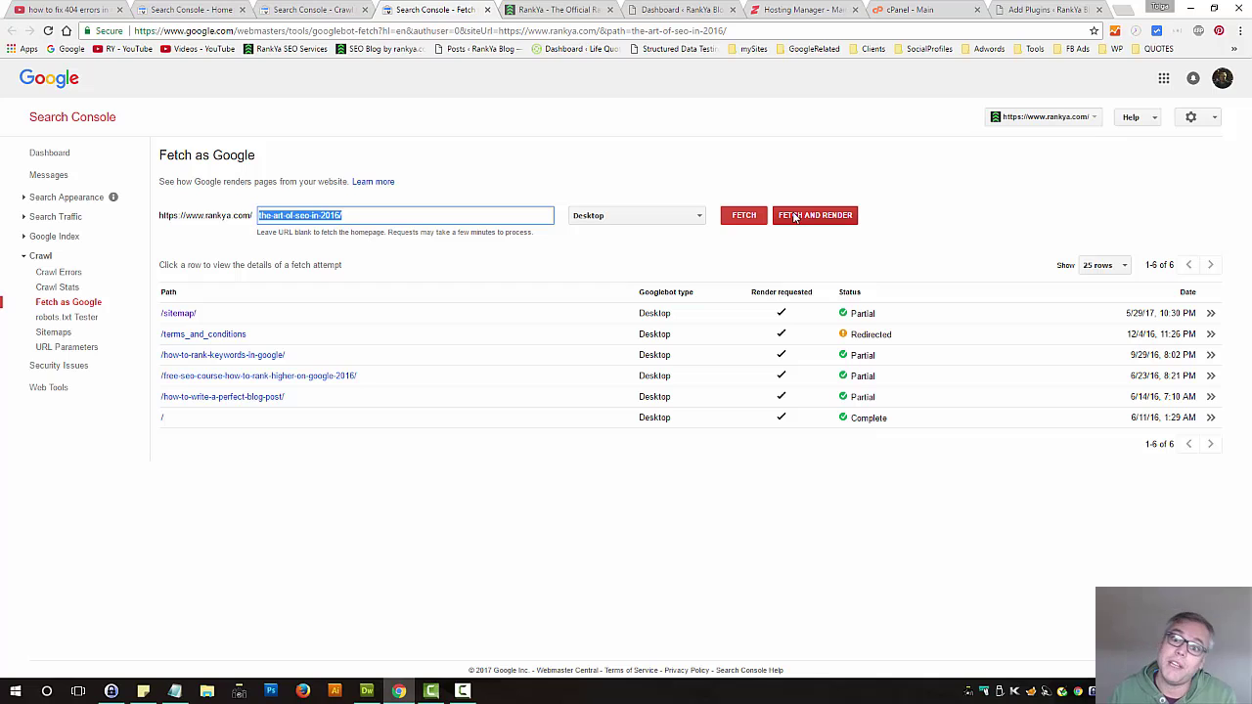
click(752, 221)
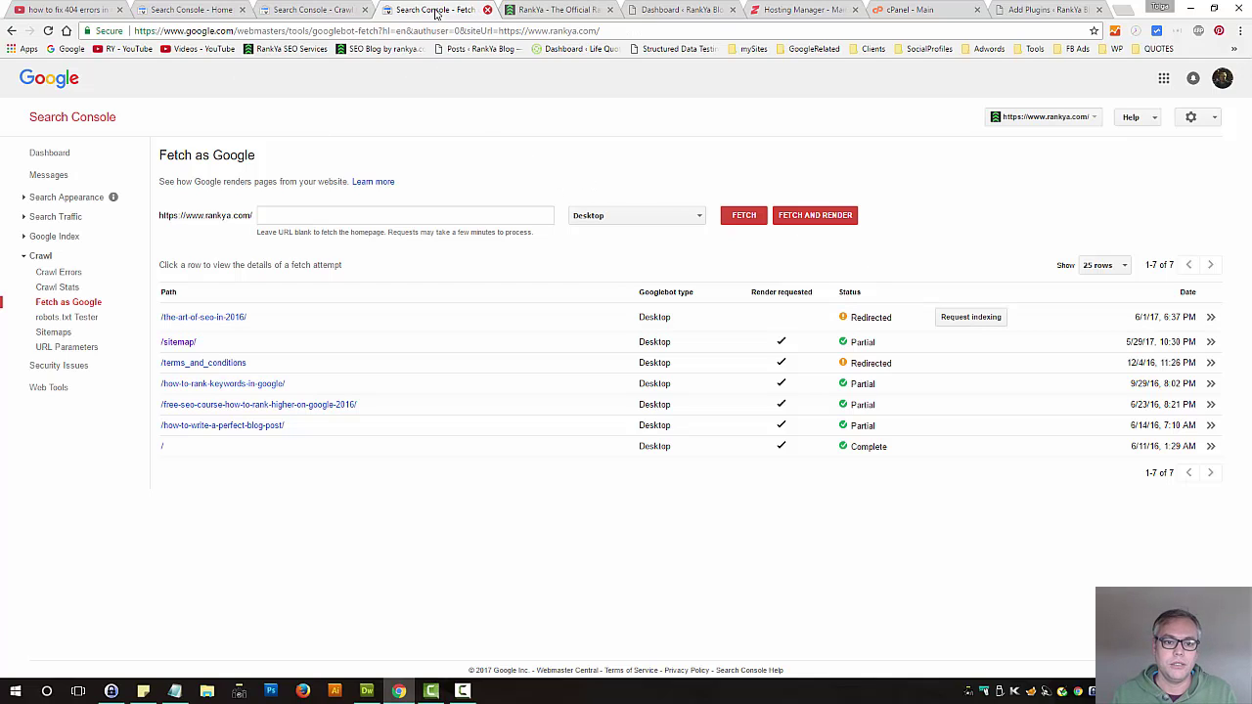
- Return to the Crawl Errors report and reopen the error details for the-art-of-seo-in-2016/
click(327, 11)
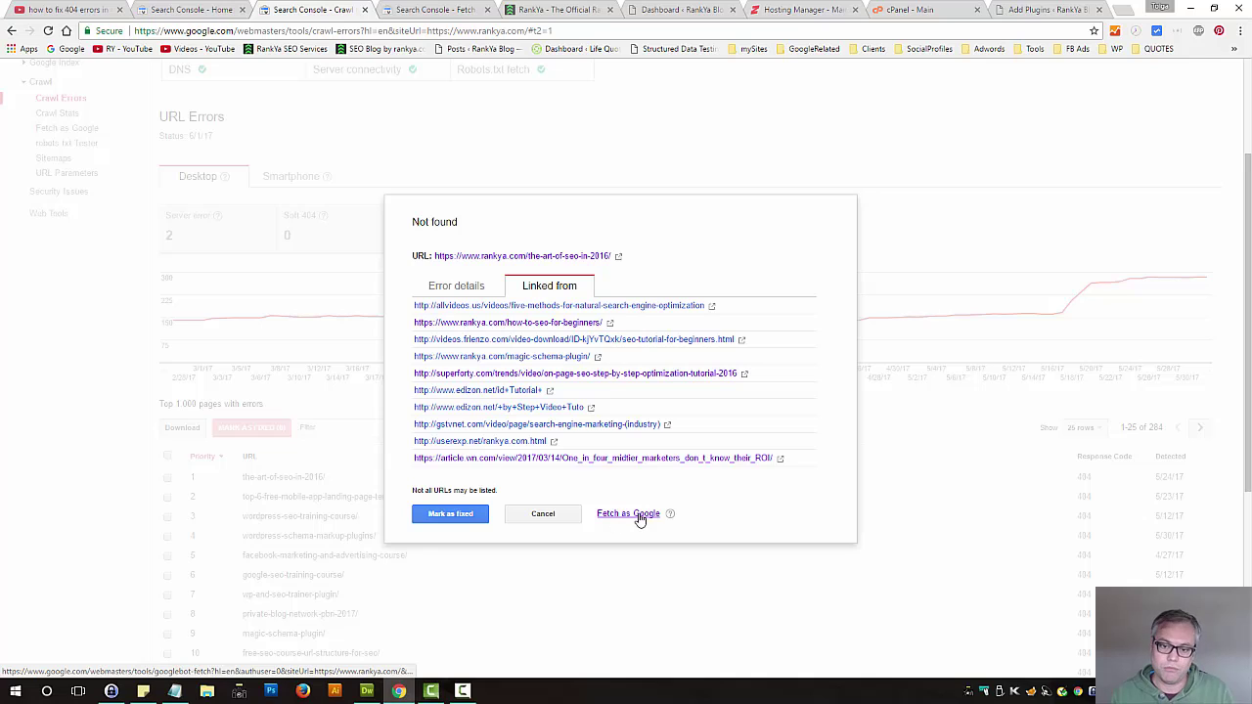
click(542, 516)
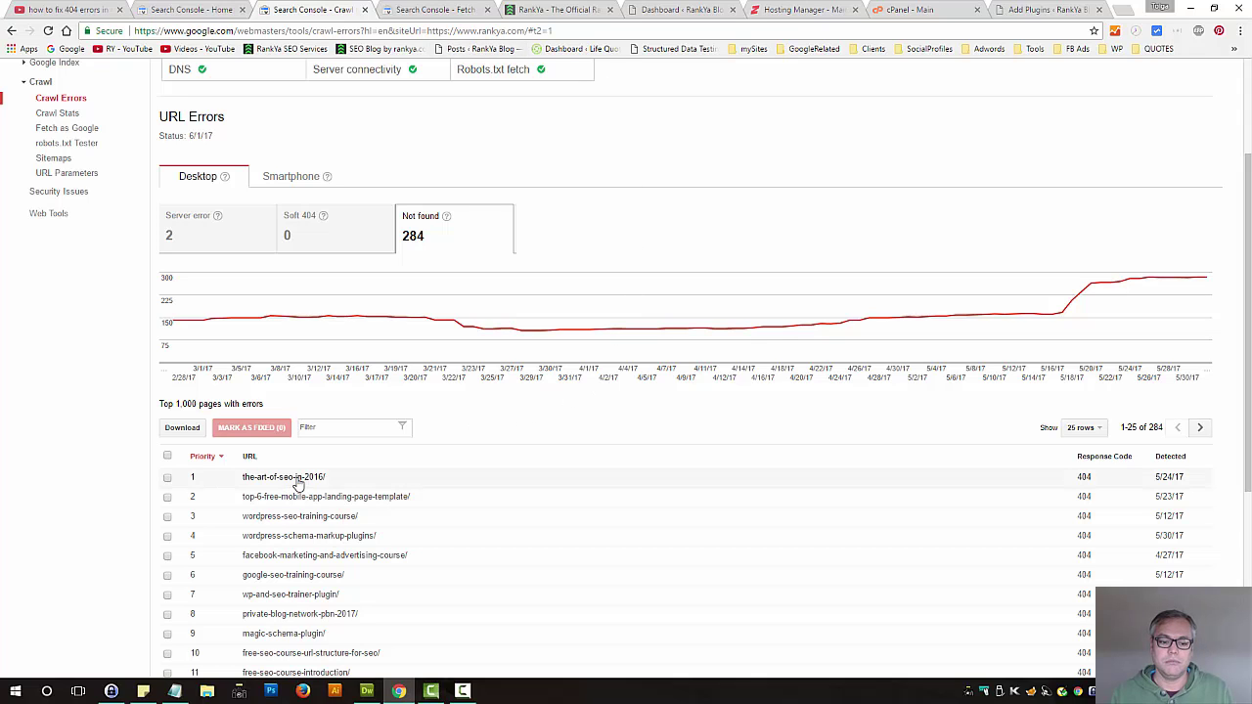
click(382, 473)
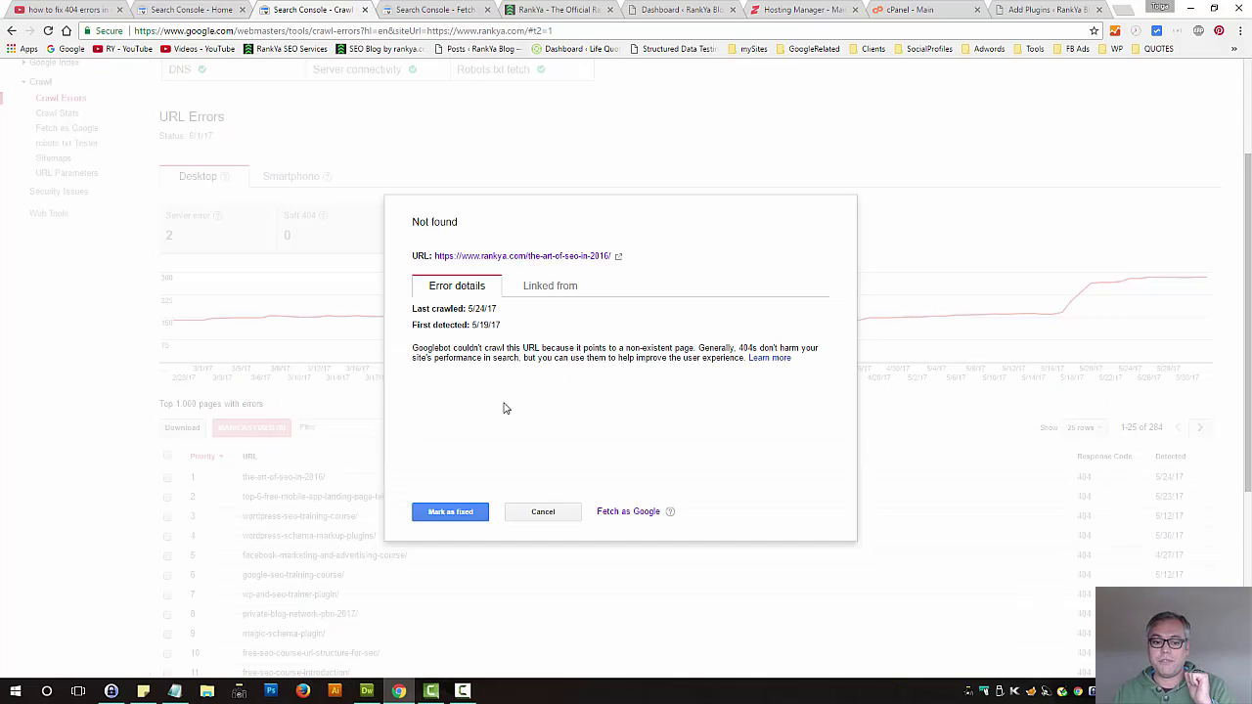
click(536, 257)
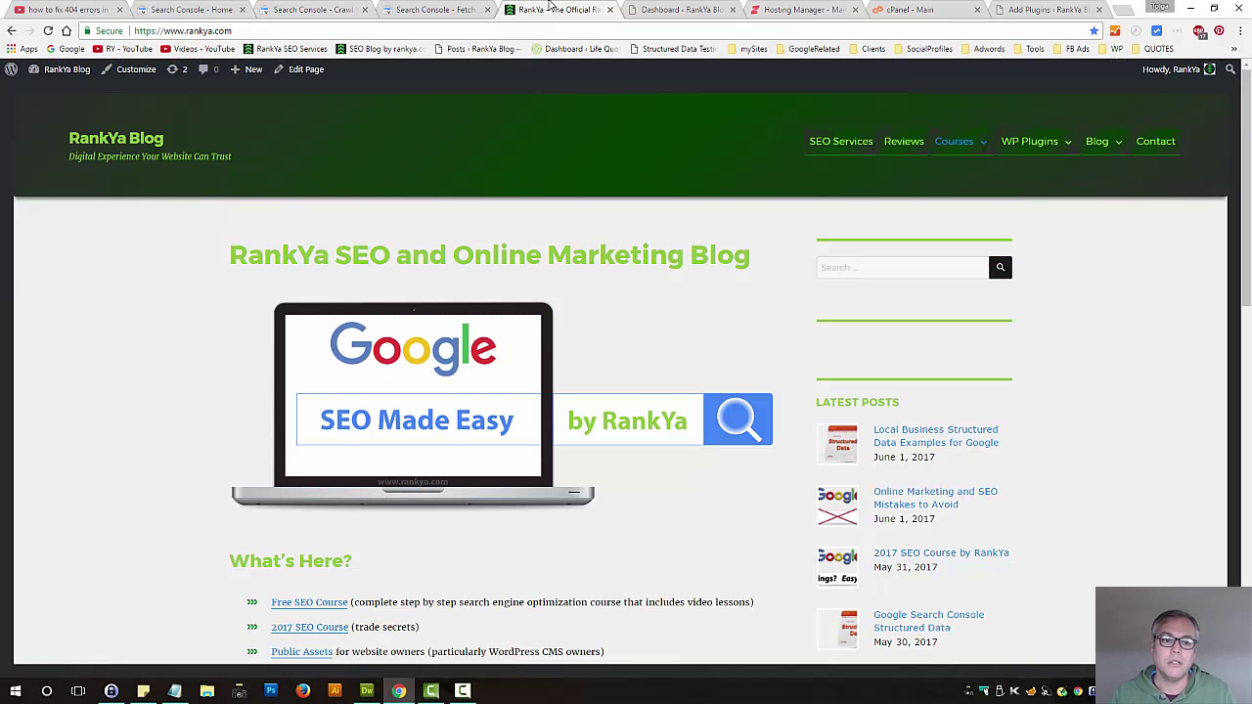
click(285, 32)
click(286, 32)
text(/asdkjhas)
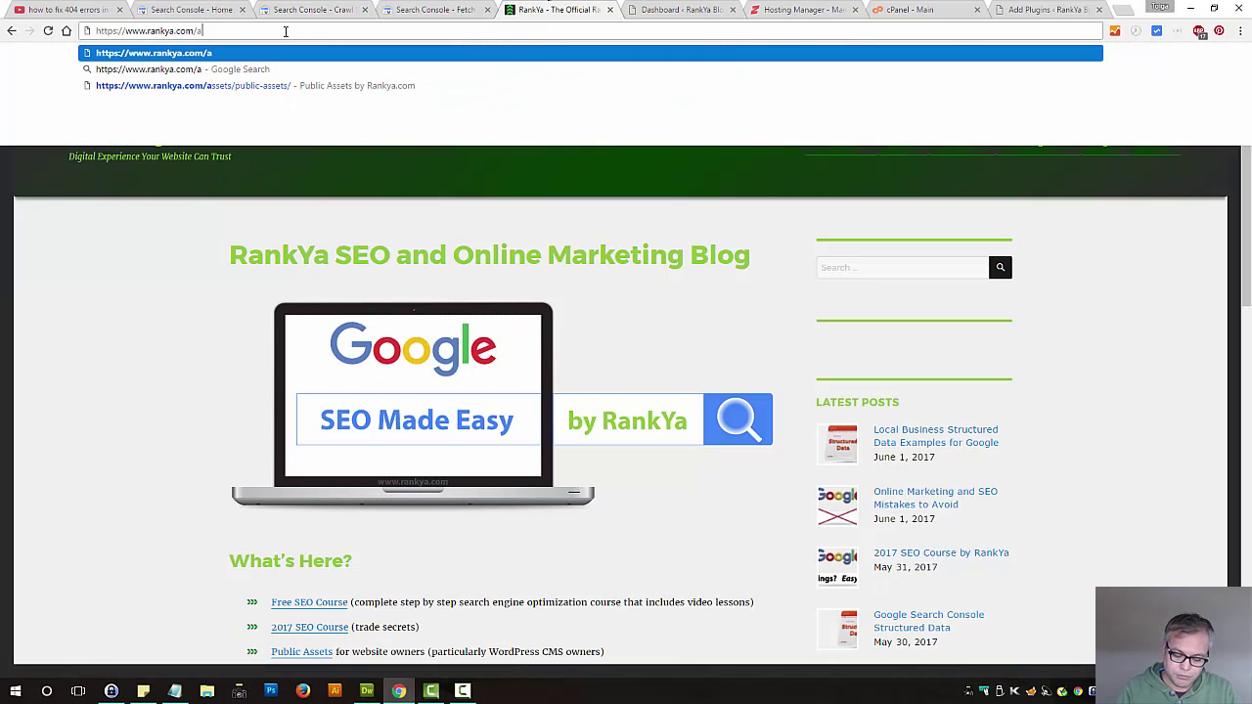
key(Return)
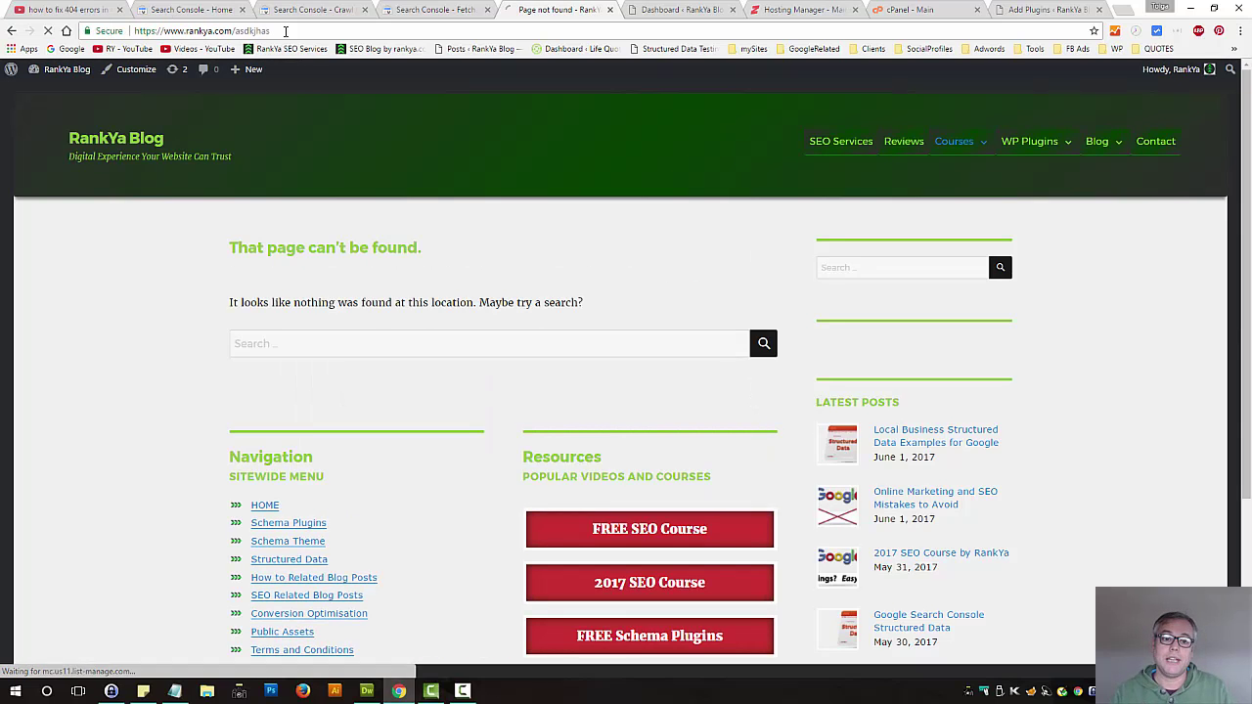
- Review the Fetch as Google attempts, close that page and go back to the Crawl Errors report
click(431, 10)
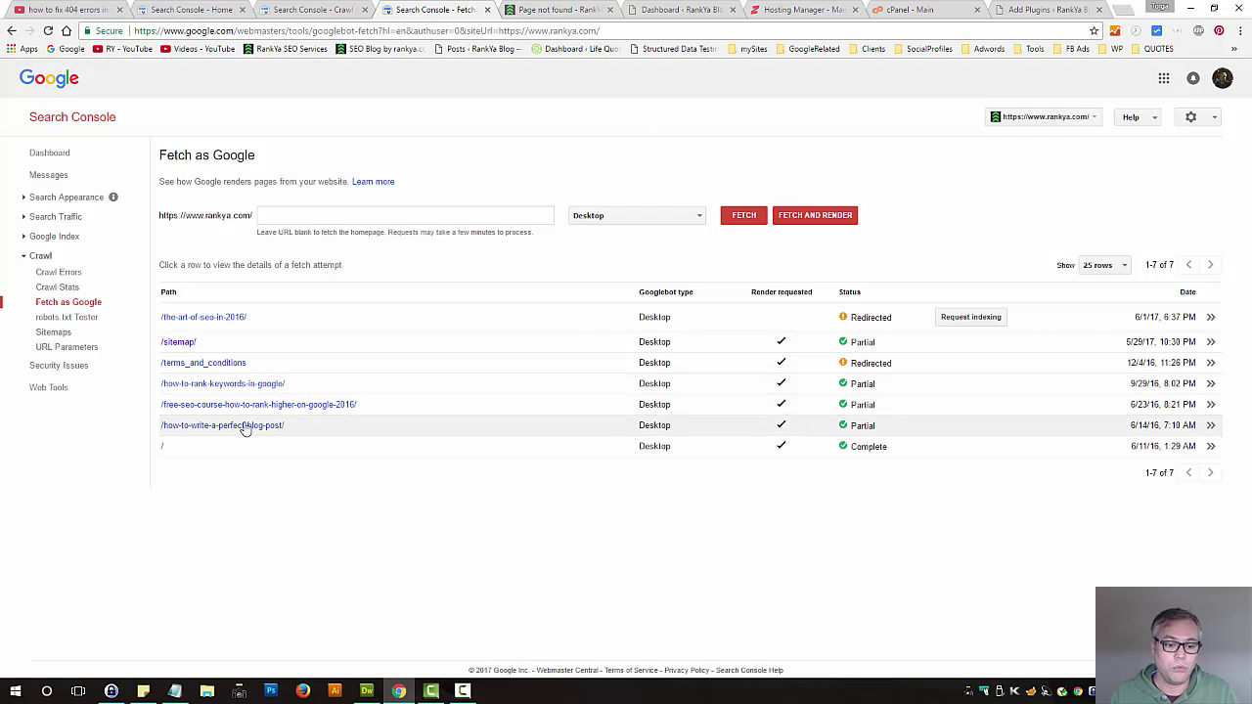
click(486, 10)
key(ctrl+shift+Tab)
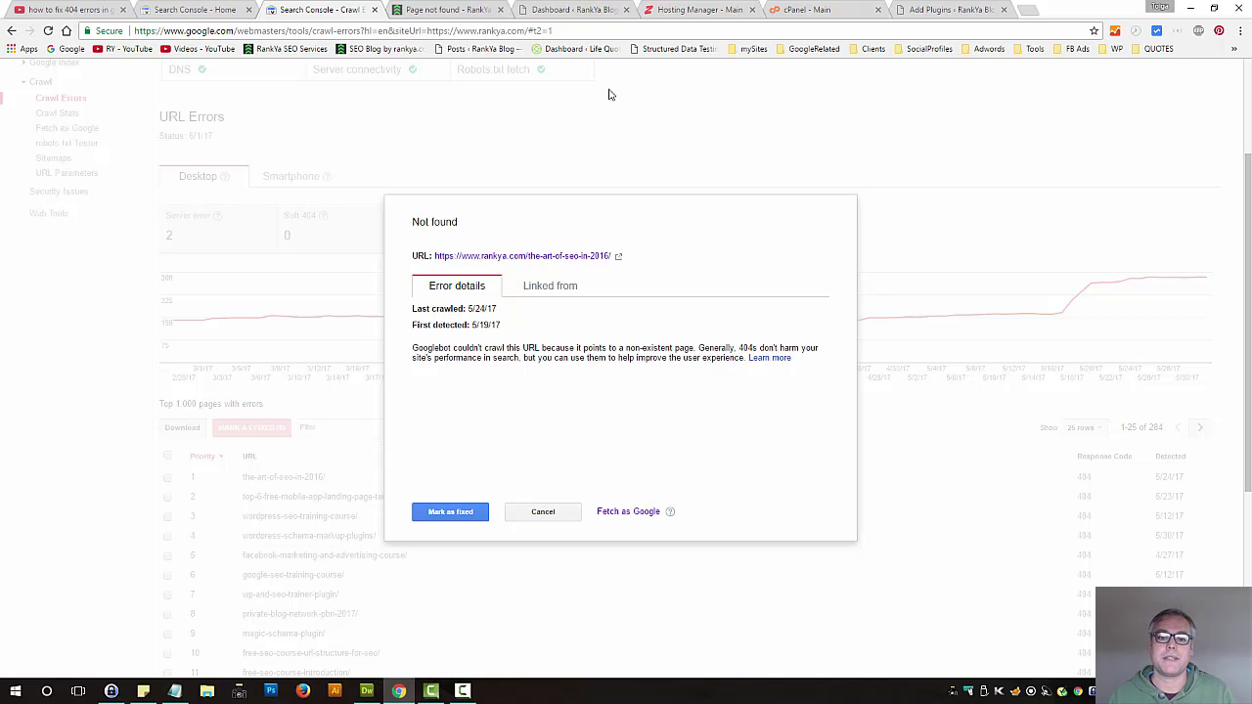
- Search the site's WordPress Add Plugins page for "301"
click(937, 12)
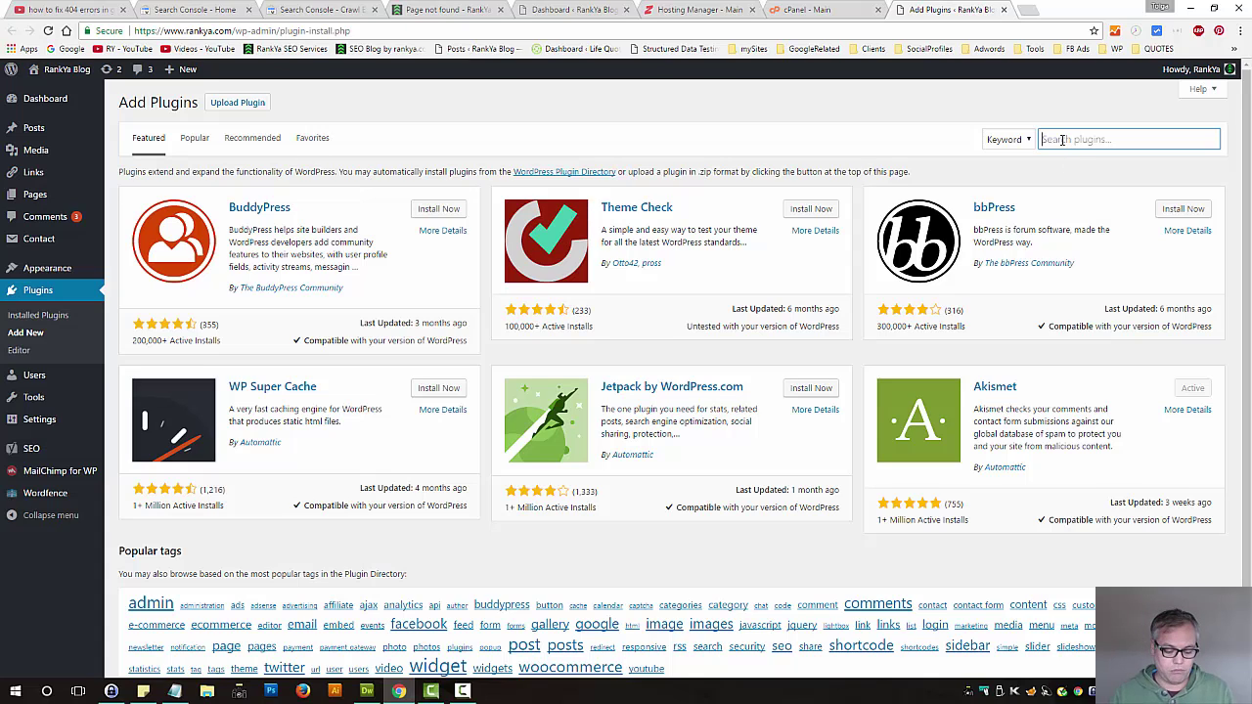
text(301)
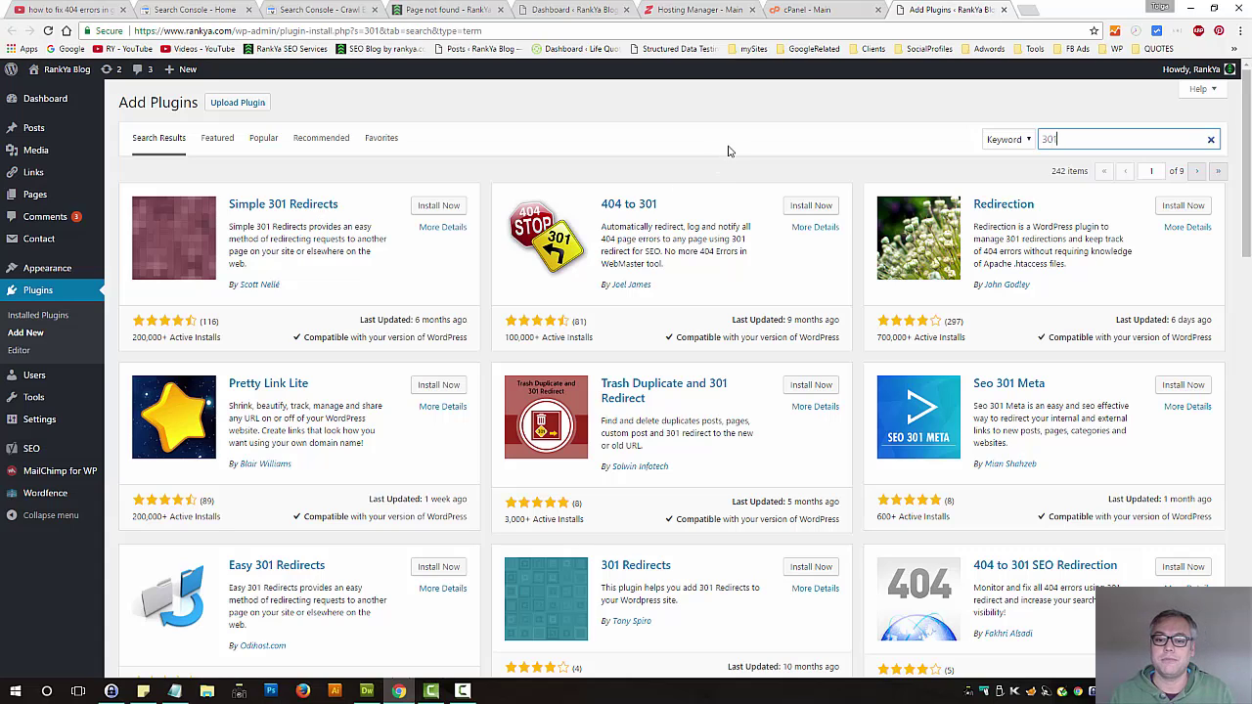
- Switch to the Hosting Manager for rankya.com and open its Redirects page from the Domains section
click(690, 12)
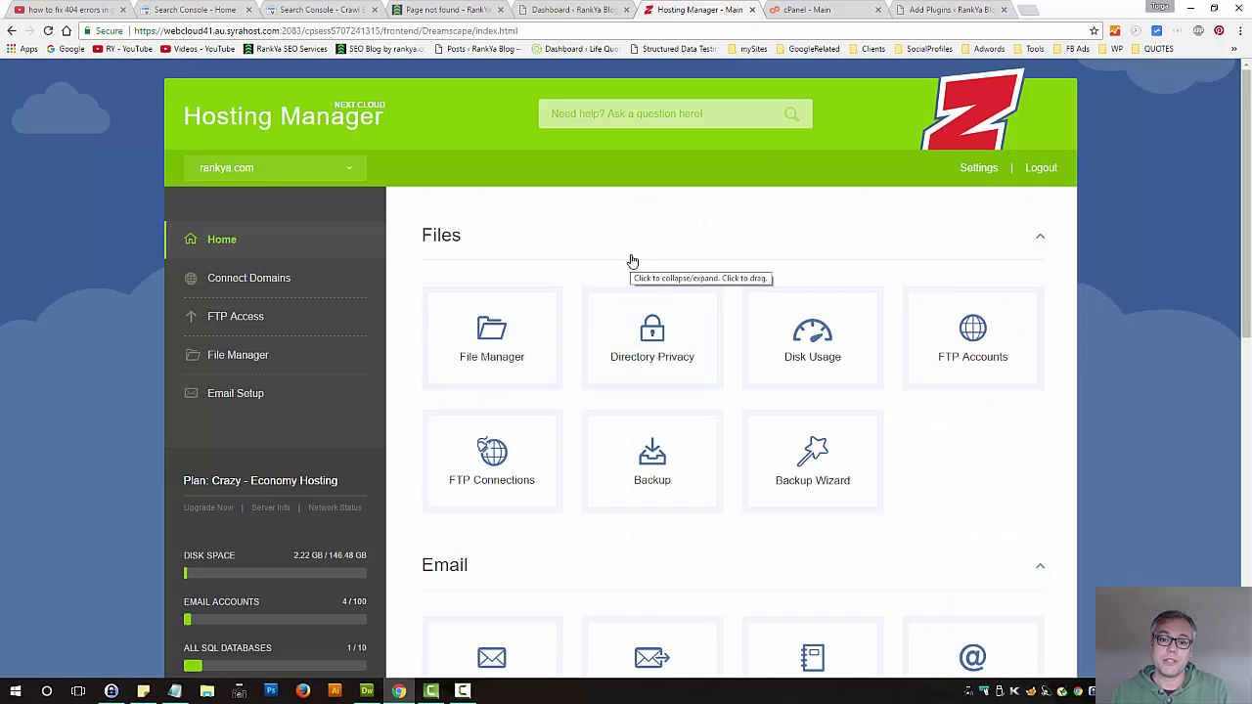
scroll(612, 327, down, 7)
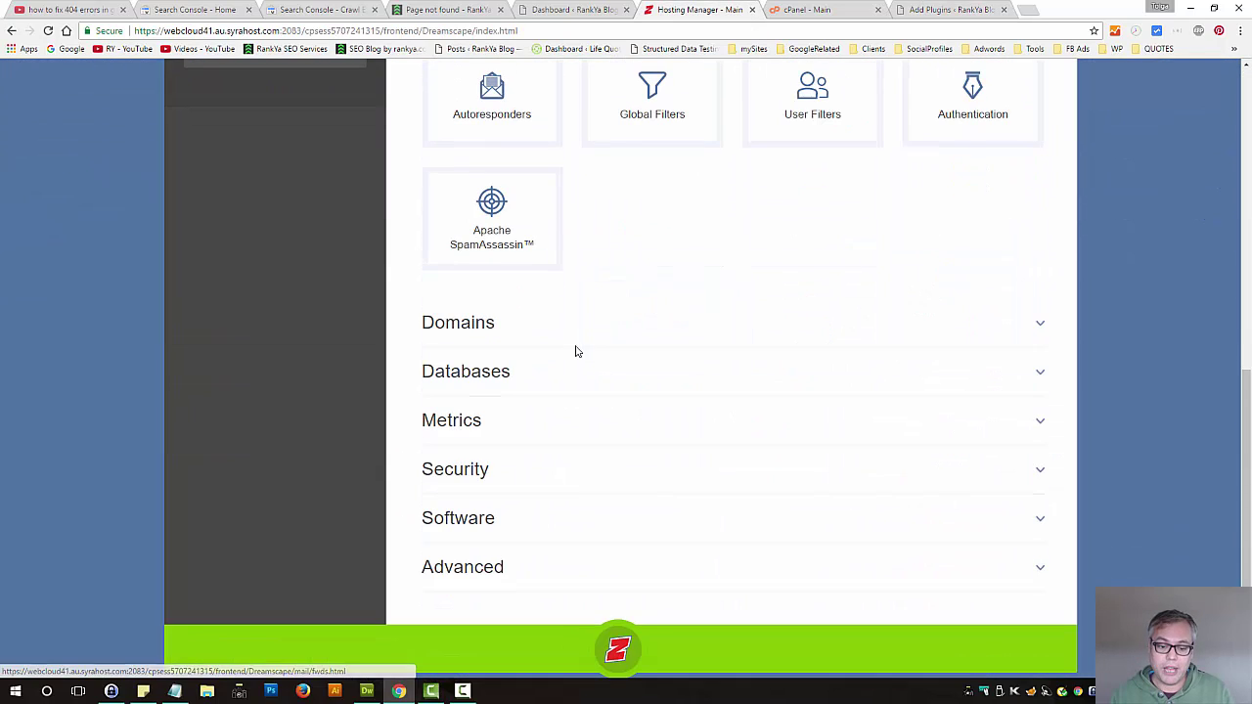
scroll(656, 346, up, 2)
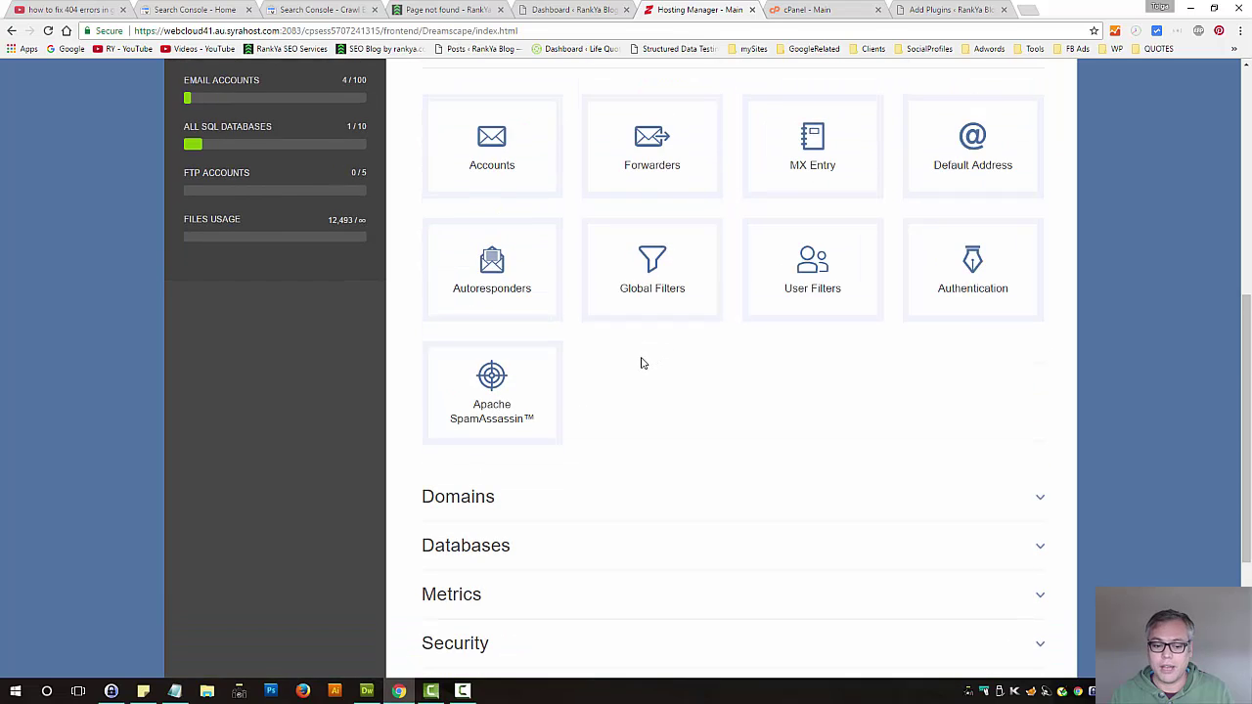
scroll(640, 363, down, 2)
click(474, 326)
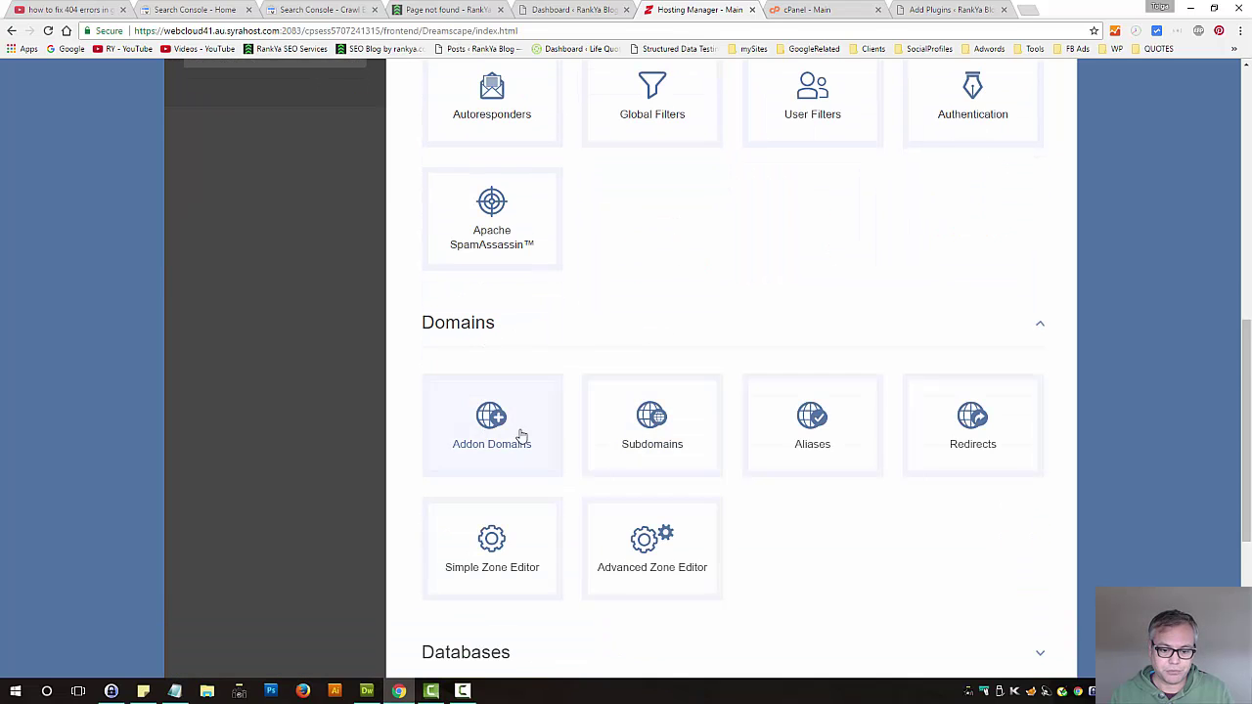
click(978, 447)
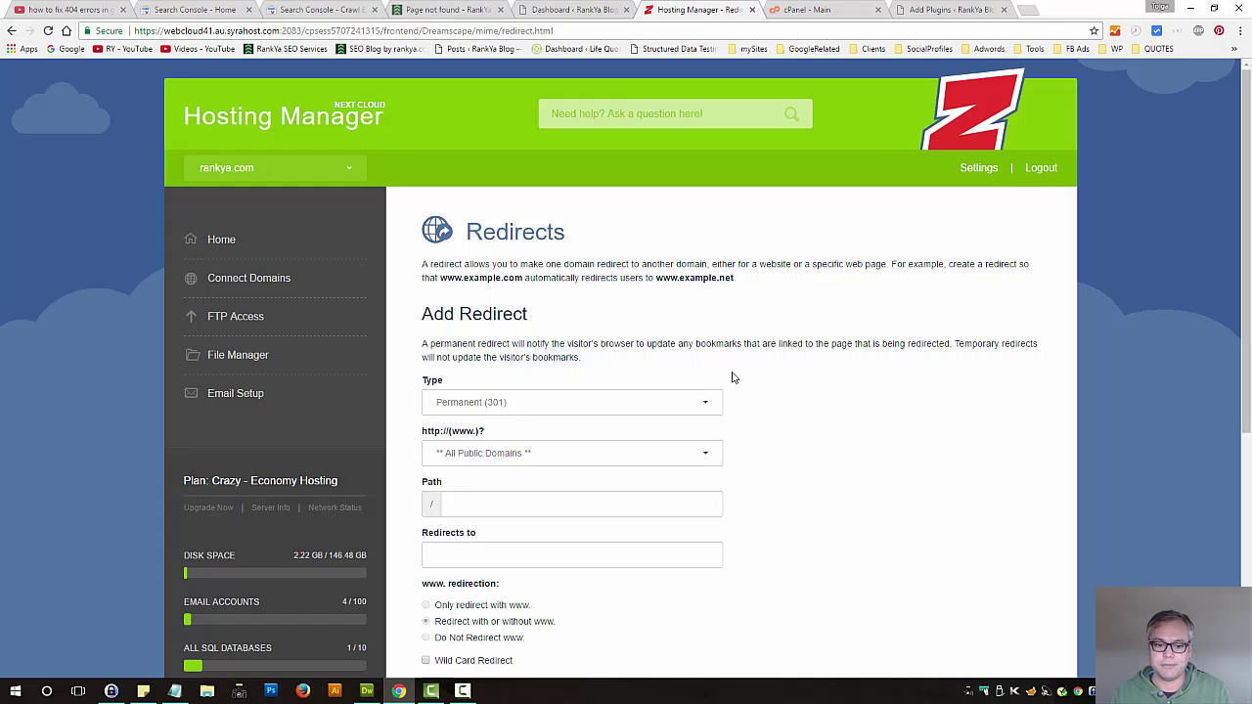
- Switch to the GoDaddy cPanel and locate the Redirects tool in its Domains section
click(810, 11)
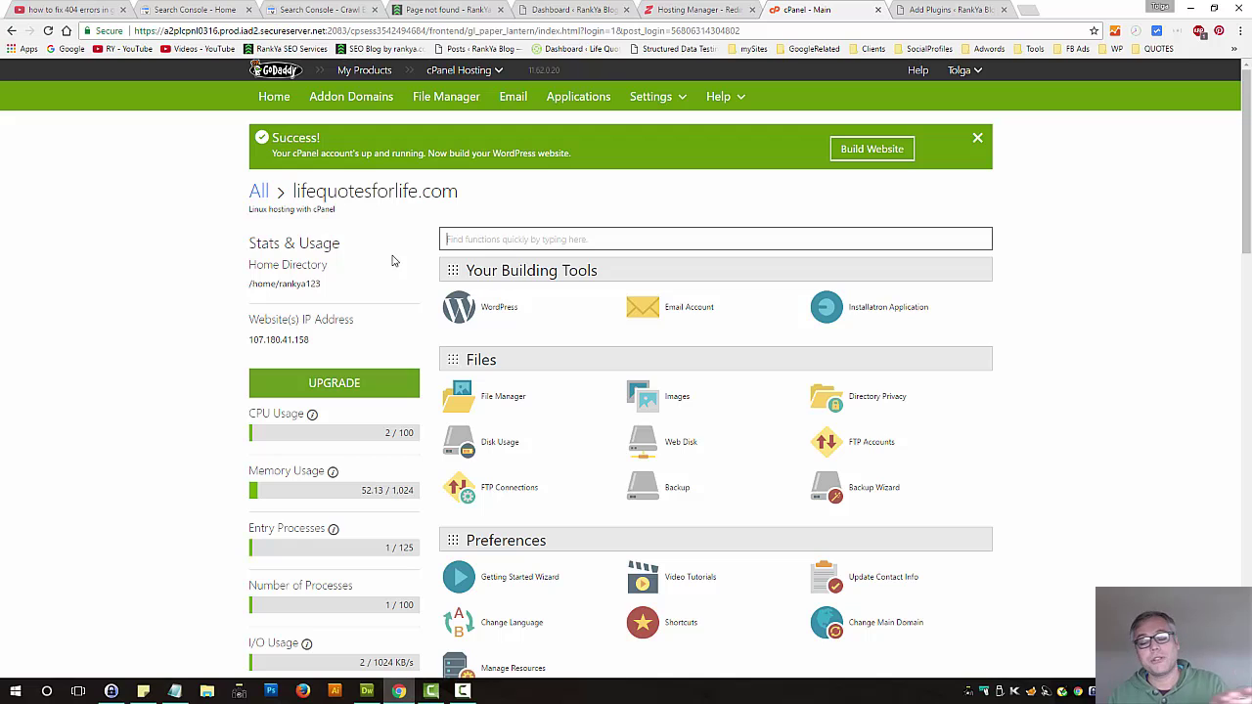
scroll(598, 391, down, 4)
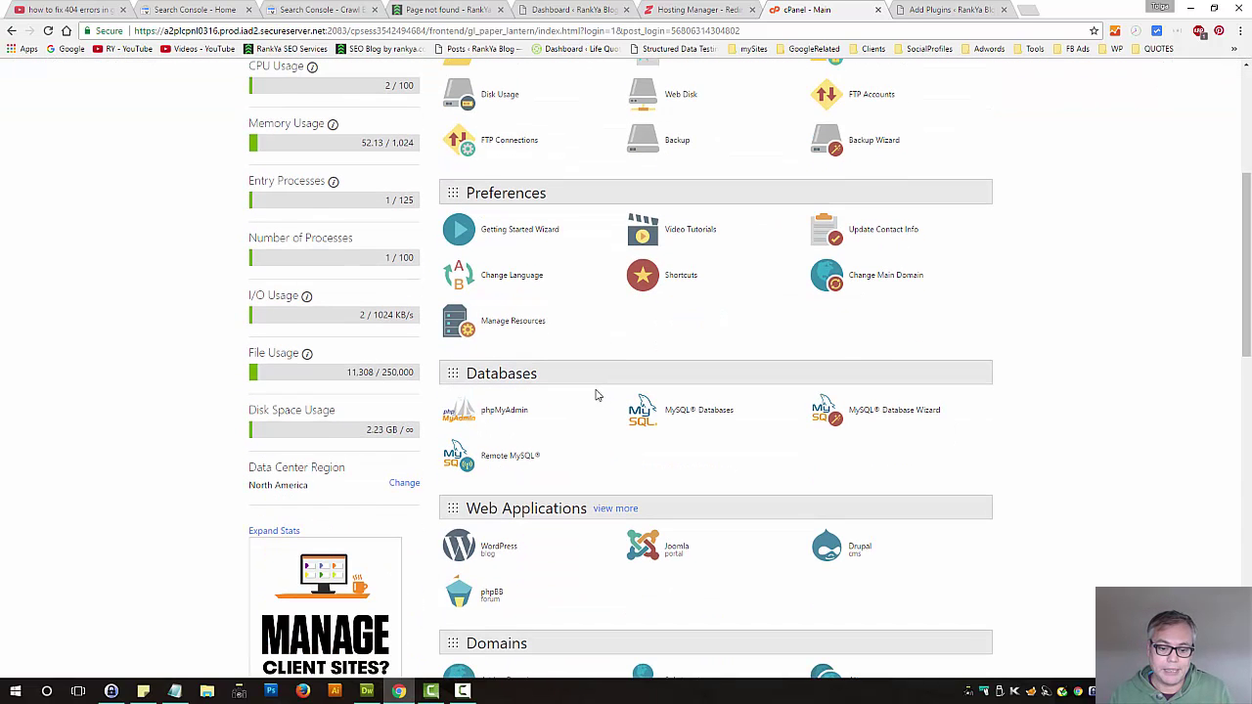
scroll(575, 394, down, 2)
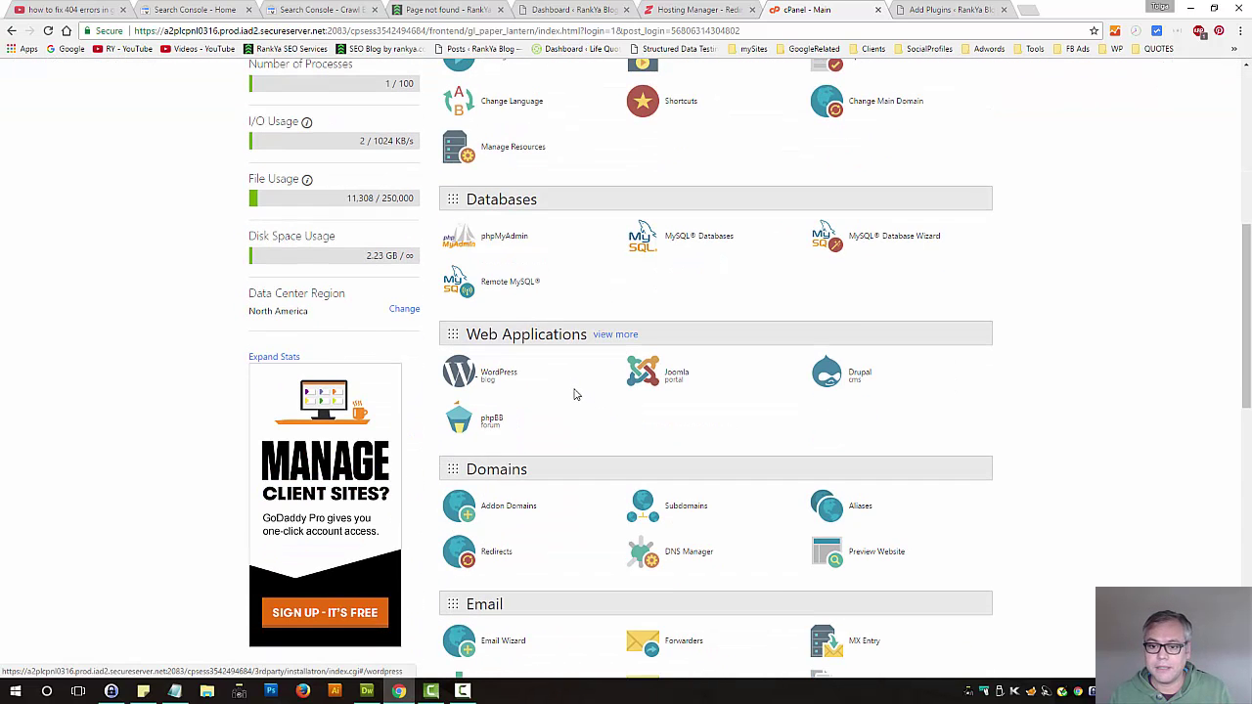
click(494, 553)
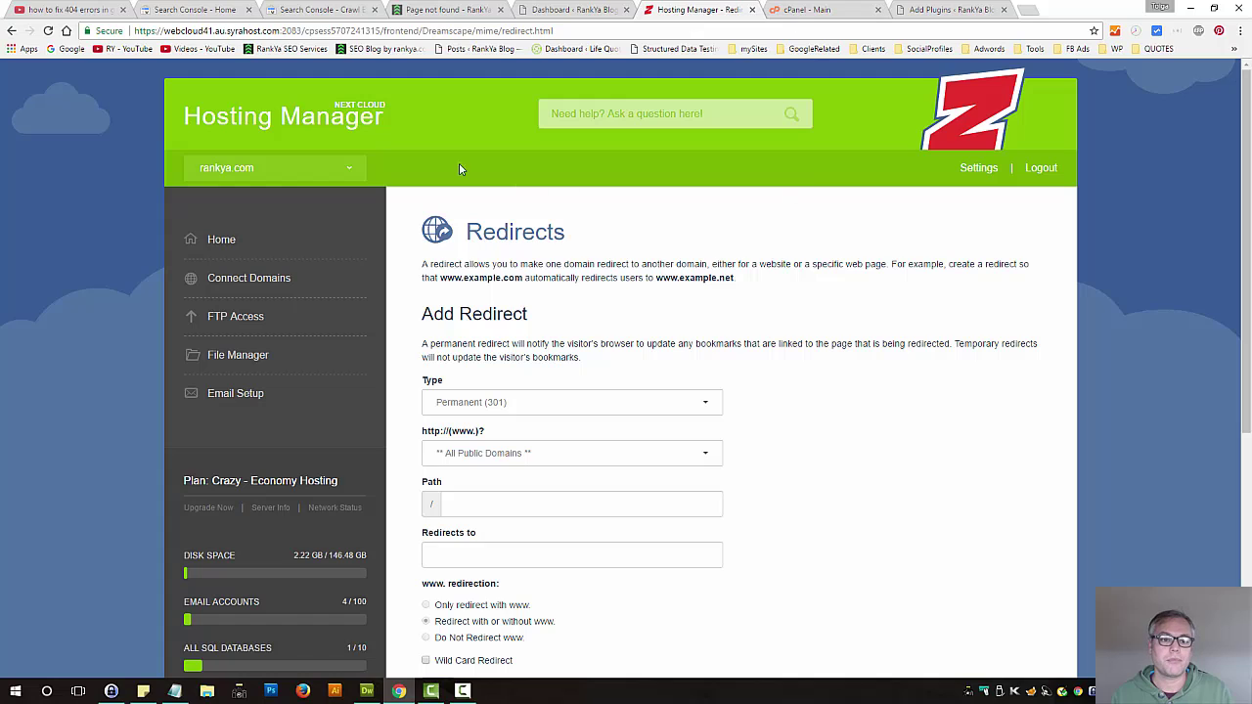
- Copy the not-found URL from the crawl error details and enter only the-art-of-seo-in-2016/ as the Path of the Hosting Manager redirect
click(298, 9)
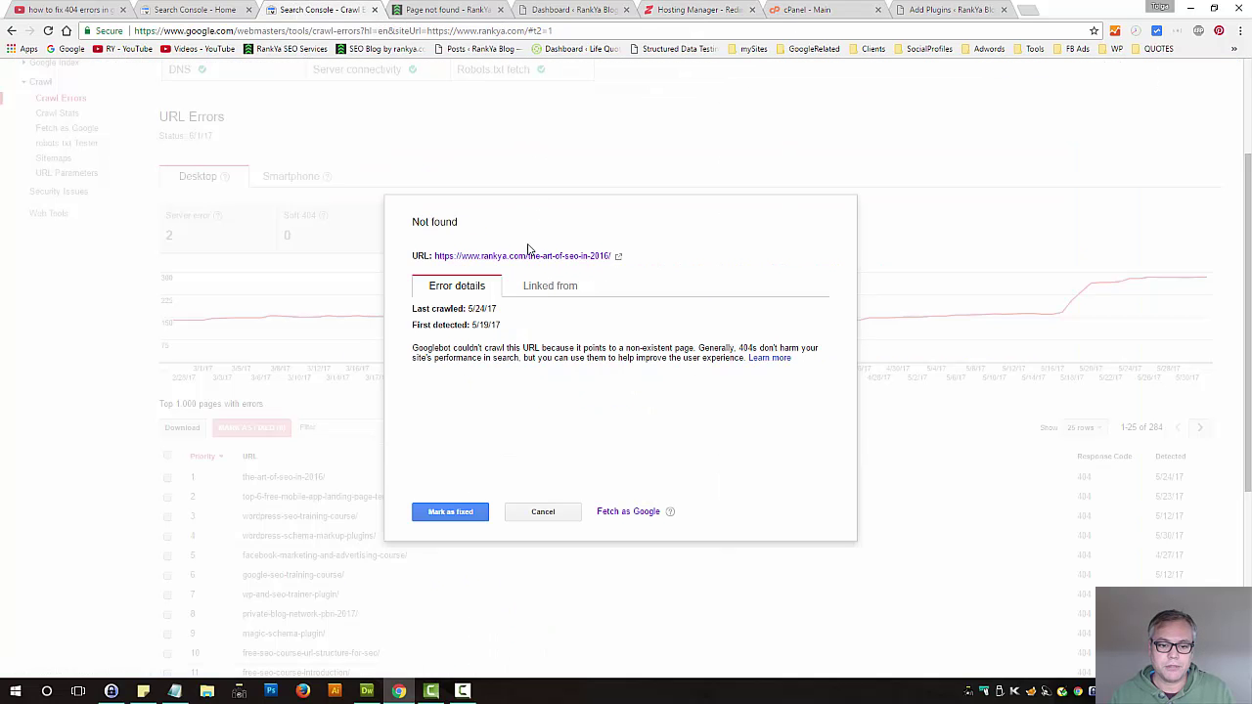
drag(435, 255, 614, 258)
key(ctrl+c)
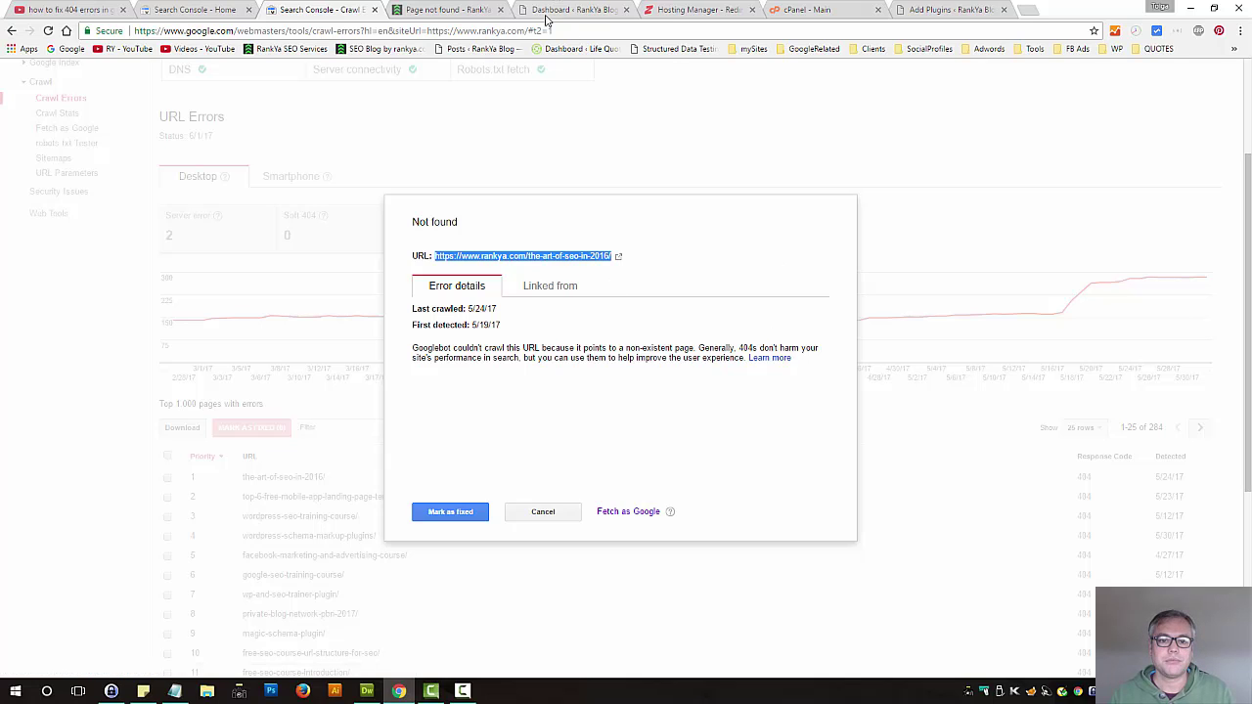
click(675, 11)
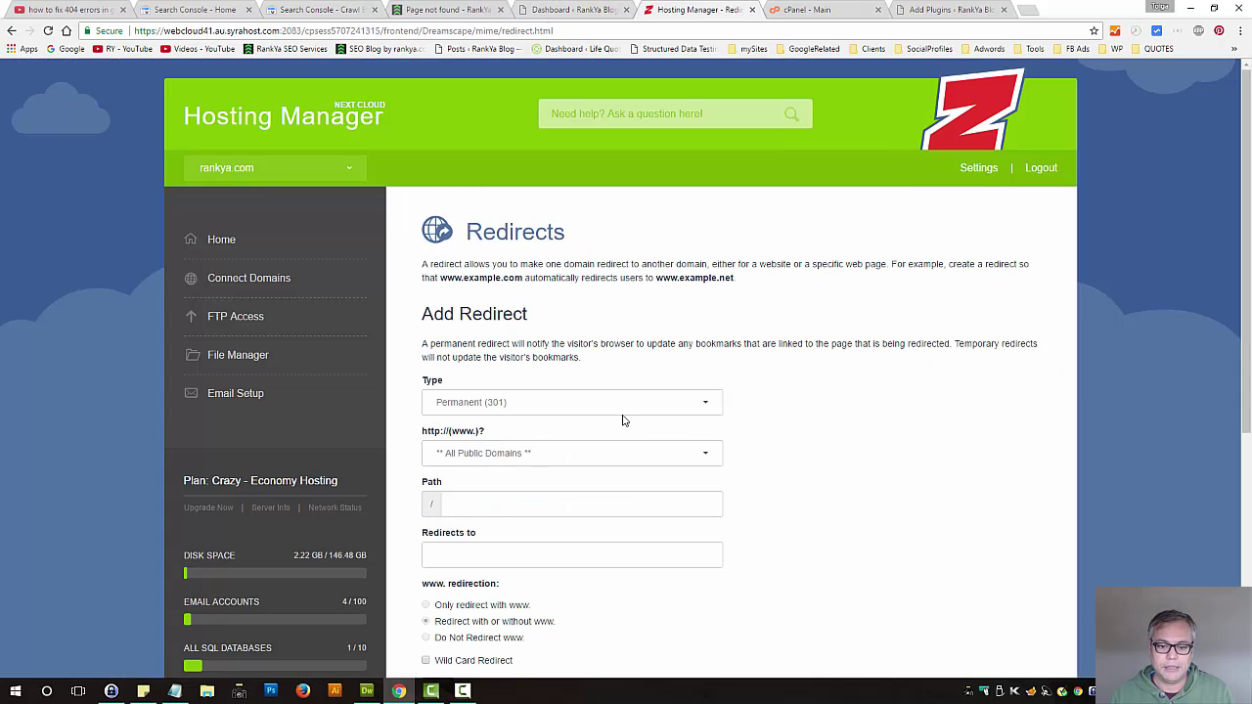
scroll(788, 460, down, 2)
click(548, 336)
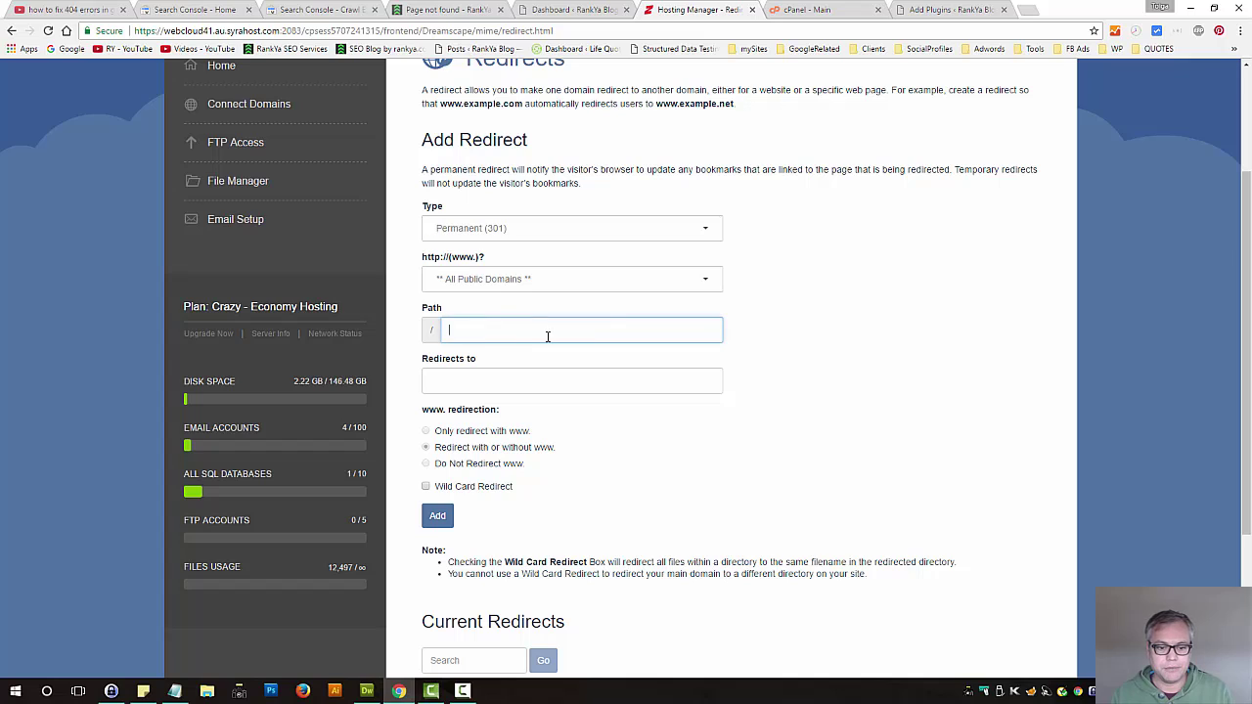
key(ctrl+v)
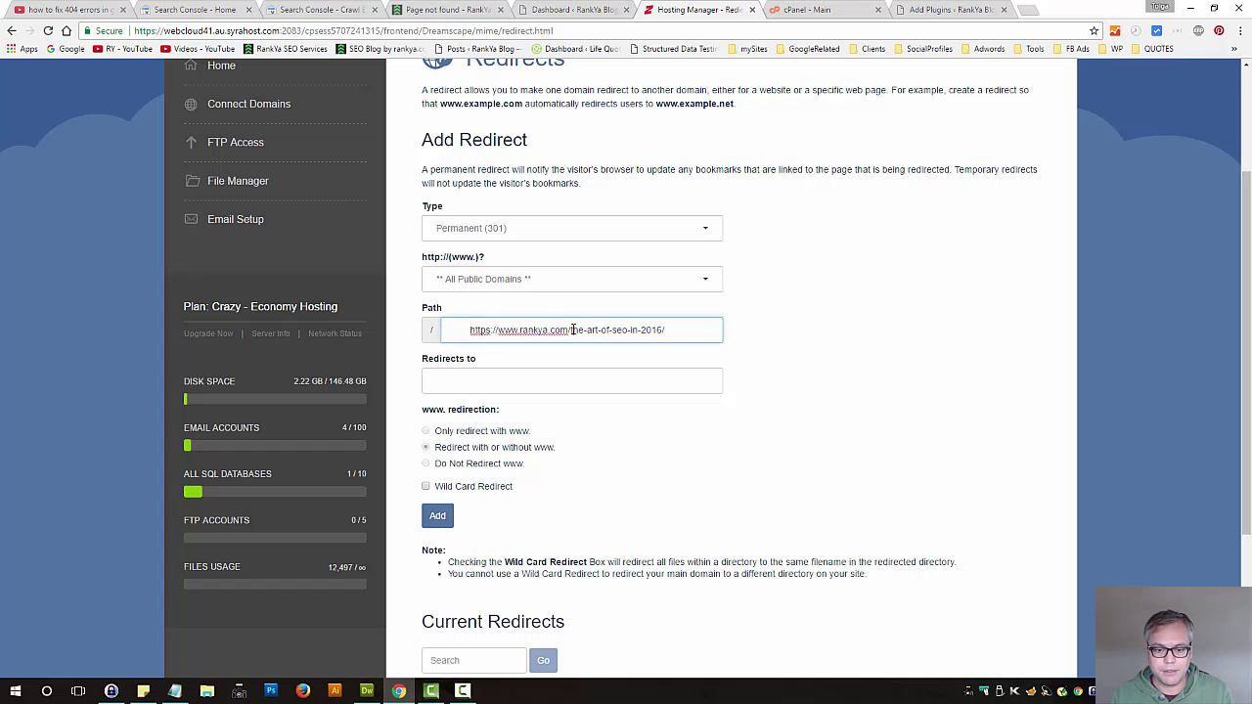
drag(572, 329, 449, 337)
key(BackSpace)
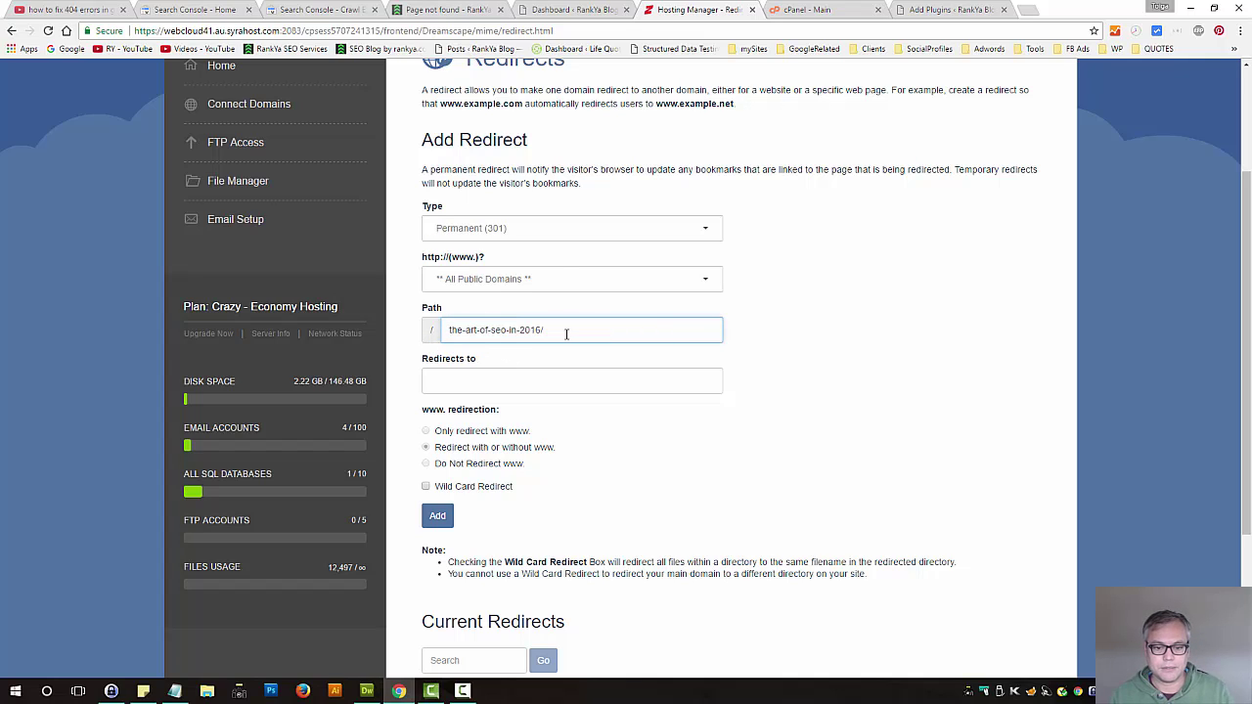
drag(567, 333, 453, 368)
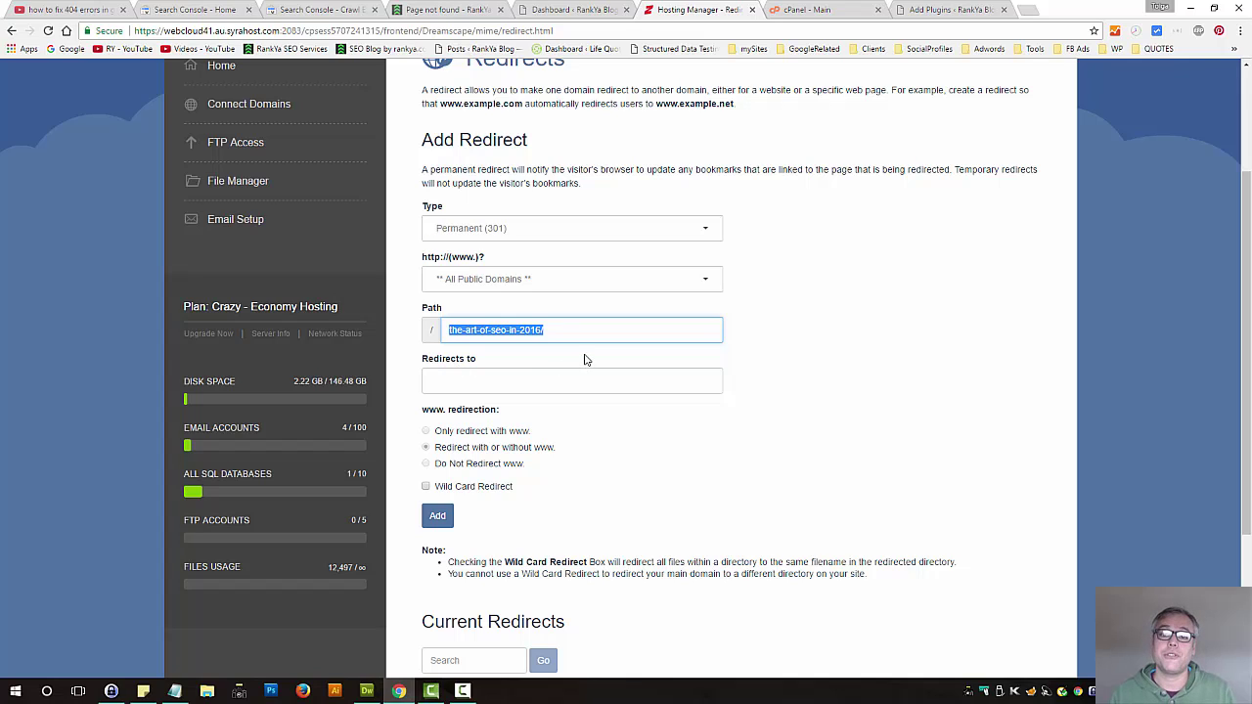
click(613, 333)
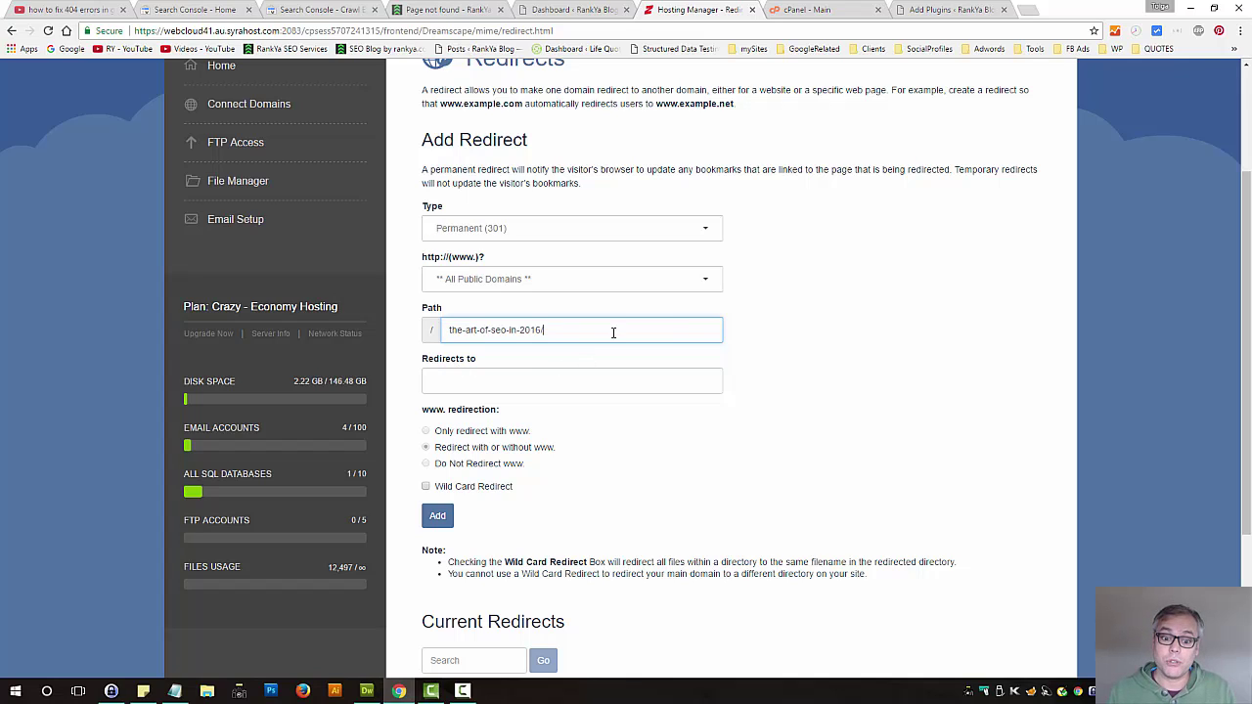
drag(587, 327, 421, 333)
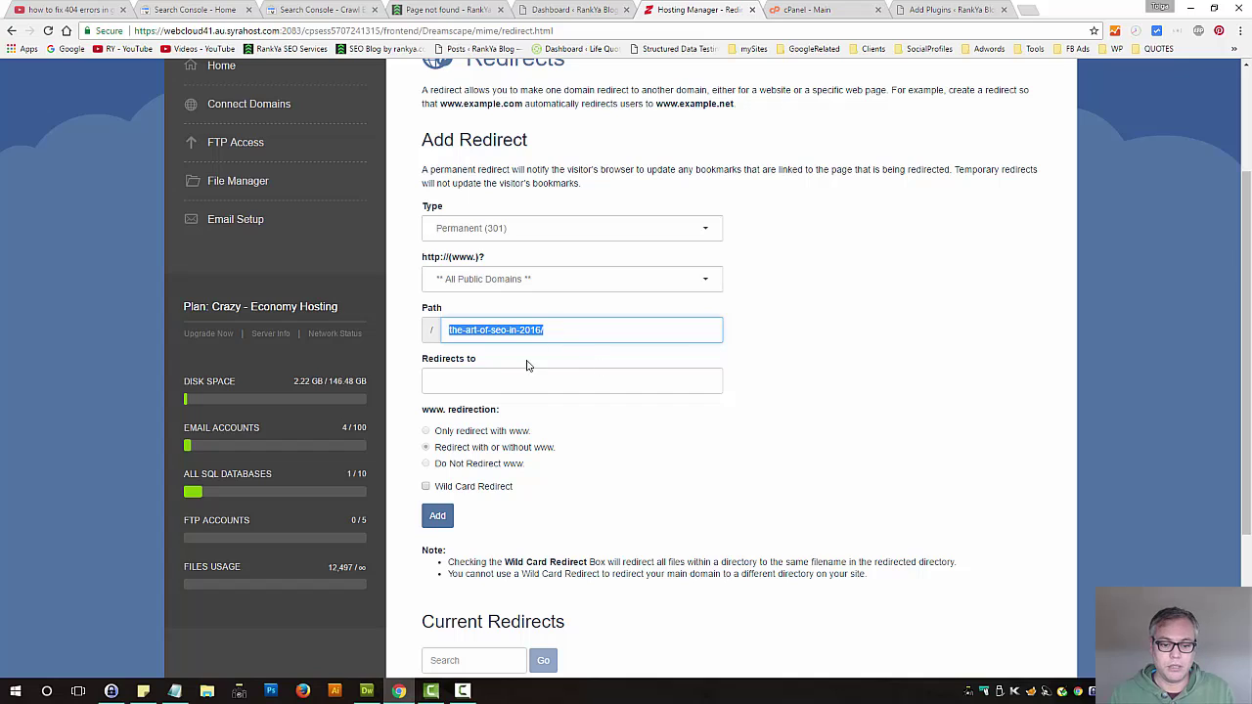
click(554, 385)
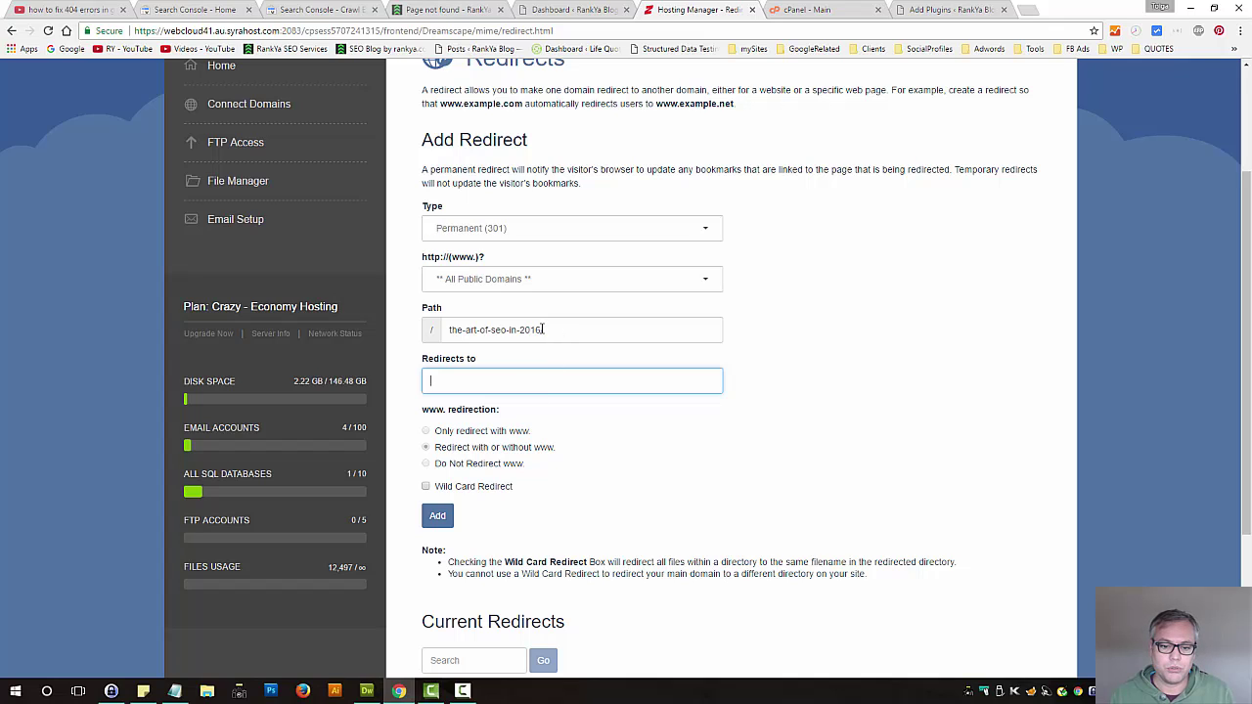
drag(544, 330, 436, 327)
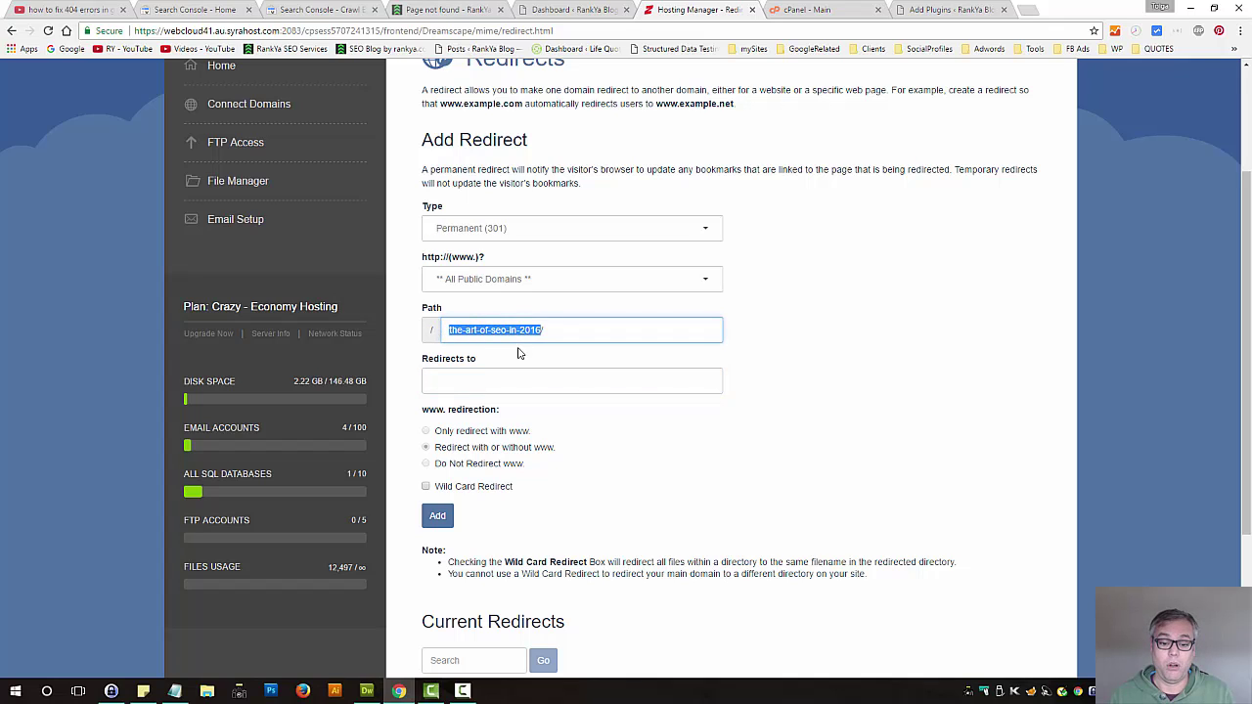
click(494, 386)
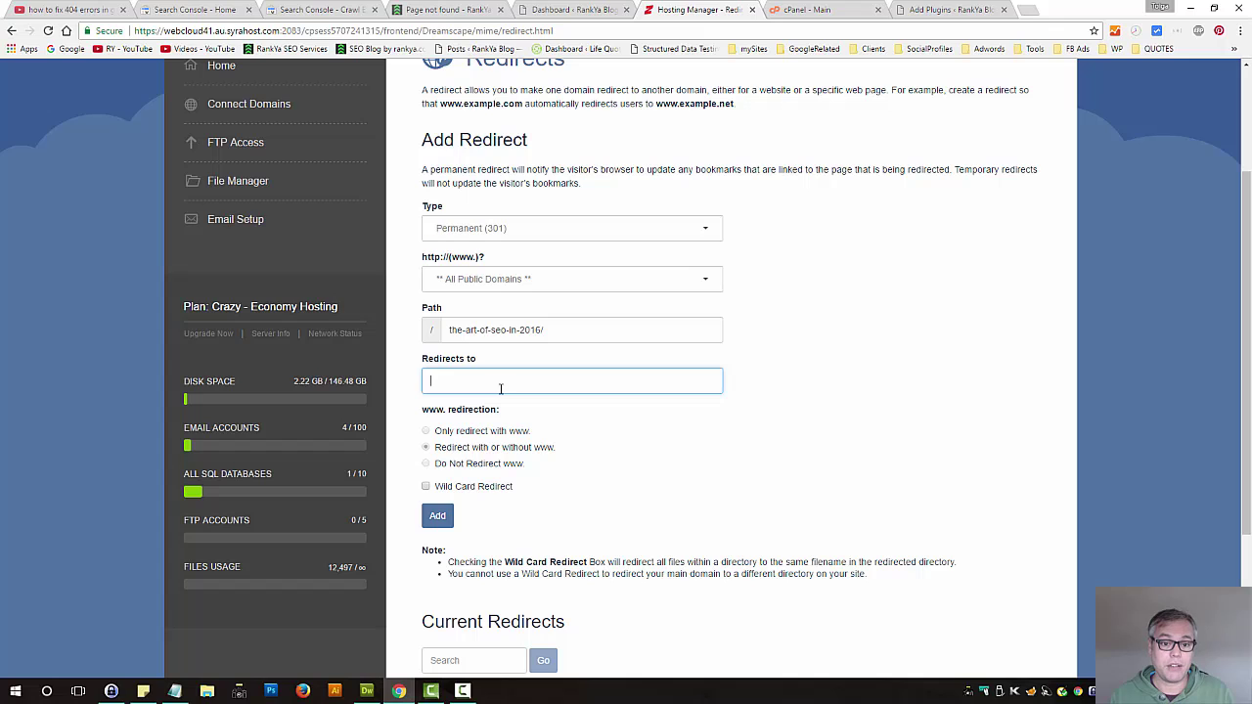
click(456, 12)
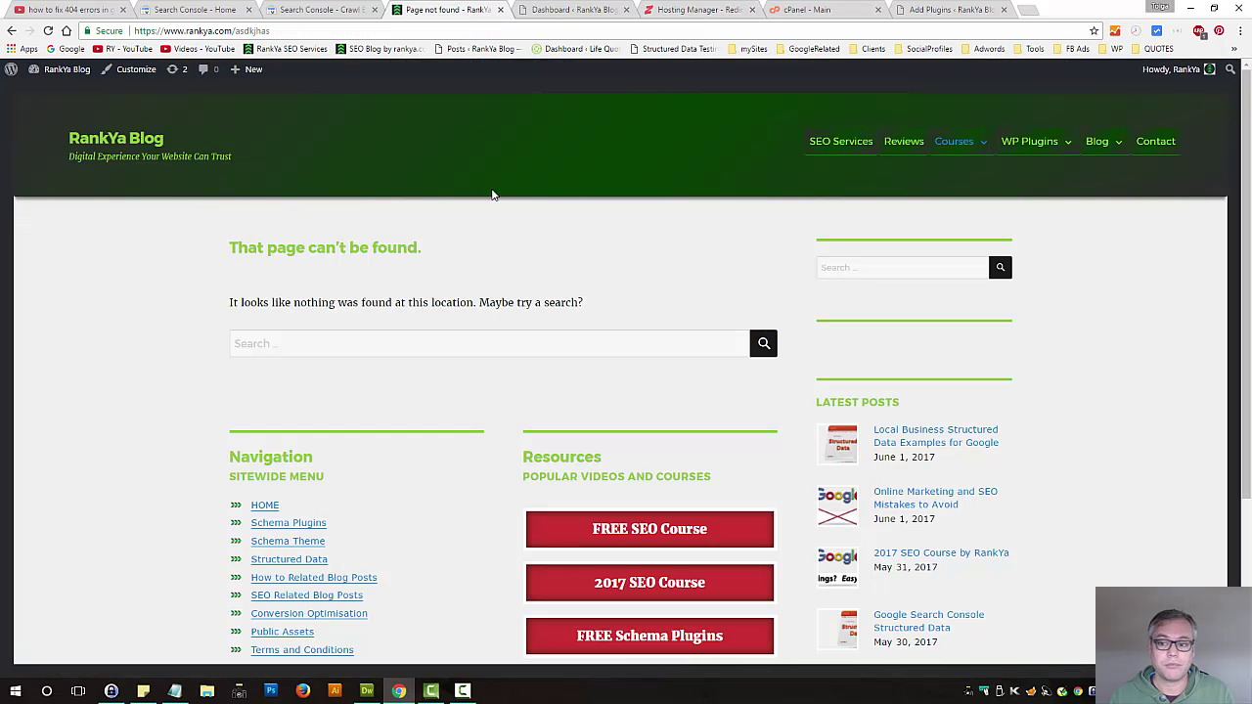
mouse_move(966, 149)
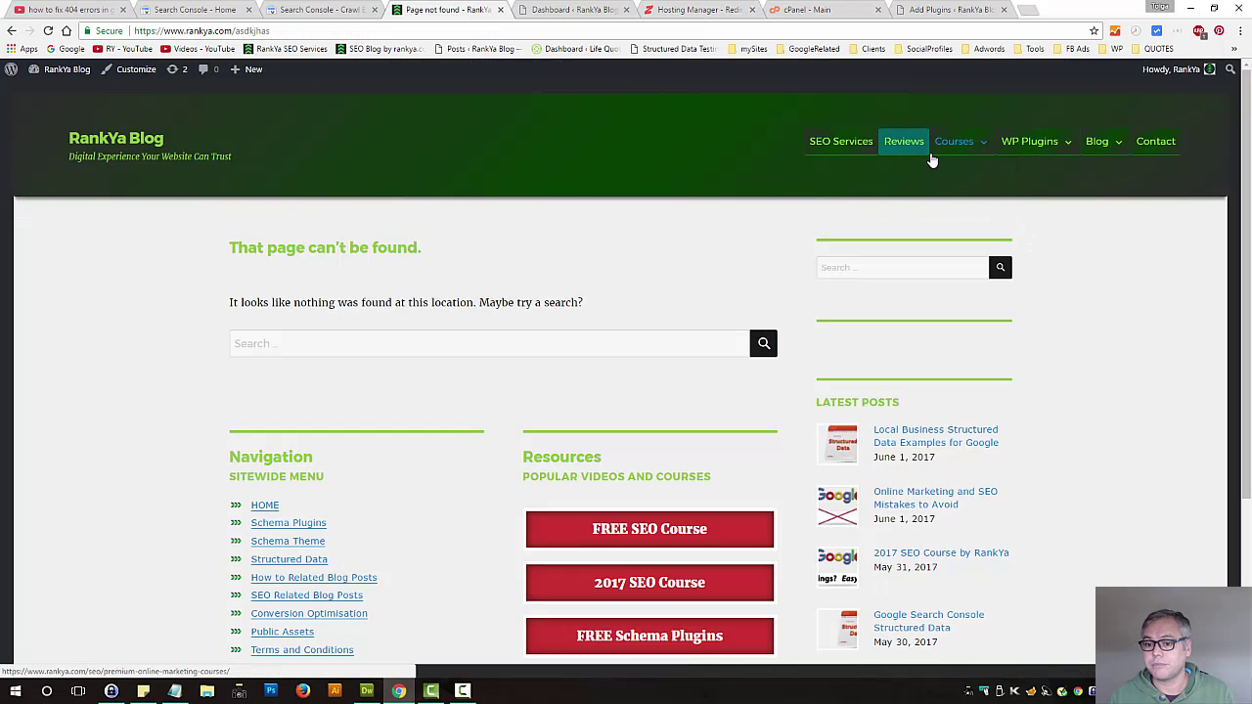
click(958, 167)
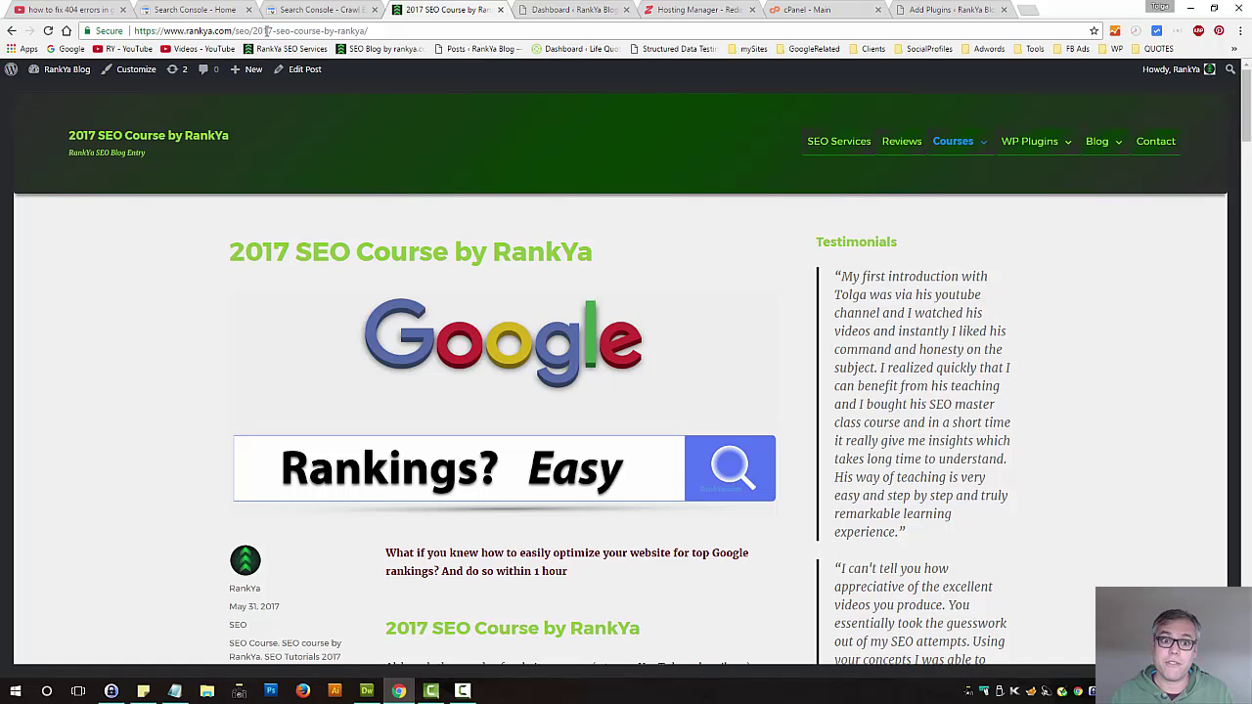
click(267, 30)
key(ctrl+c)
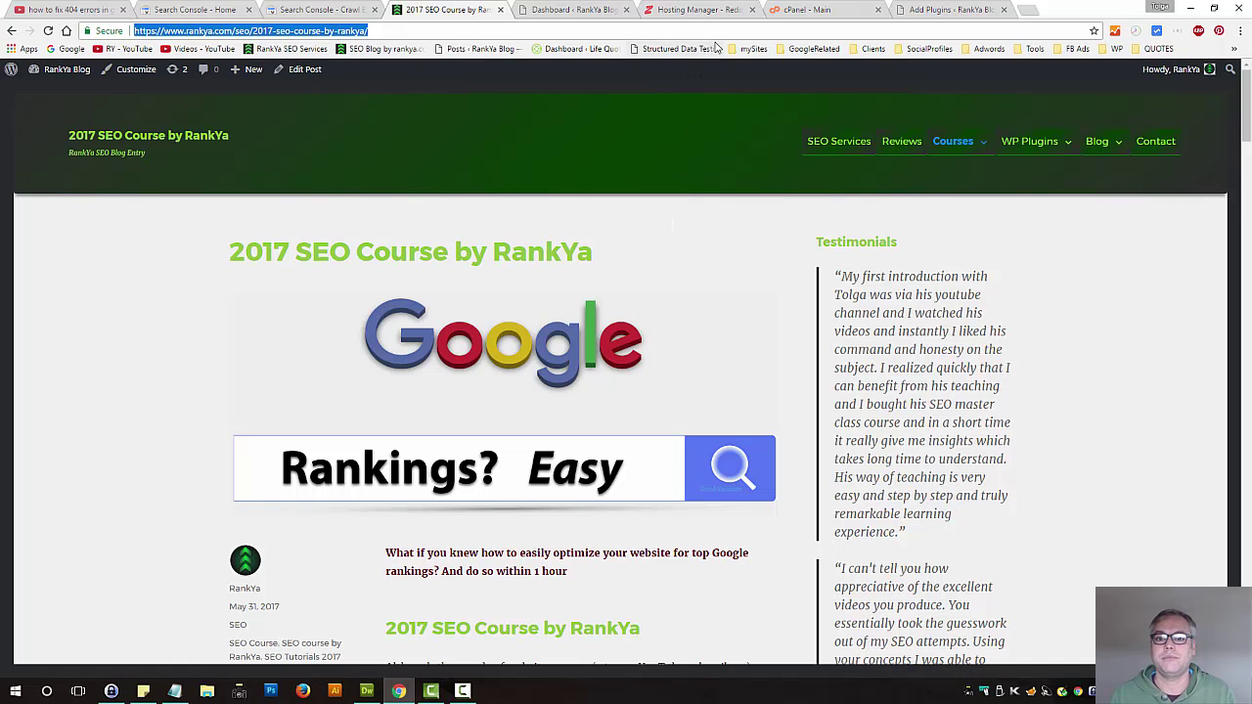
click(685, 10)
key(ctrl+v)
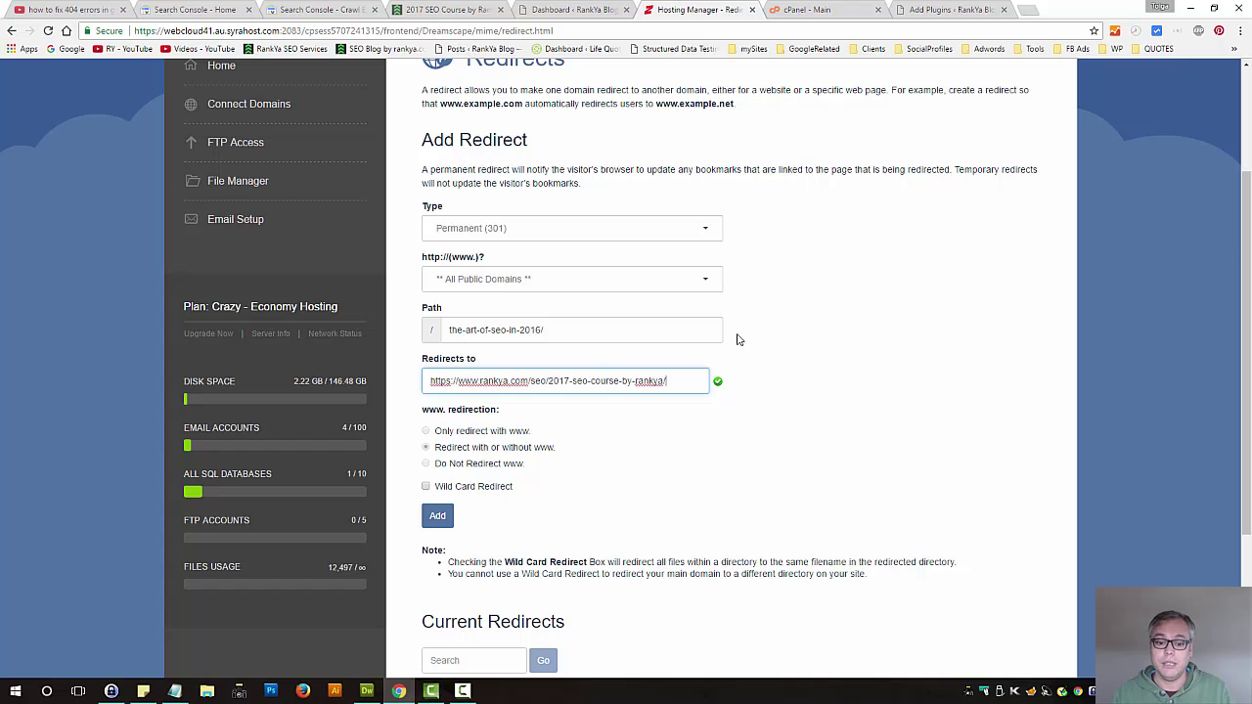
- Copy the-art-of-seo-in-2016 from the redirect's Path, search Google for it in a new tab and examine the first result's description
drag(543, 330, 445, 329)
key(ctrl+c)
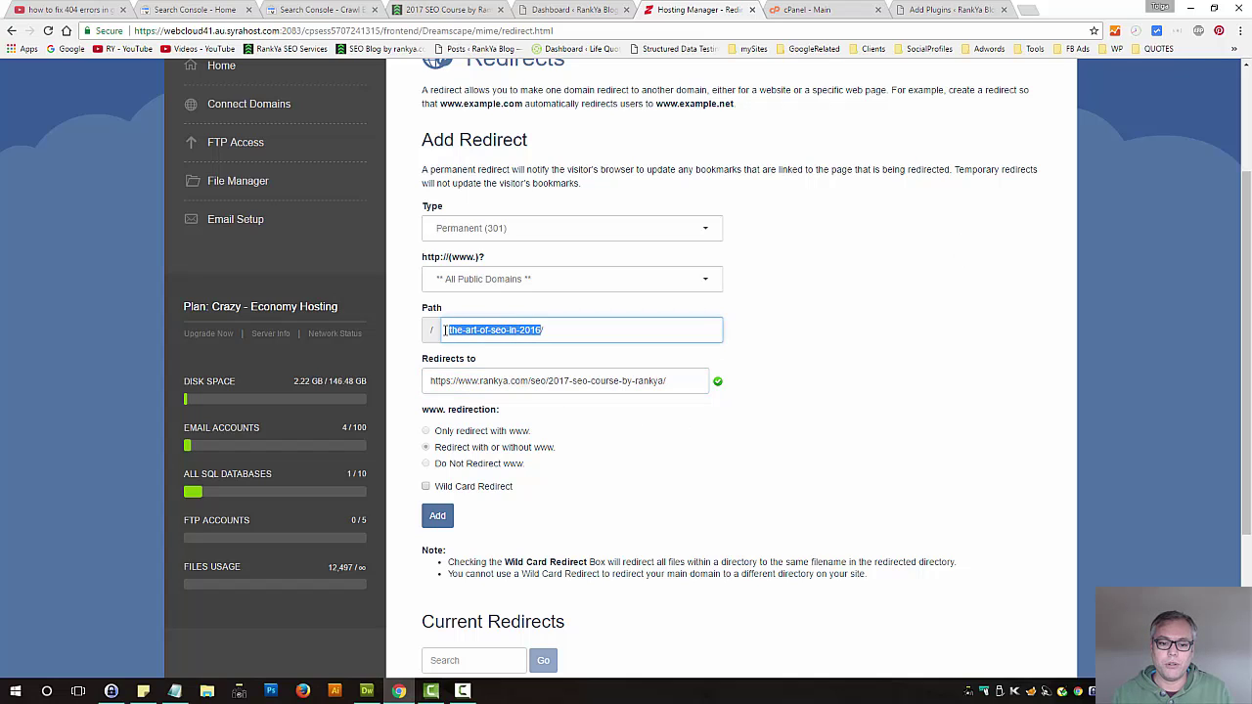
click(1029, 9)
key(ctrl+v)
key(Return)
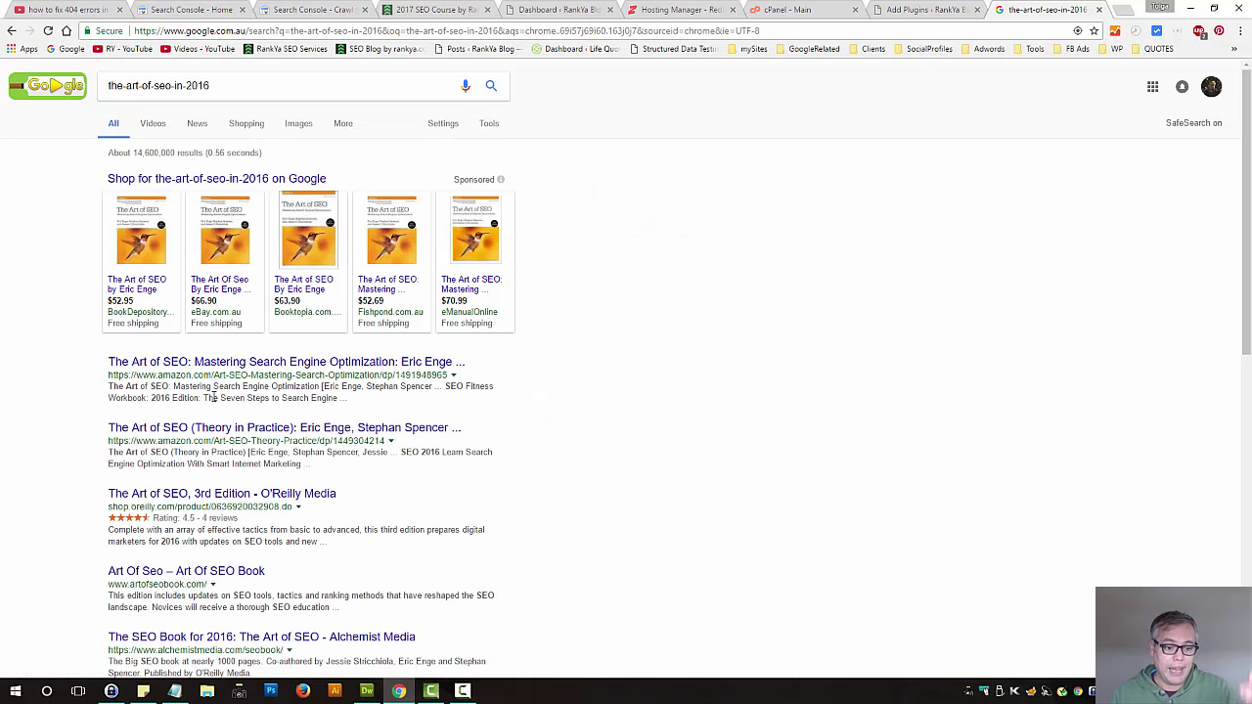
triple_click(144, 387)
click(231, 397)
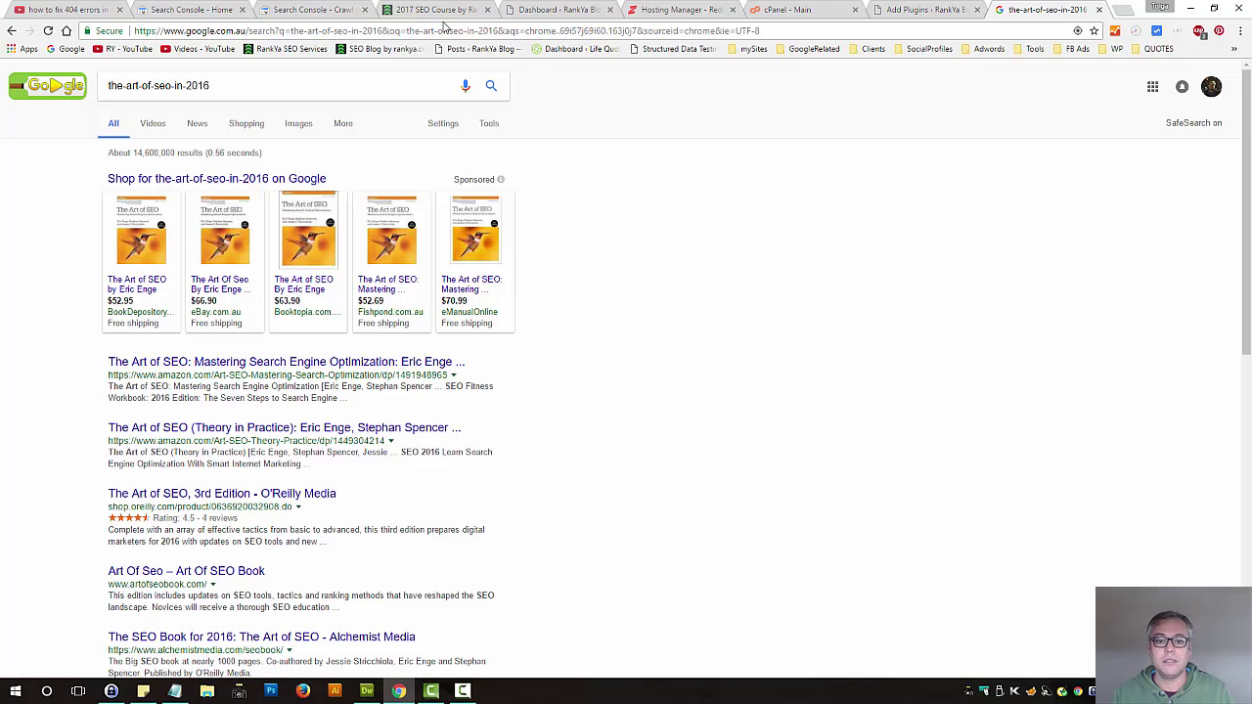
click(1125, 10)
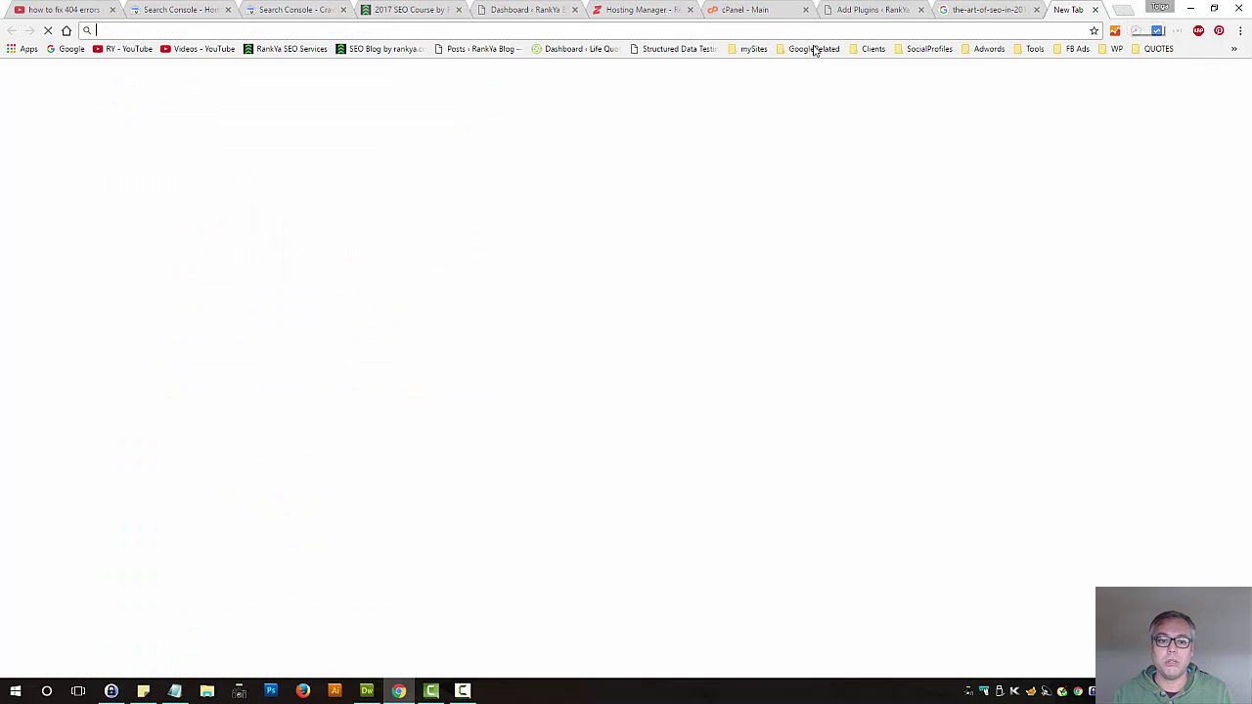
click(379, 49)
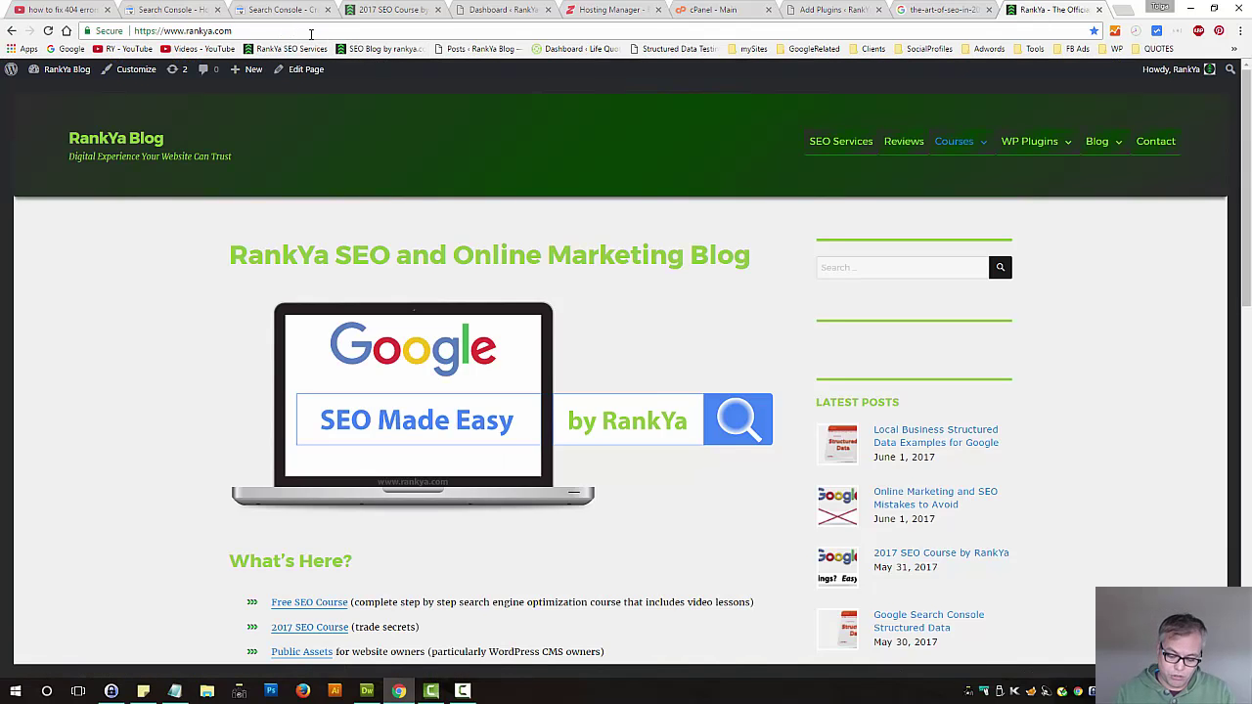
click(311, 35)
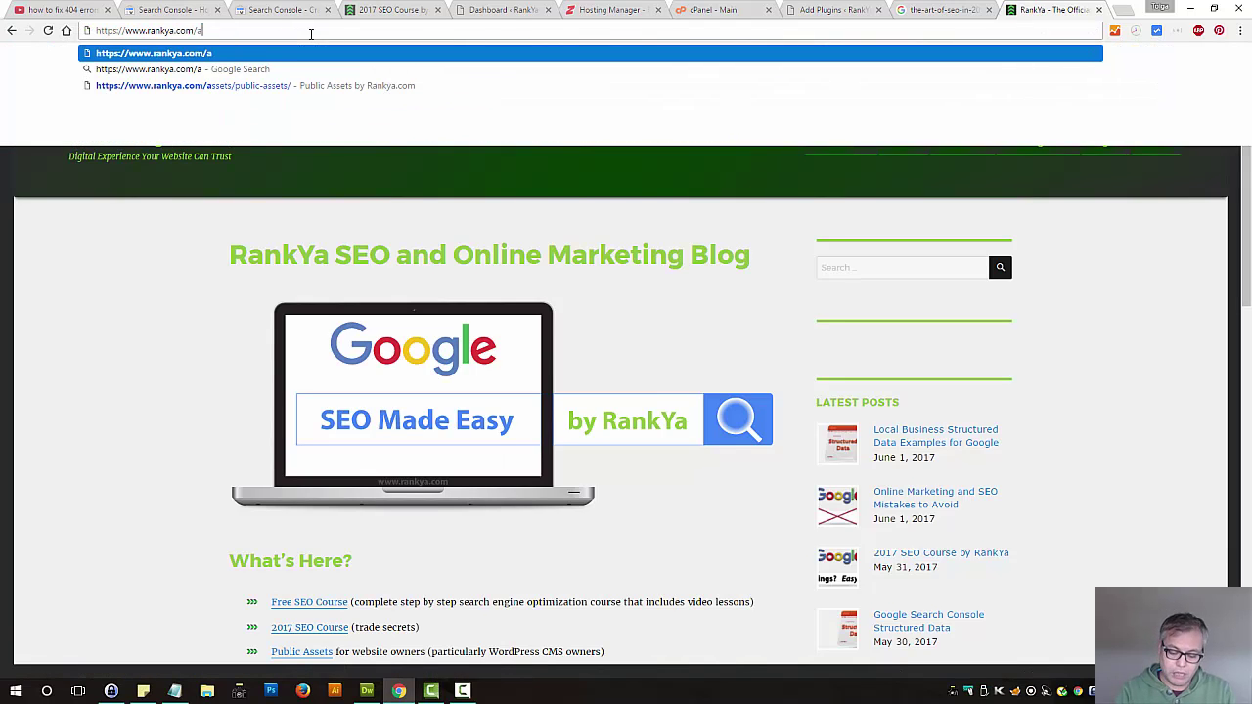
text(asdkgjhasdk)
key(Return)
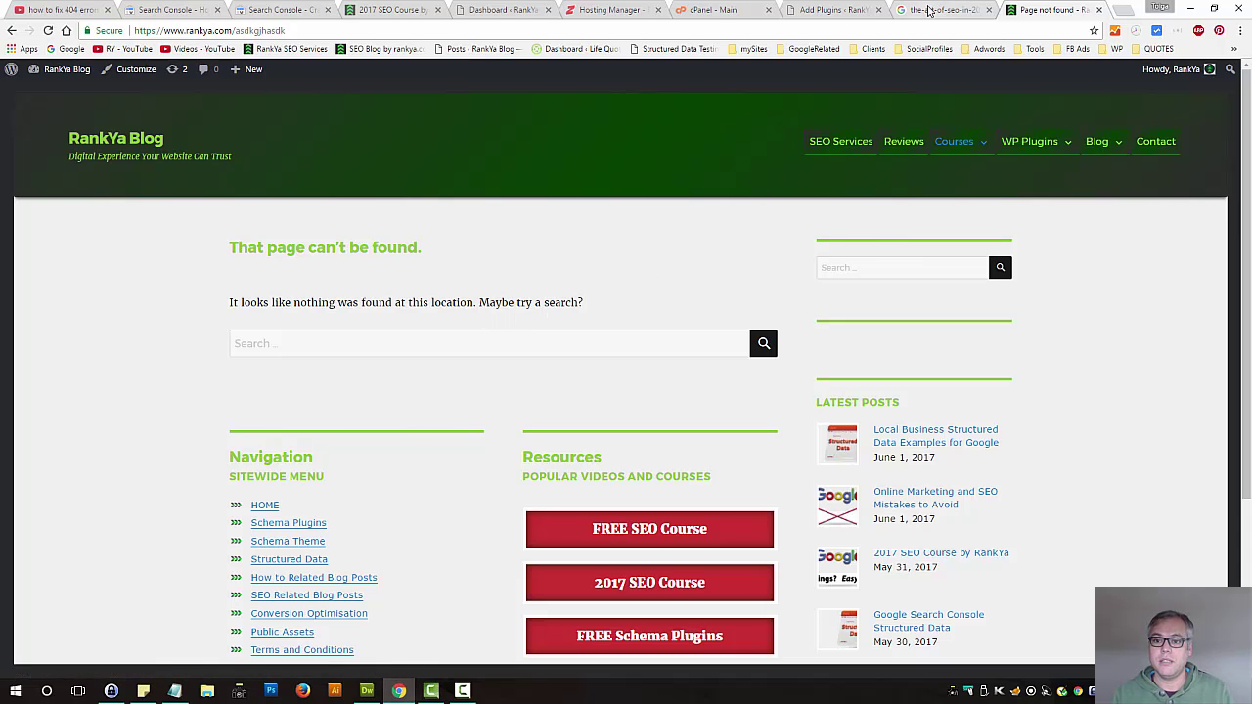
- Return to the Google results for the-art-of-seo-in-2016 and select the search query
click(929, 10)
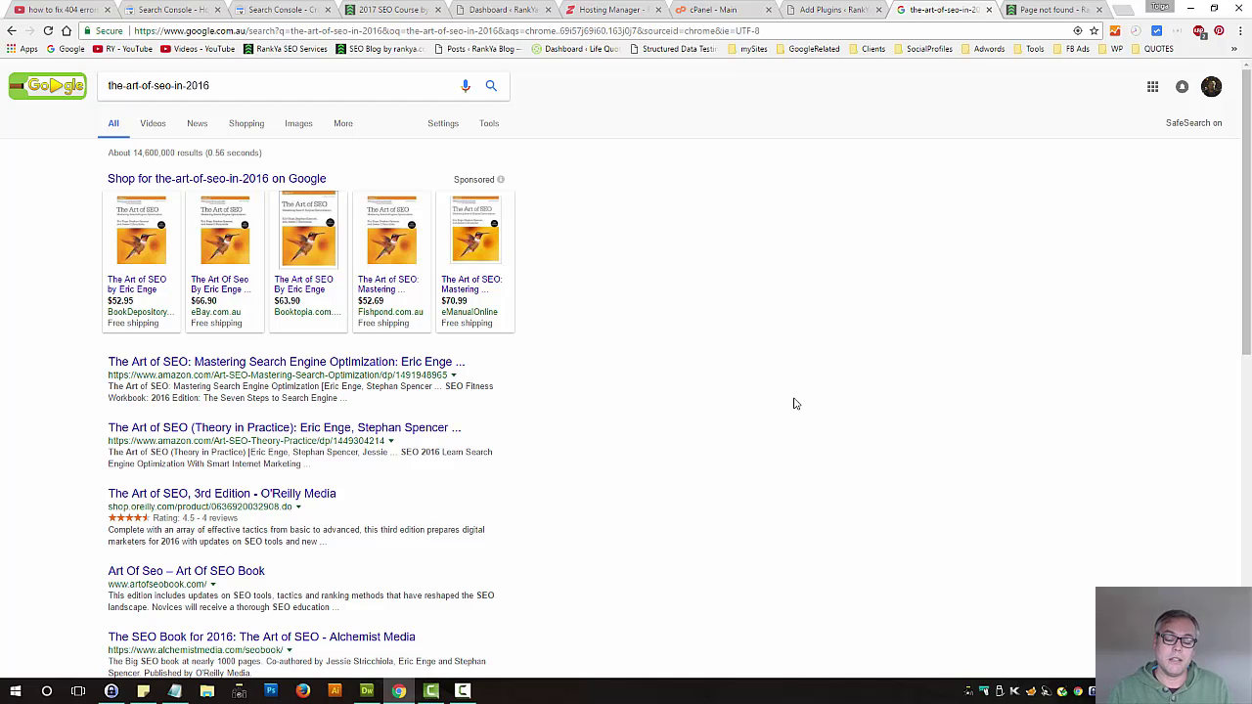
triple_click(223, 90)
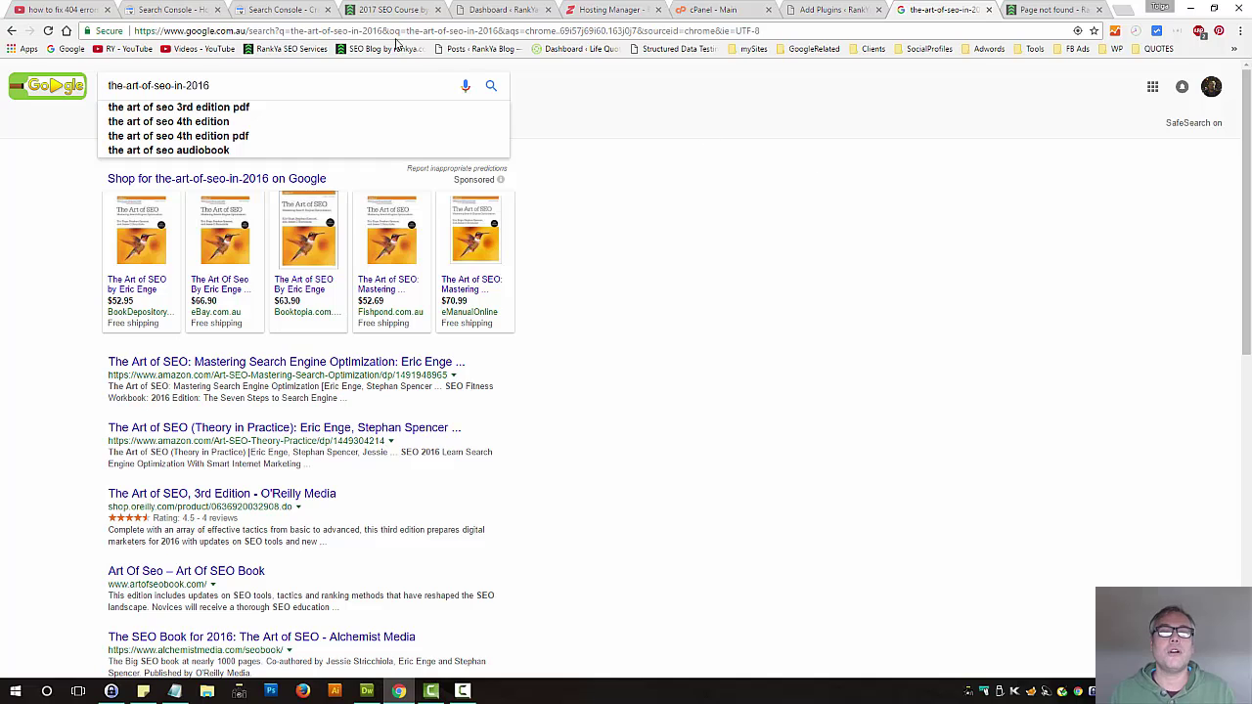
- Return to the hosting Redirects form and compare the old Path, the-art-of-seo-in-2016/, with the destination URL in Redirects to
click(376, 11)
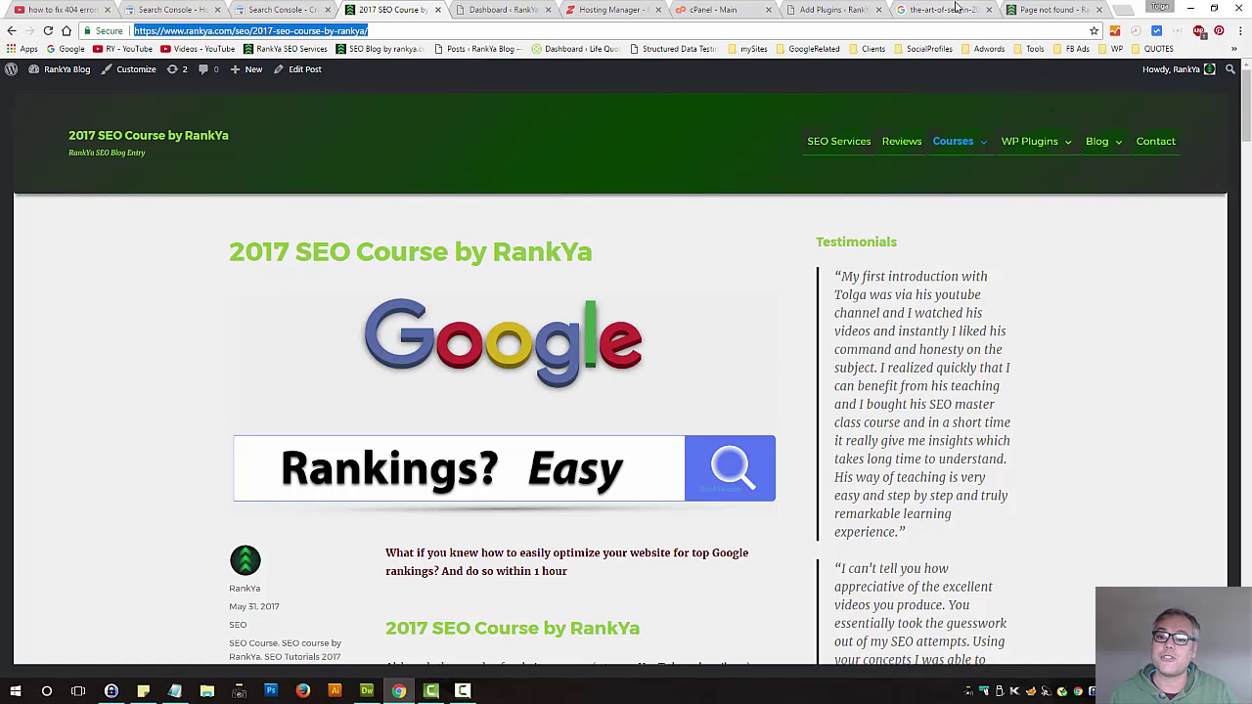
click(603, 17)
click(608, 381)
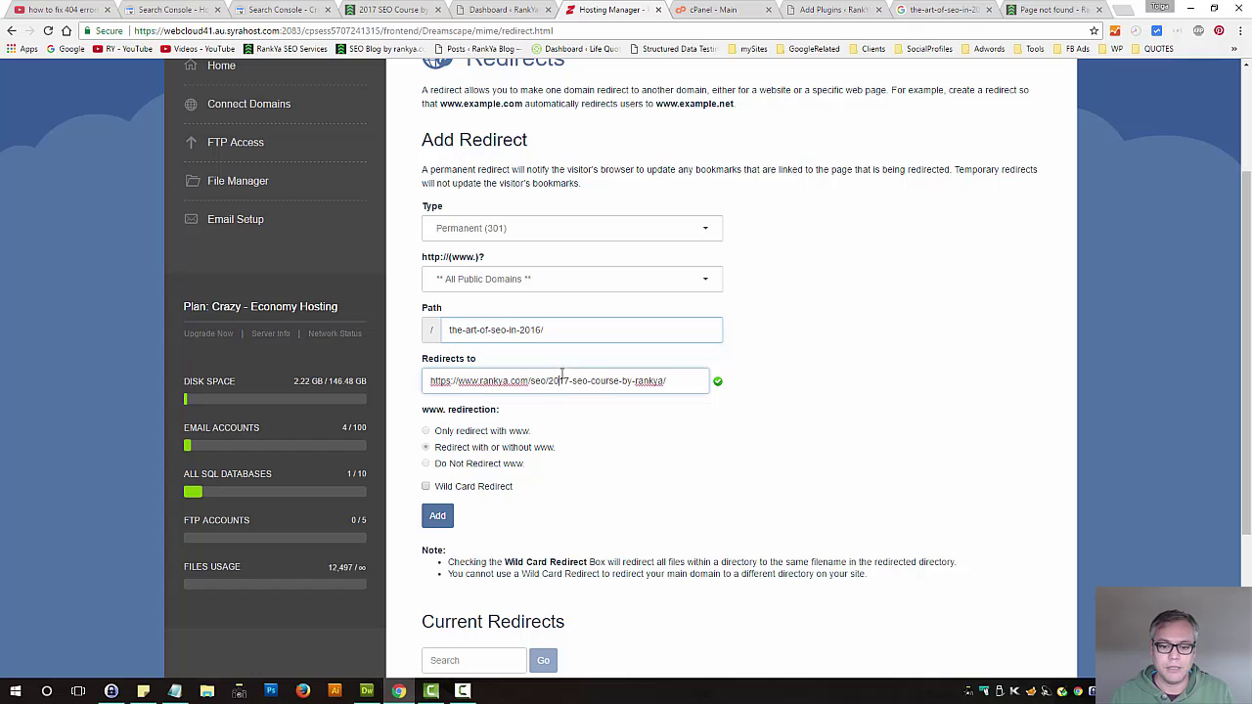
drag(677, 386, 403, 376)
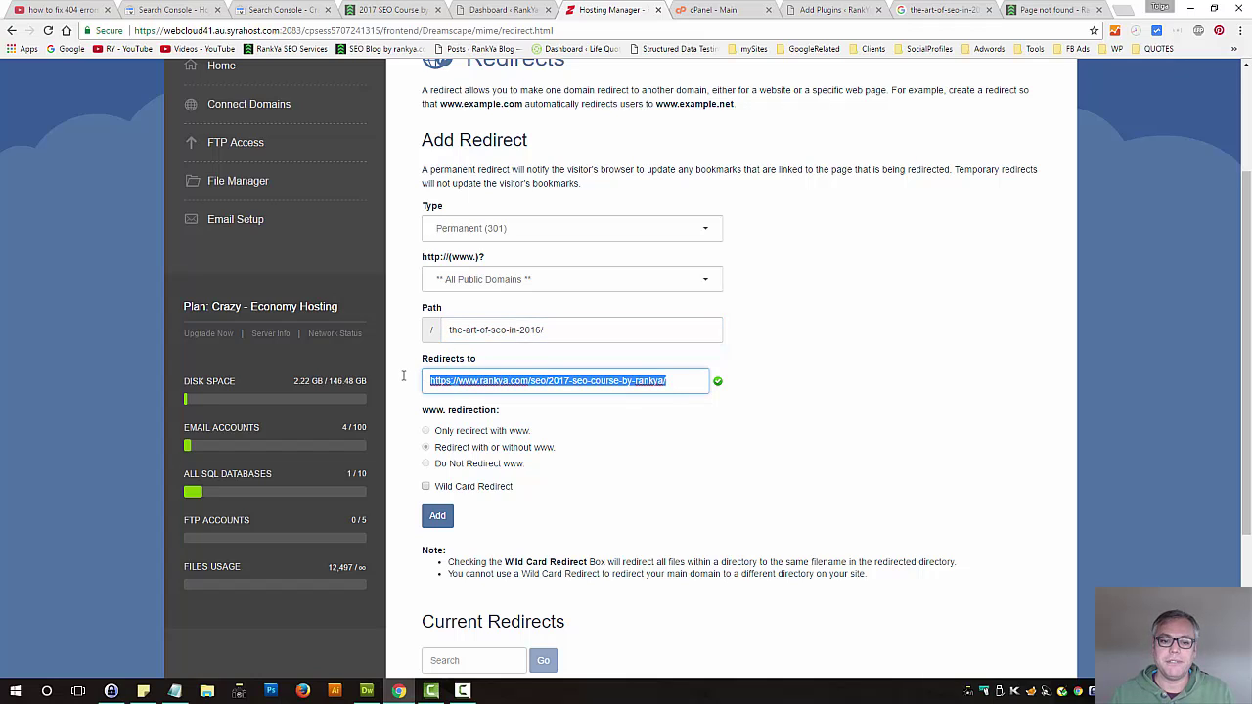
drag(550, 335, 433, 328)
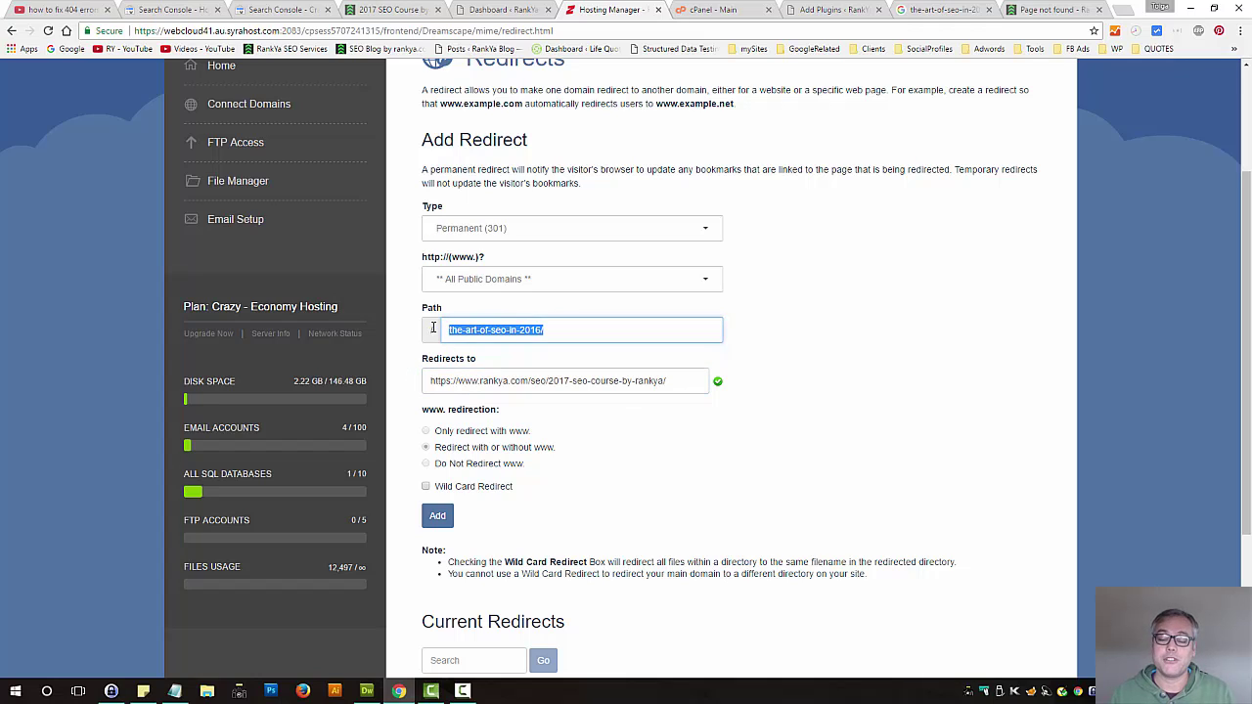
triple_click(607, 375)
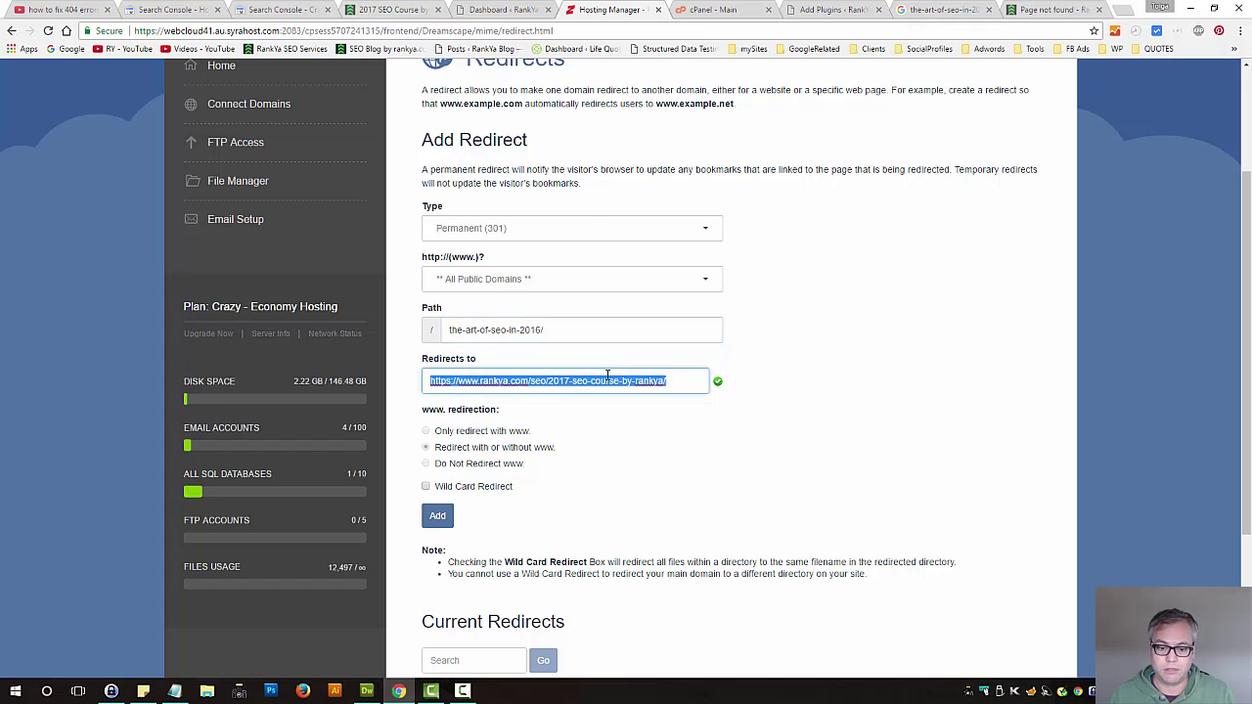
drag(551, 331, 385, 329)
drag(632, 384, 421, 373)
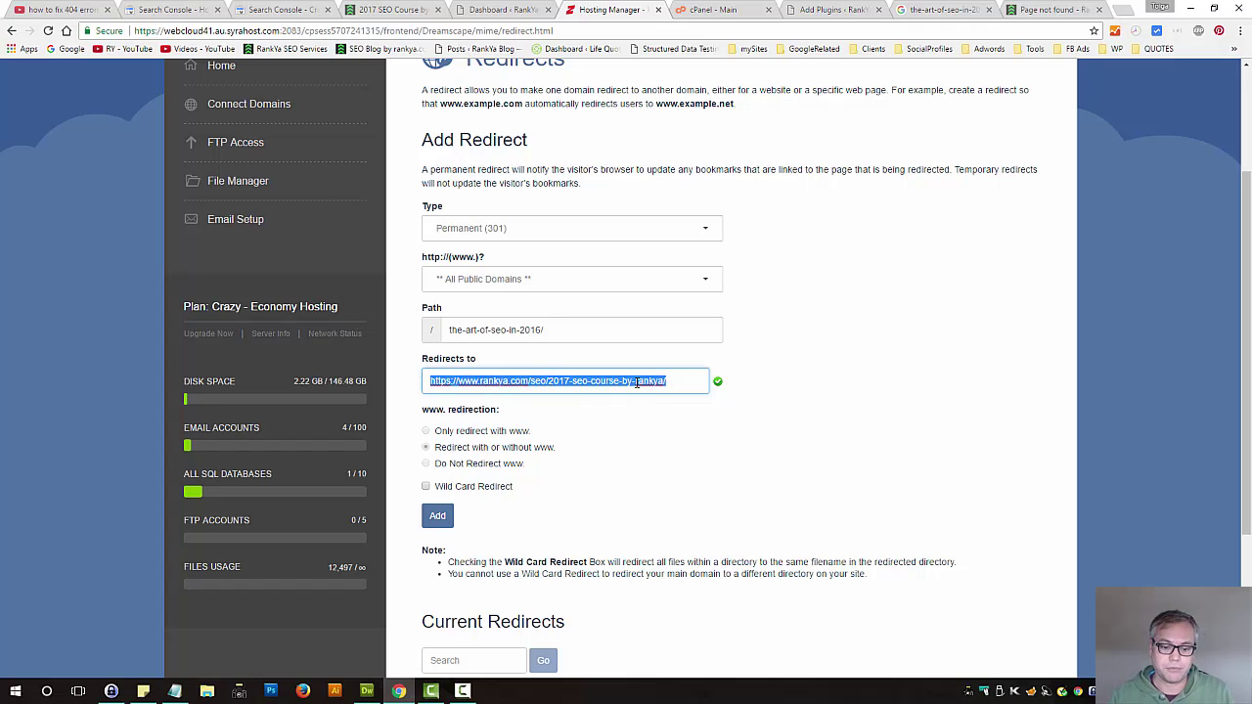
click(601, 489)
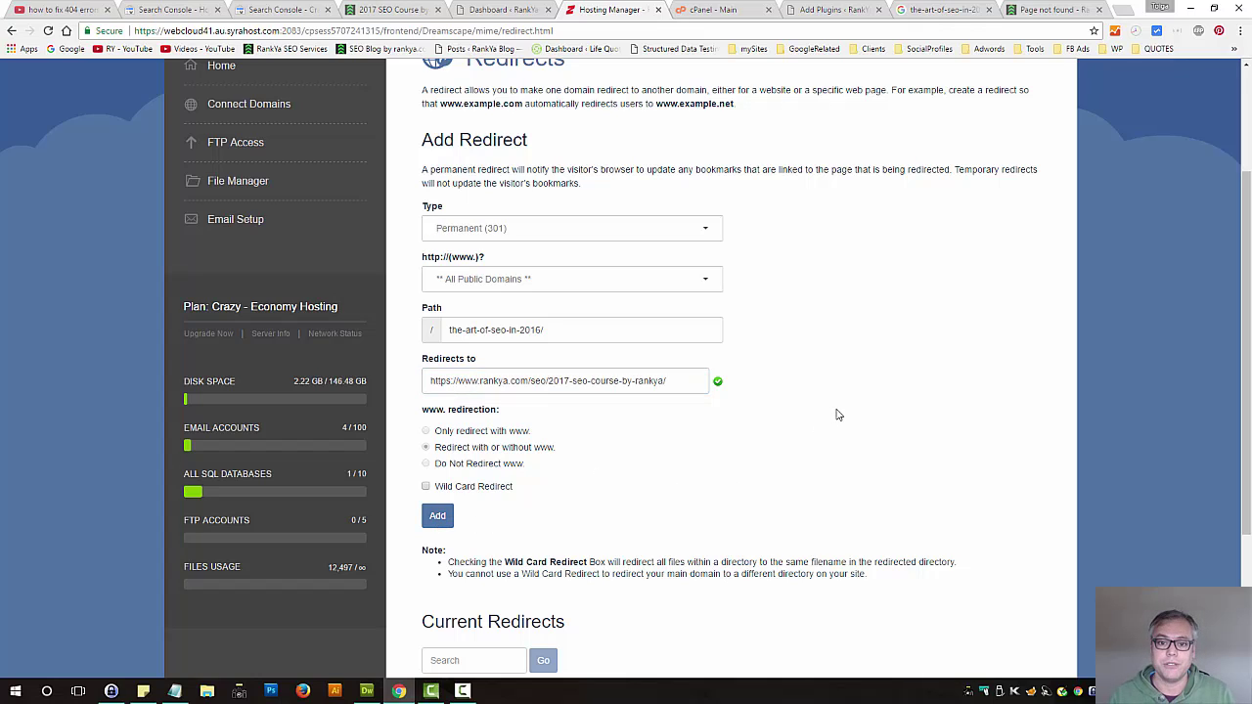
- Copy the-art-of-seo-in-2016/ from the redirect's Path and test it on rankya.com in place of the made-up address
drag(445, 330, 549, 373)
key(ctrl+c)
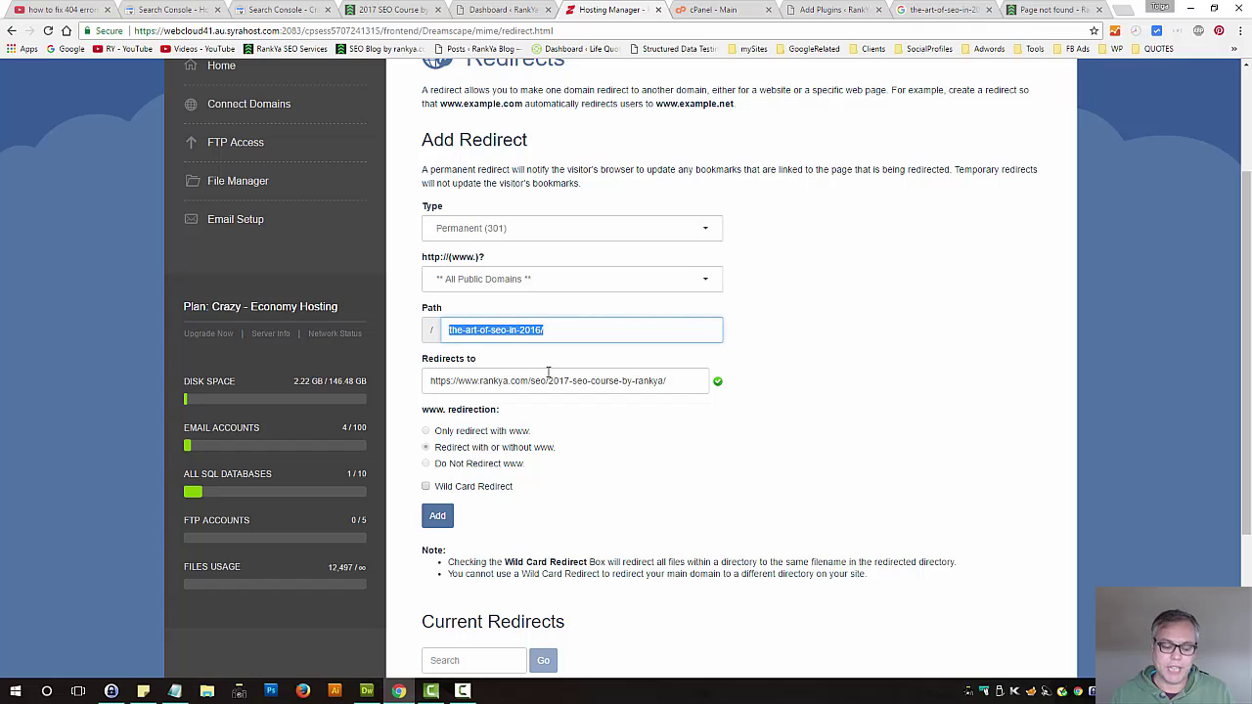
click(1052, 9)
drag(235, 31, 286, 31)
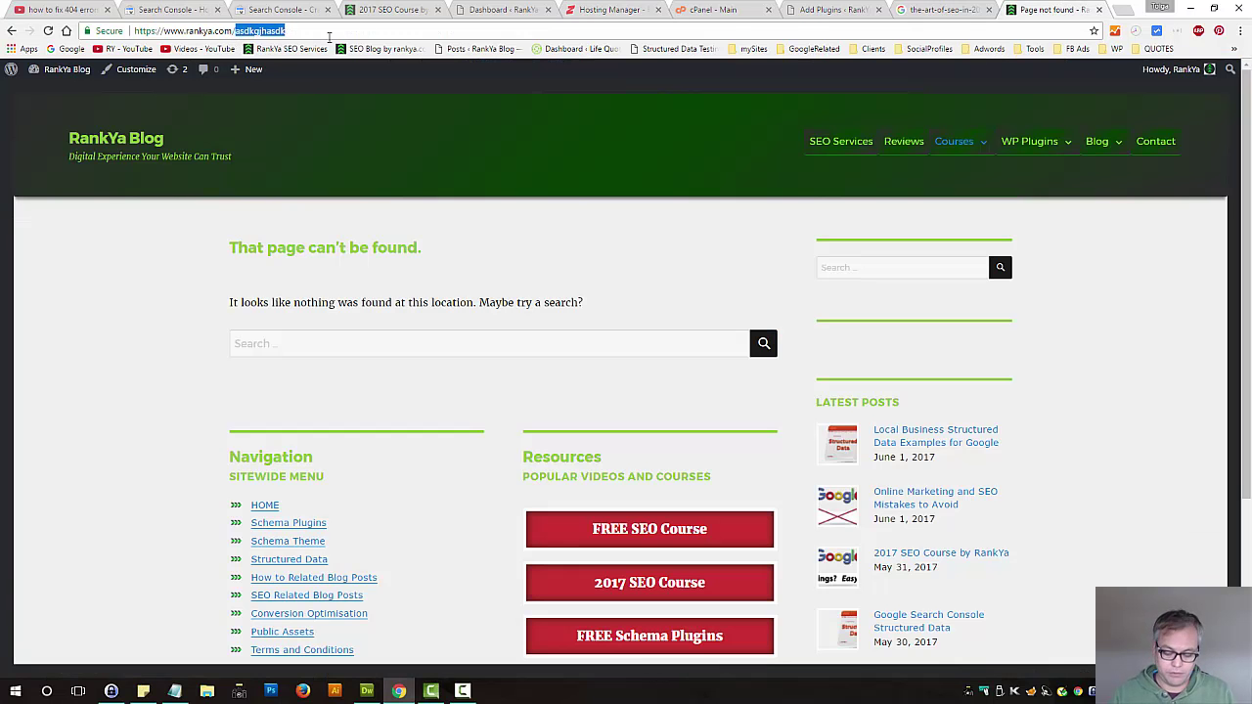
key(ctrl+v)
key(Return)
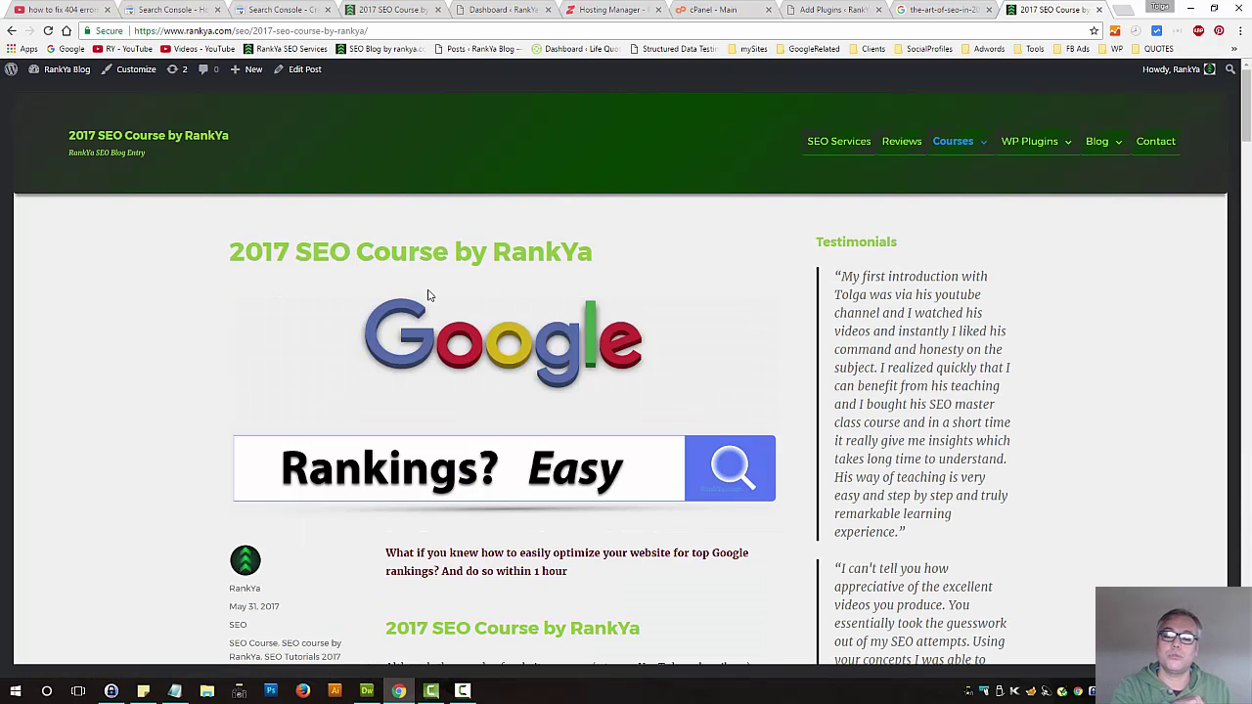
- Return to Search Console, examine the pages linking to the missing the-art-of-seo-in-2016/ URL and close the error details
click(294, 9)
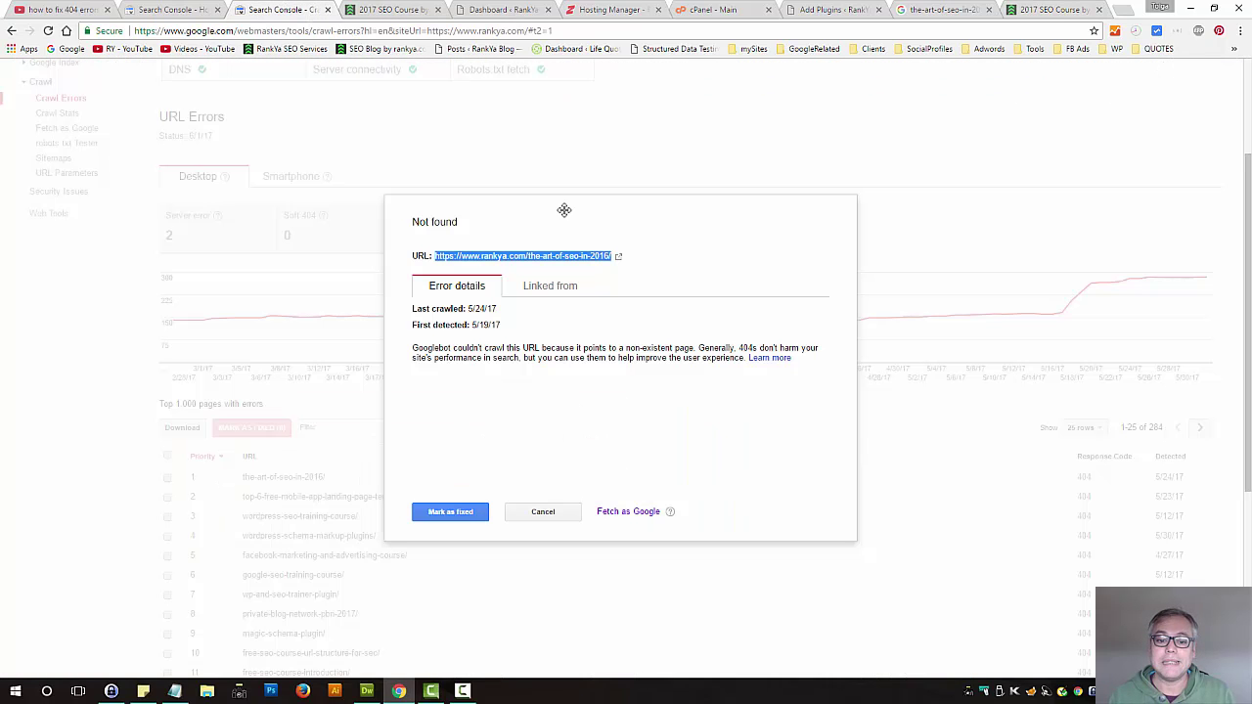
click(556, 286)
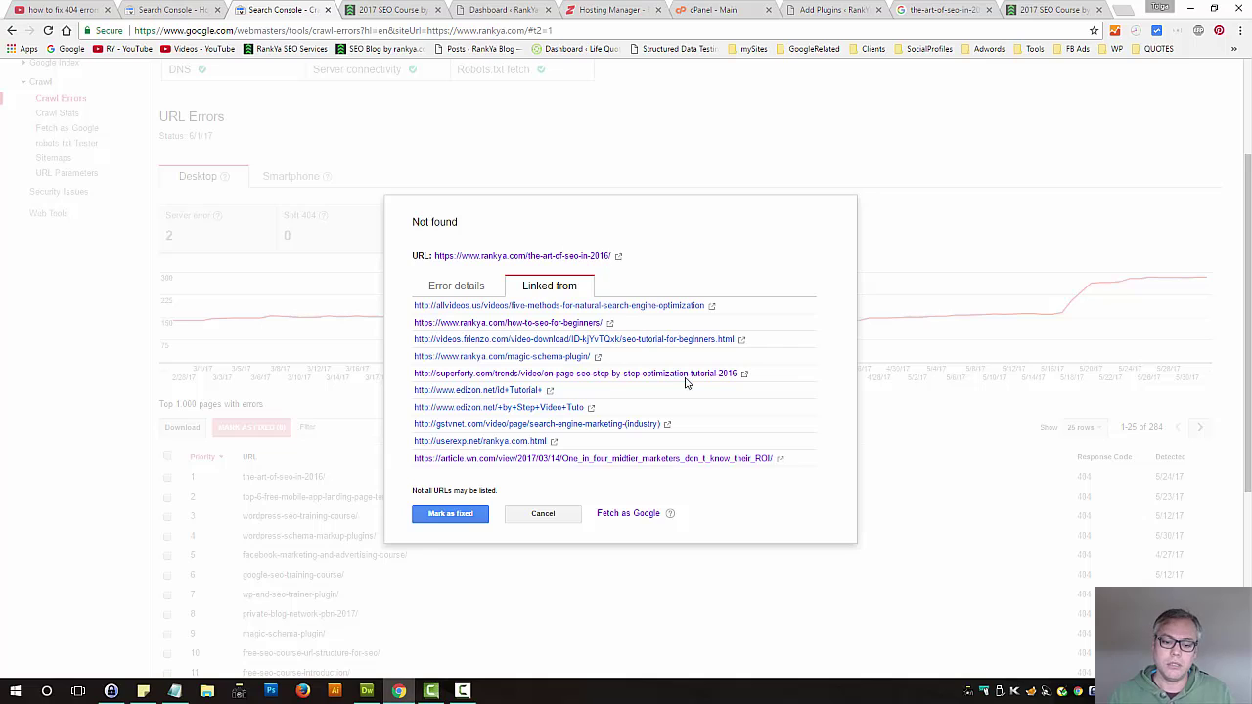
click(541, 515)
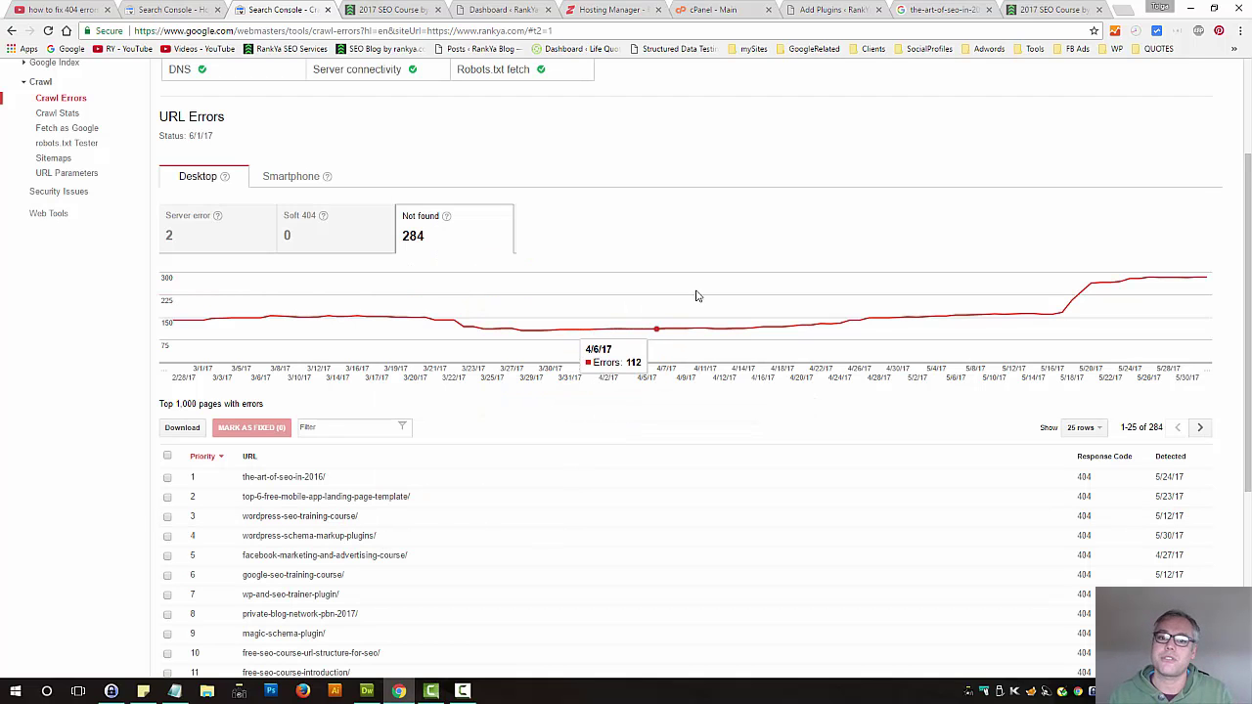
- Mark the the-art-of-seo-in-2016/ crawl error as fixed in the Not found list
click(167, 477)
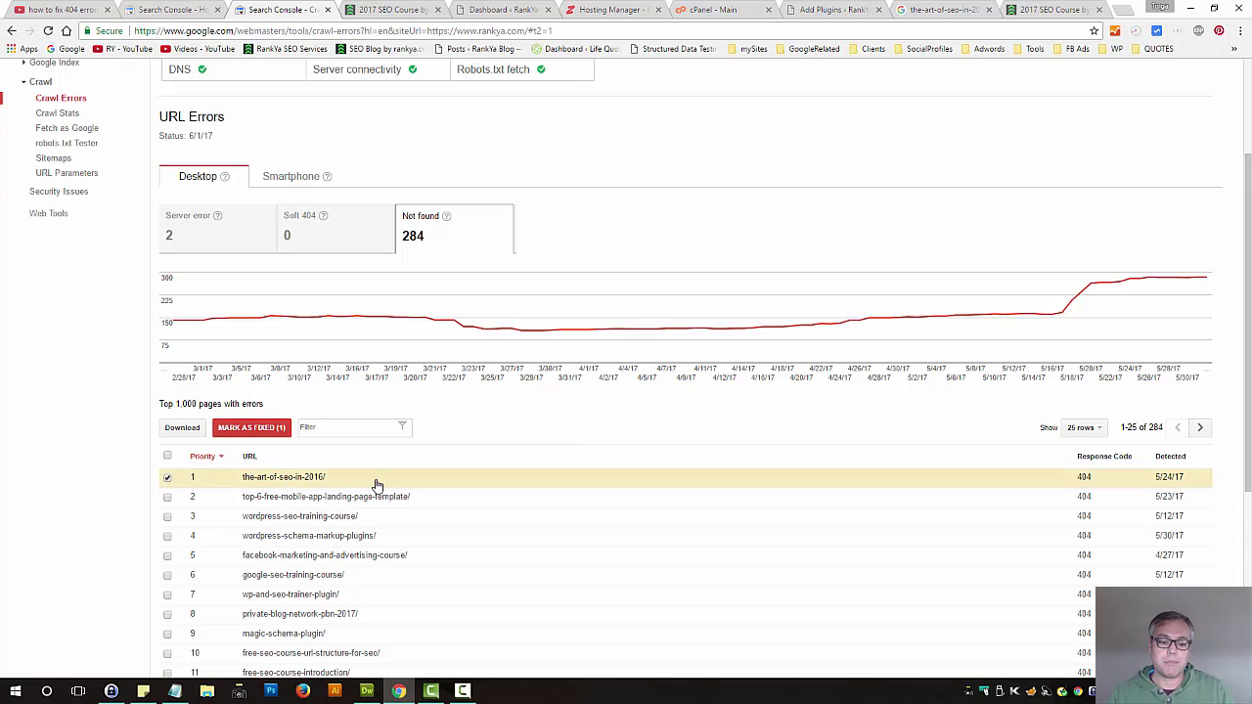
click(251, 429)
click(494, 401)
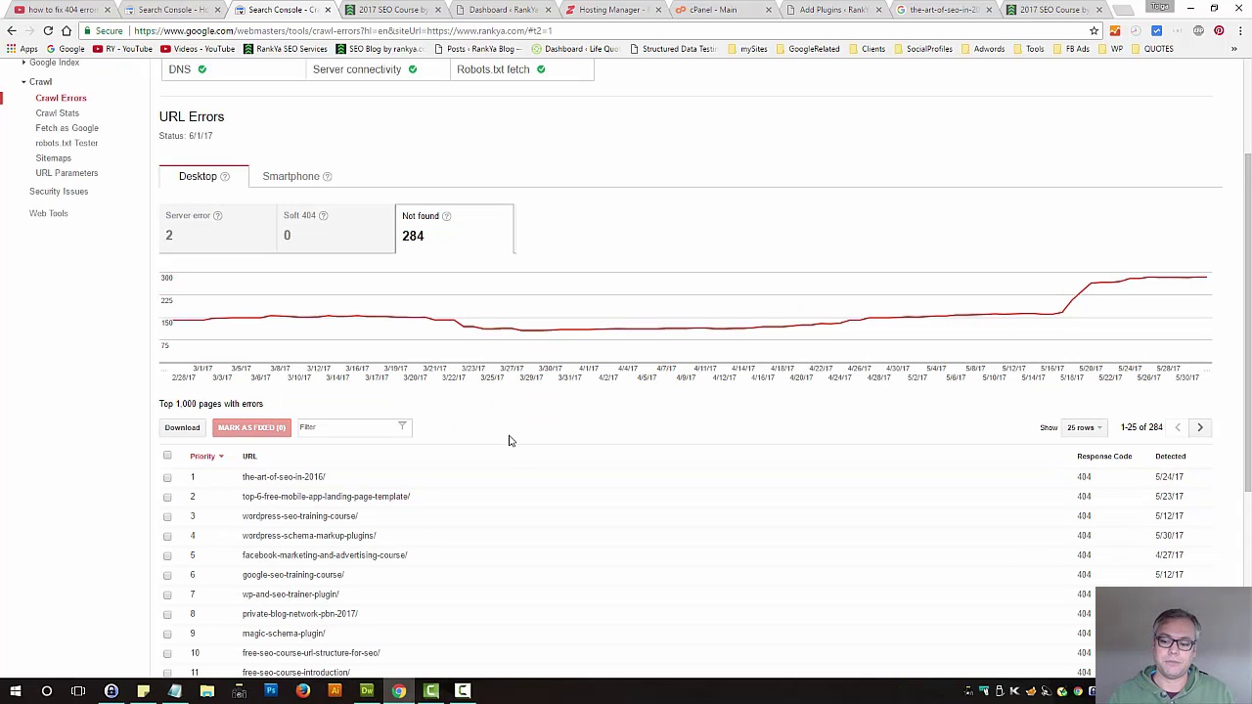
scroll(508, 440, down, 2)
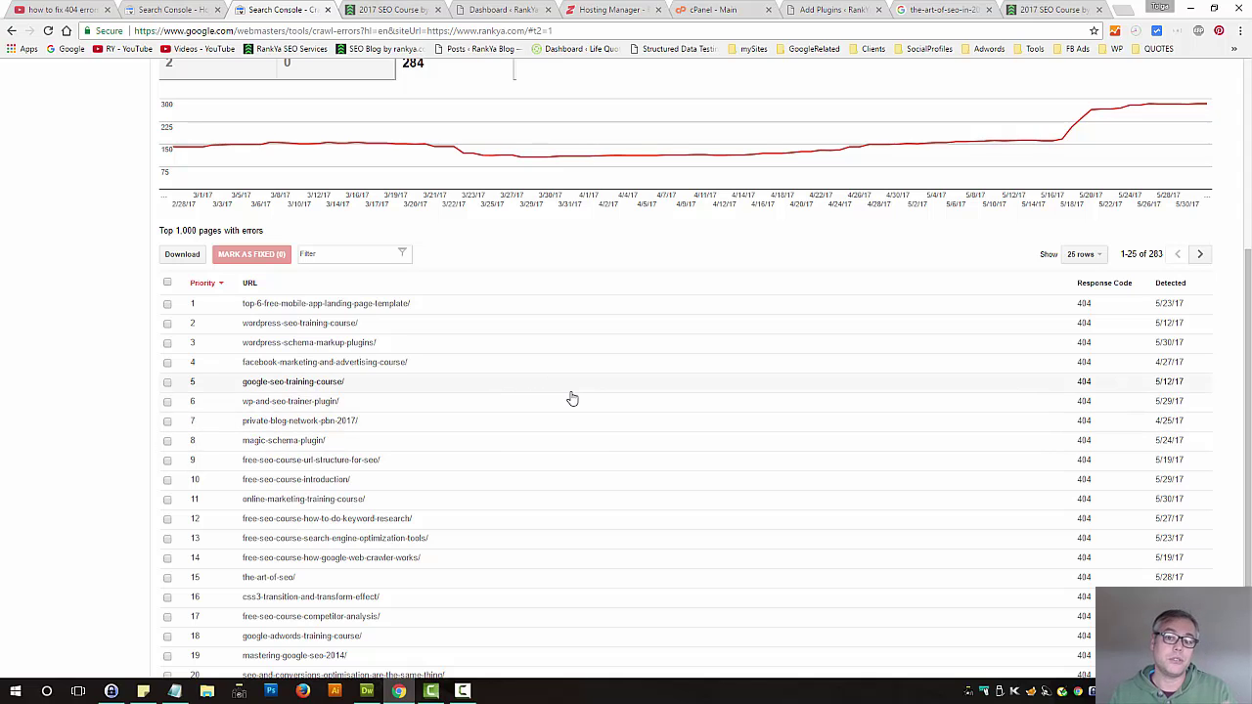
- Return to the Hosting Manager home page and open File Manager at the document root for rankya.com with hidden files shown
click(612, 9)
scroll(671, 415, up, 2)
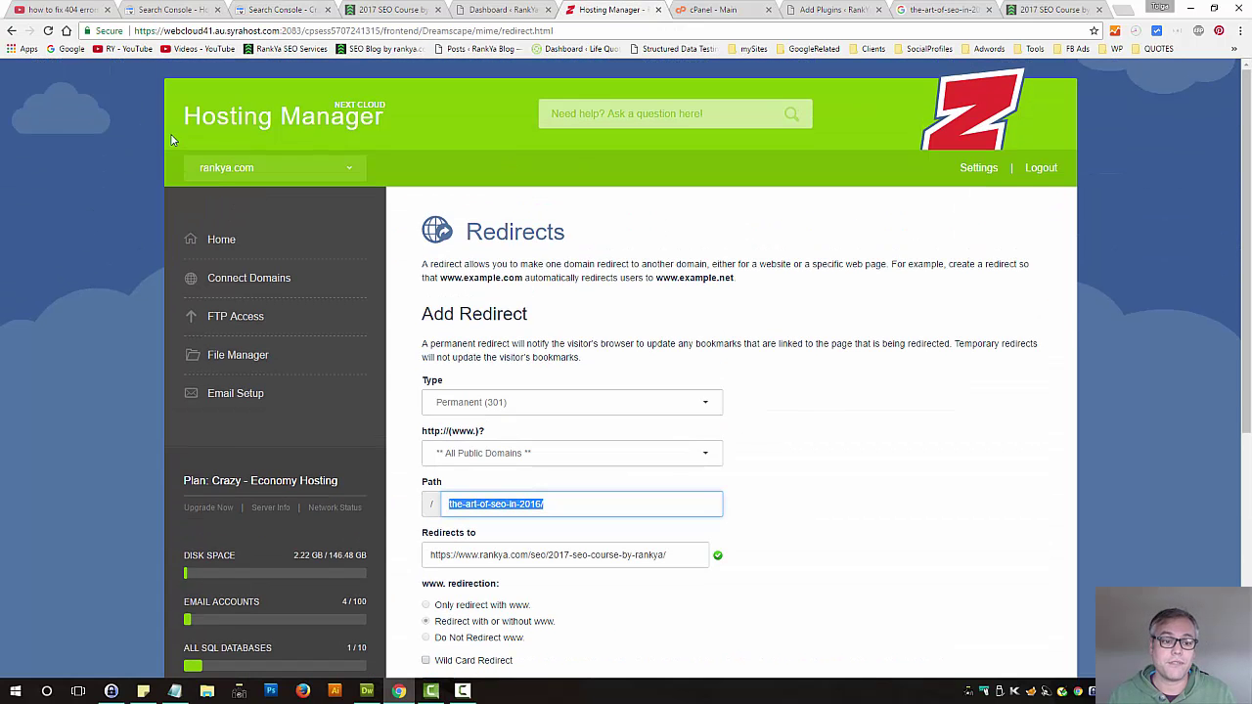
key(Return)
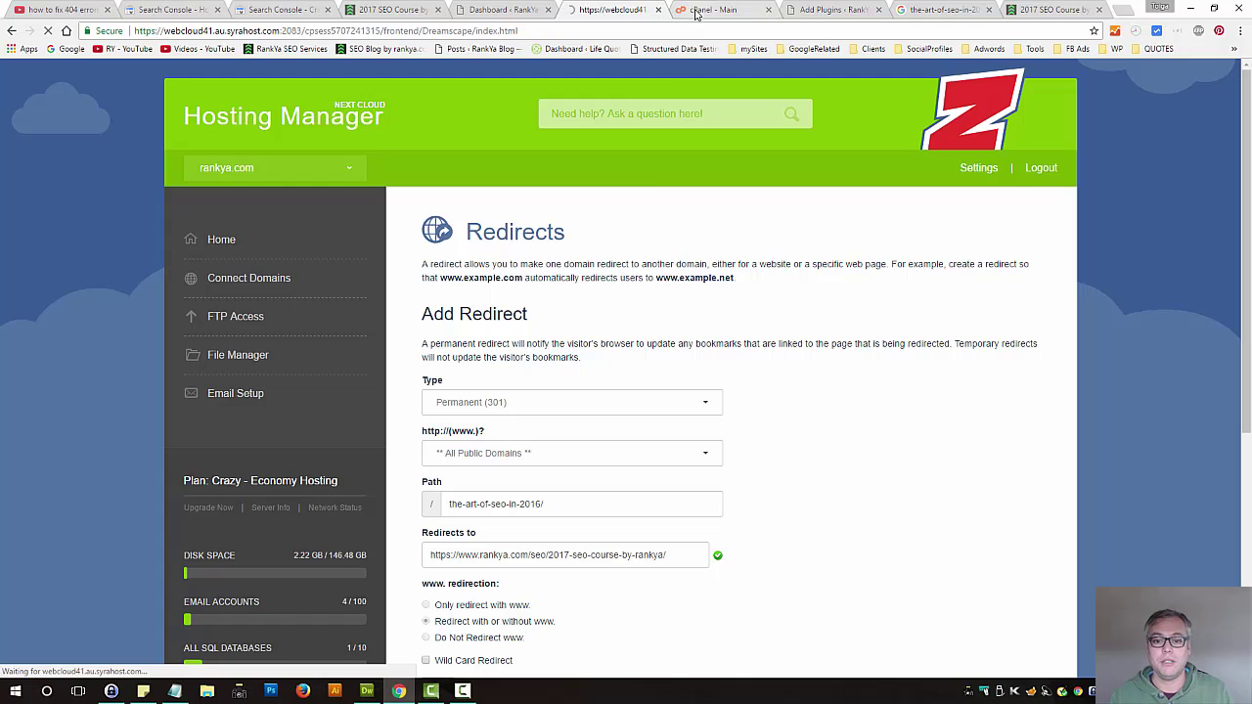
click(497, 359)
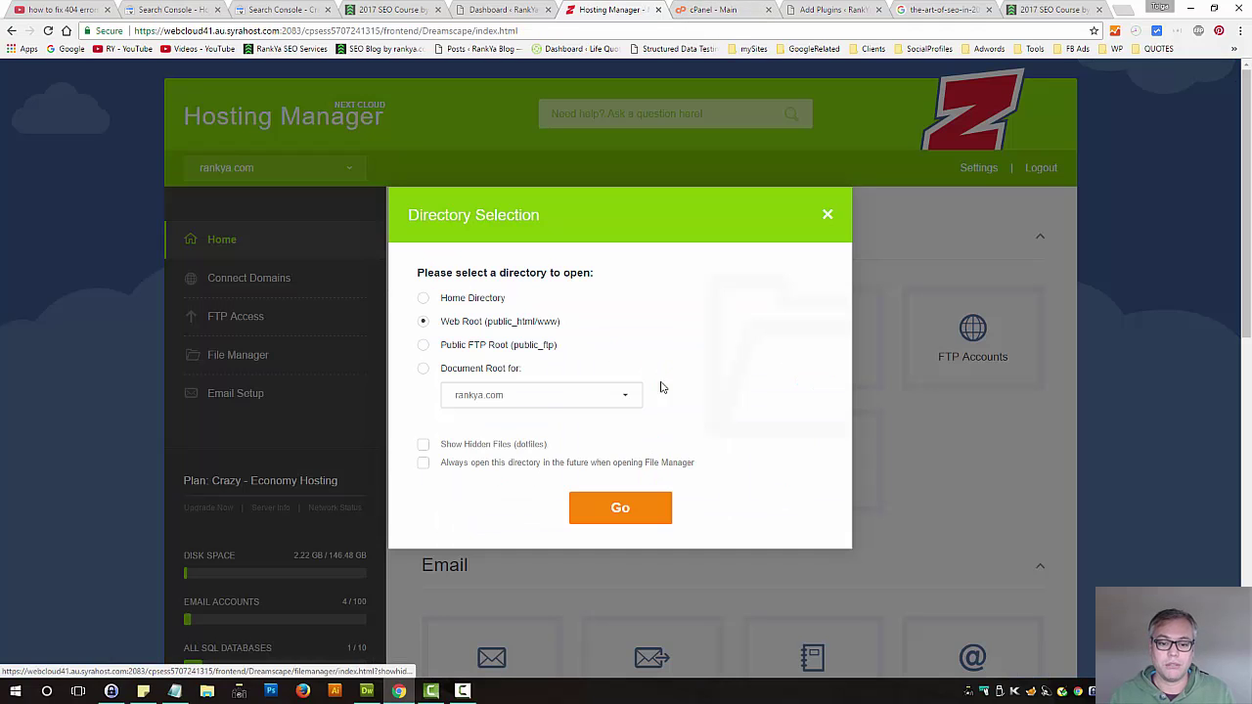
click(423, 369)
click(624, 518)
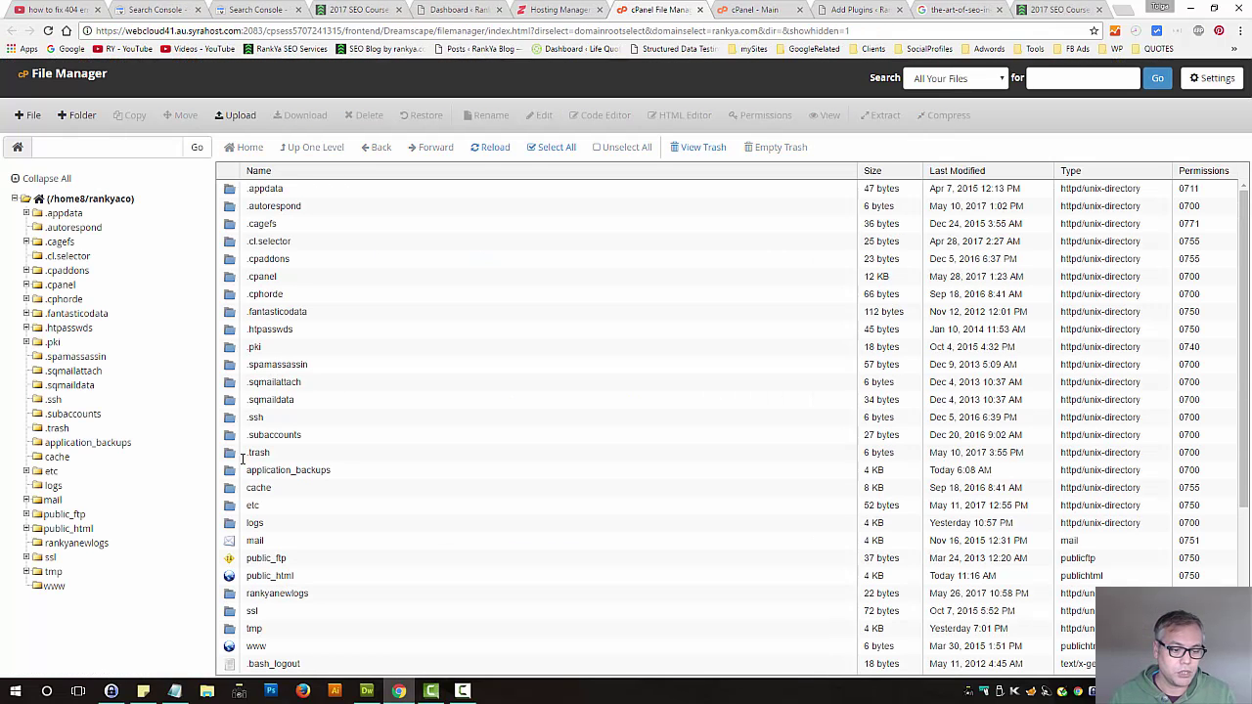
- Open the public_html folder, select the .htaccess file and bring up its available file actions
click(68, 529)
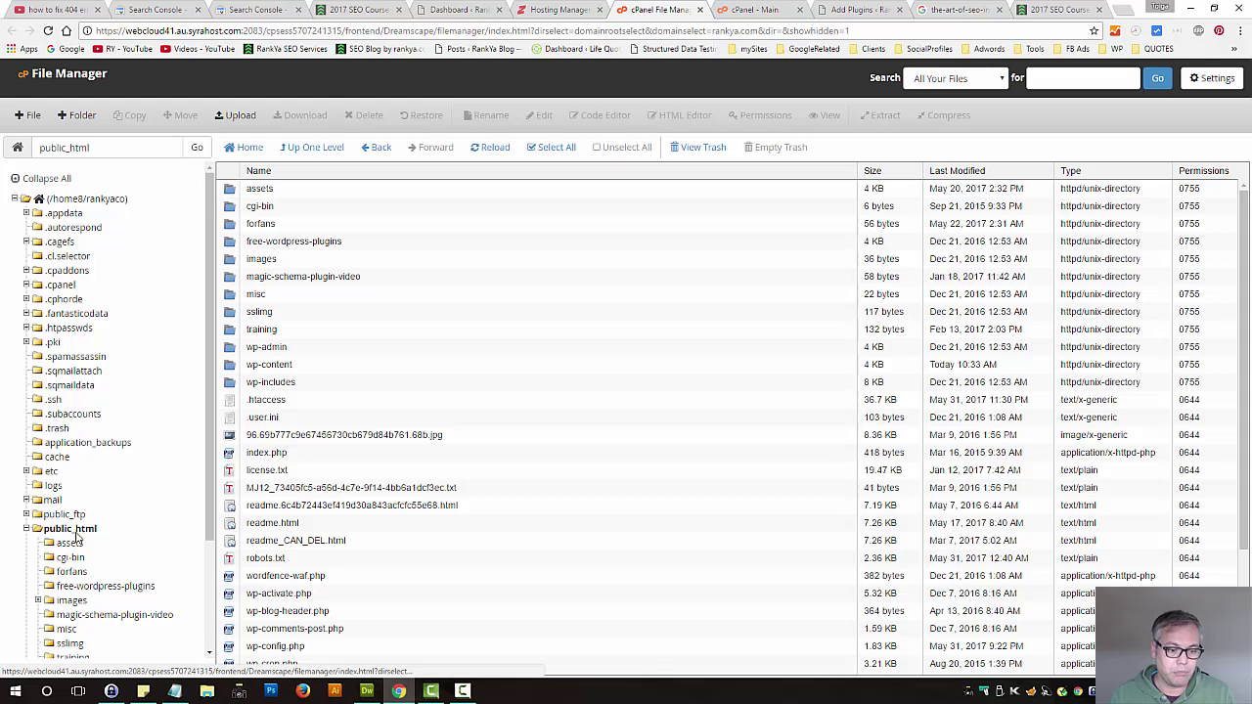
click(231, 401)
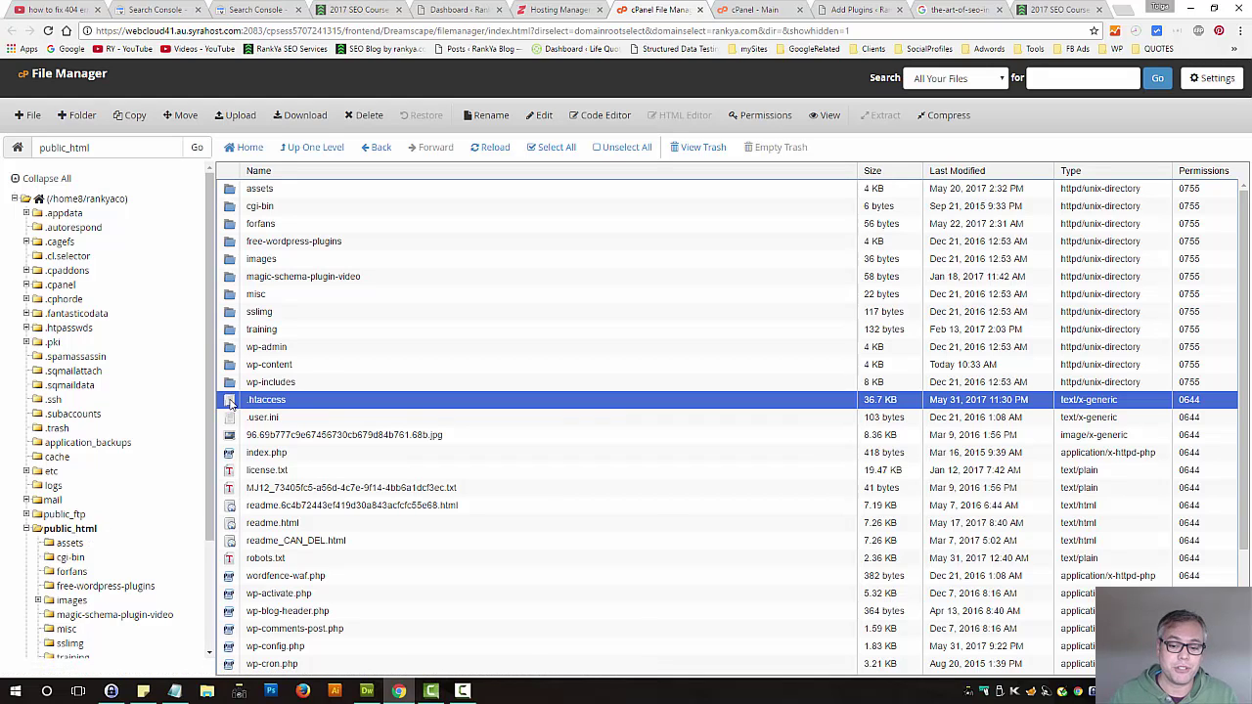
right_click(232, 402)
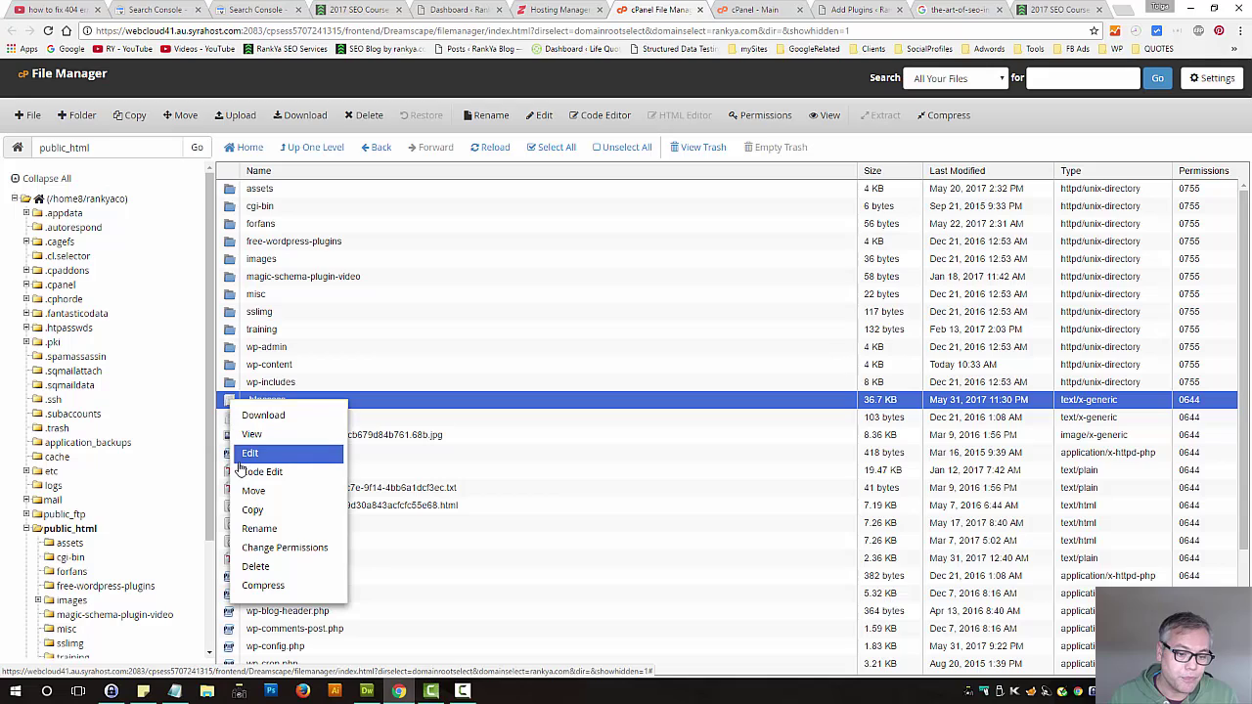
- Switch to Dreamweaver and examine the parts of the the-art-of-seo-in-2016/ RewriteRule: old path, destination URL and [R=301,L] flag
click(367, 692)
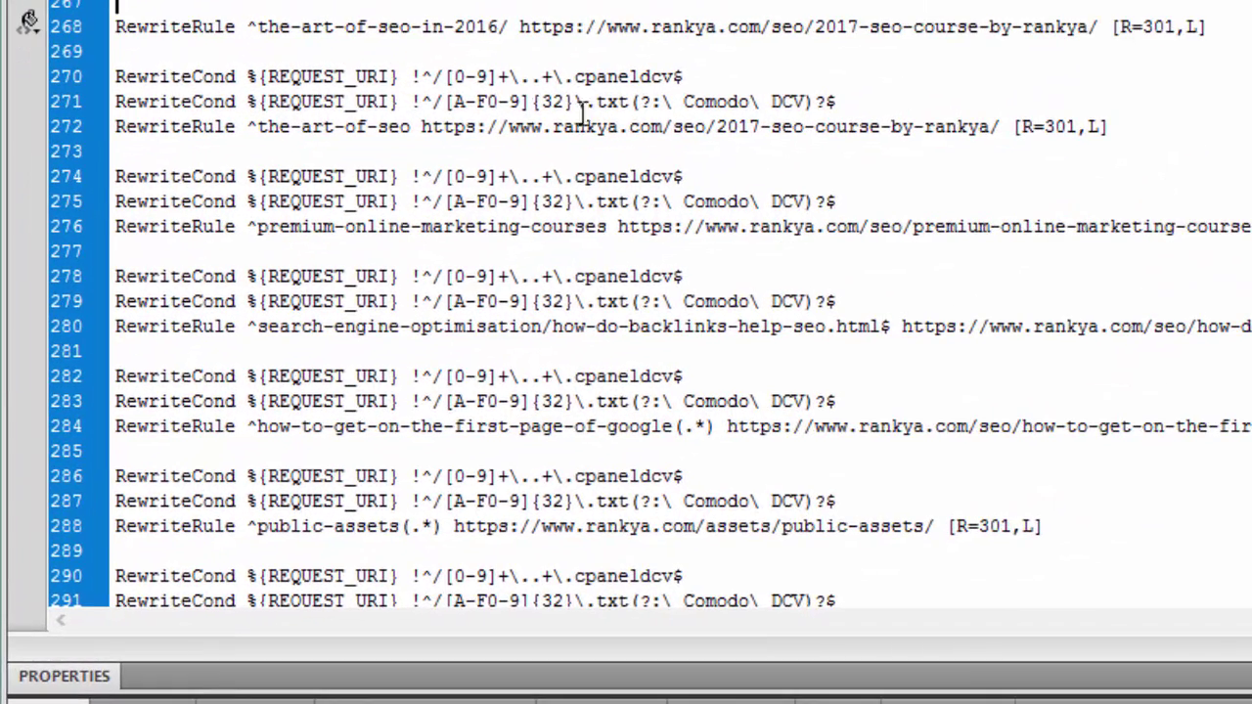
drag(1211, 26, 101, 30)
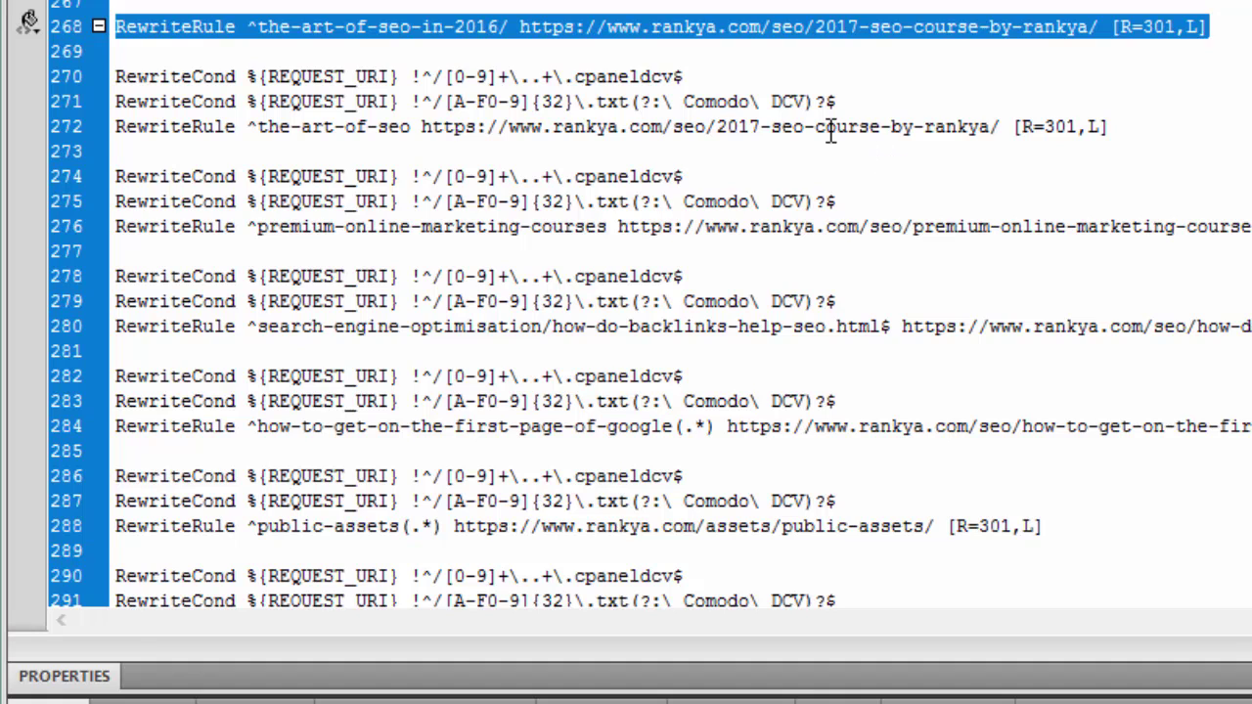
click(552, 127)
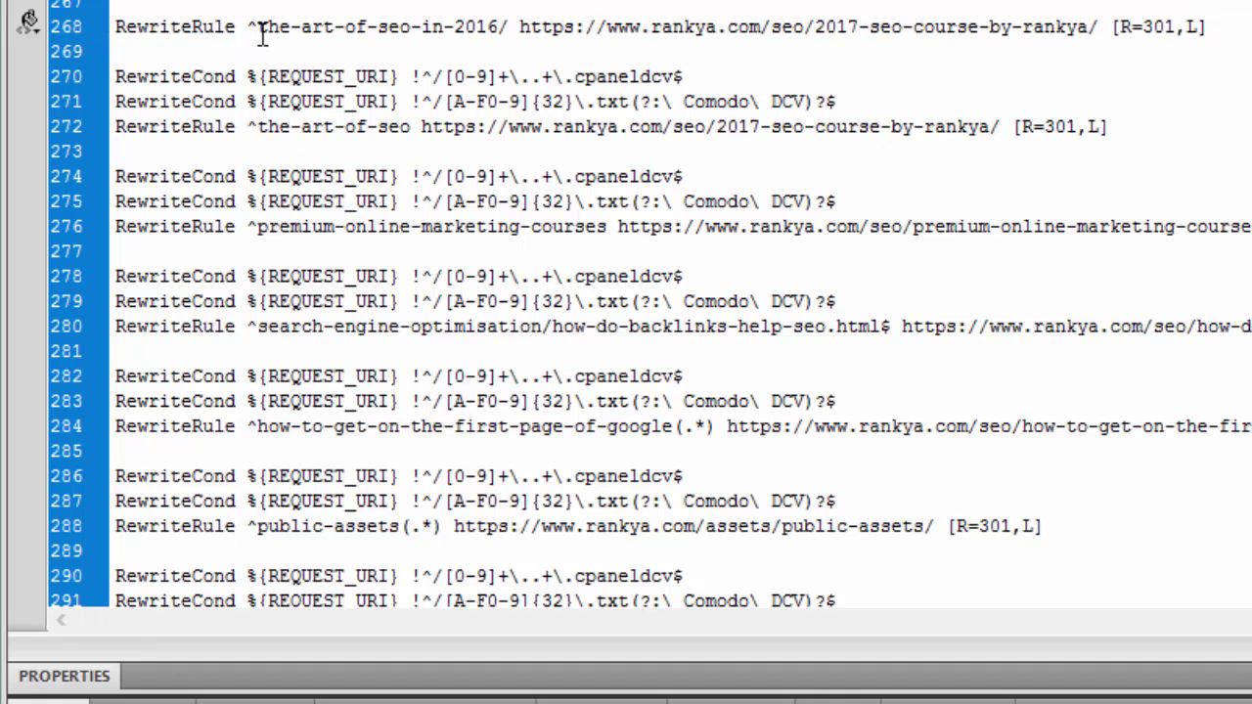
drag(259, 29, 499, 21)
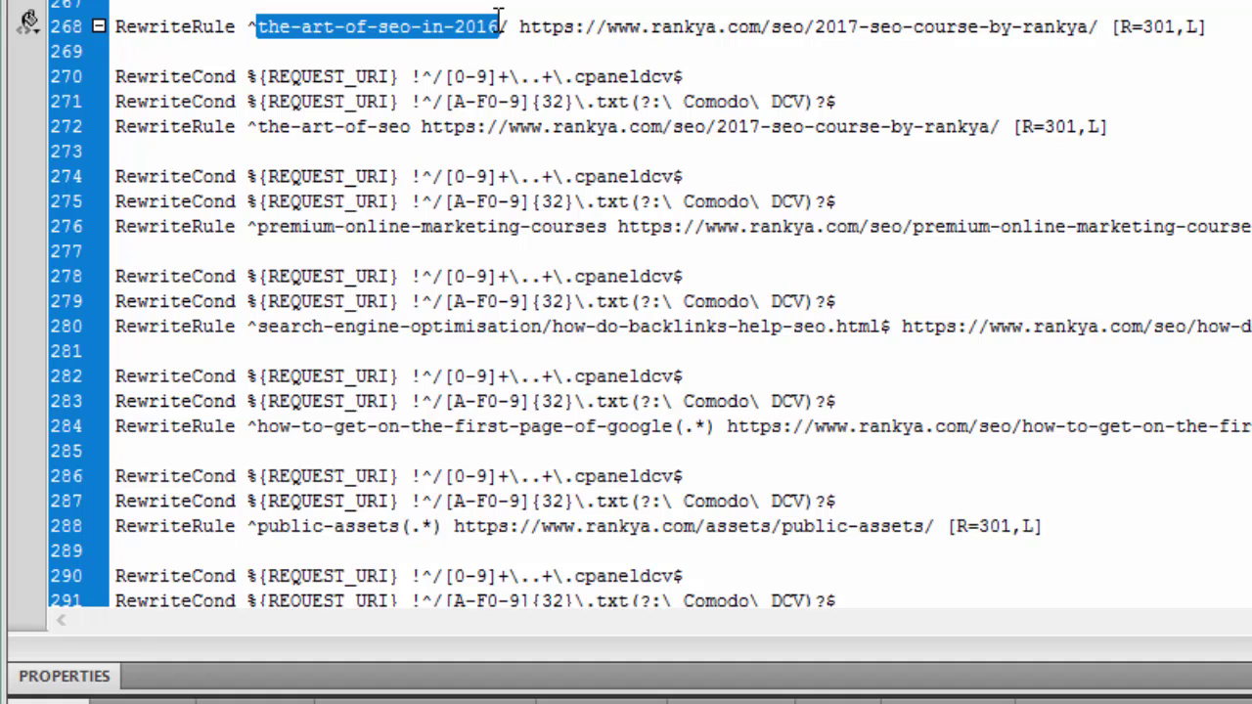
click(525, 28)
drag(524, 28, 1103, 28)
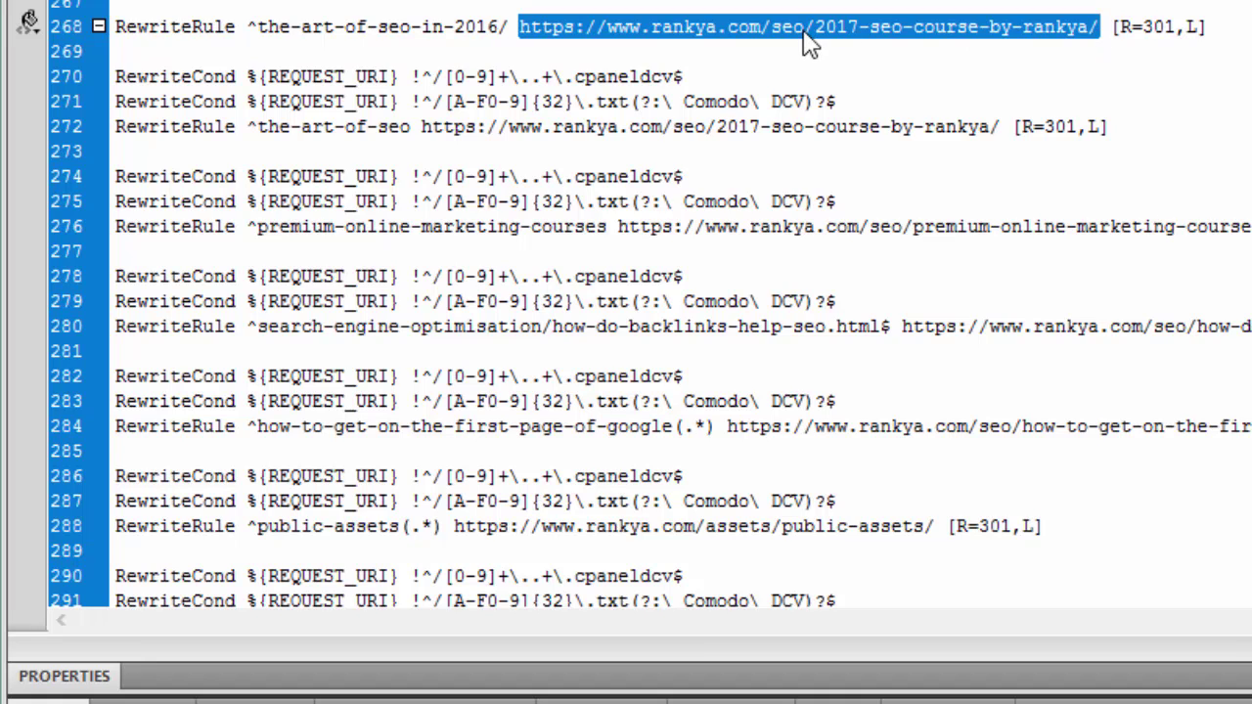
click(1119, 37)
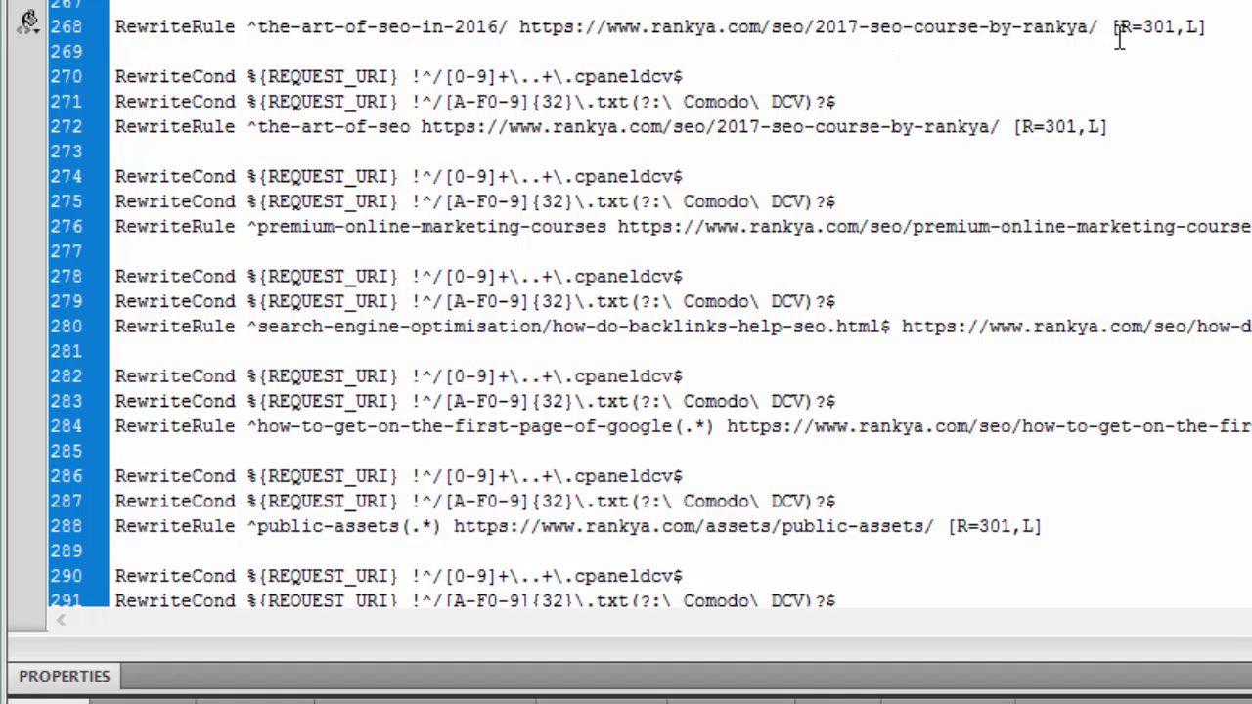
drag(1101, 27, 1223, 26)
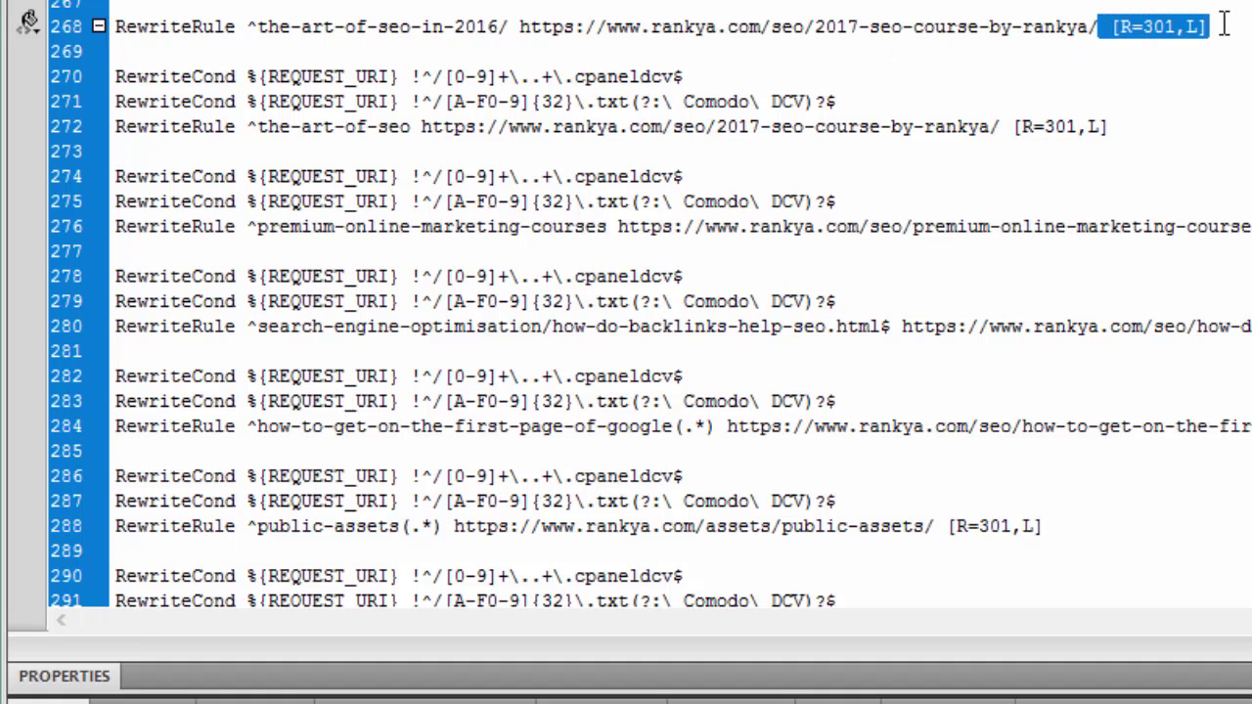
click(959, 27)
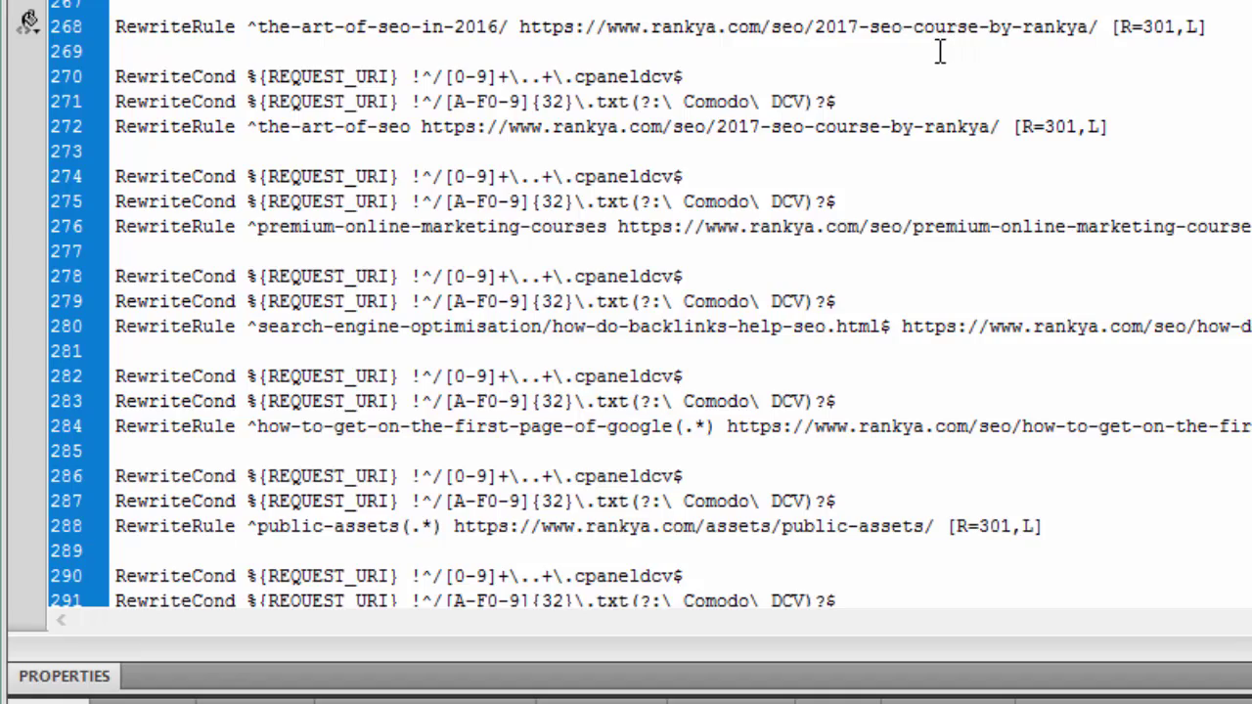
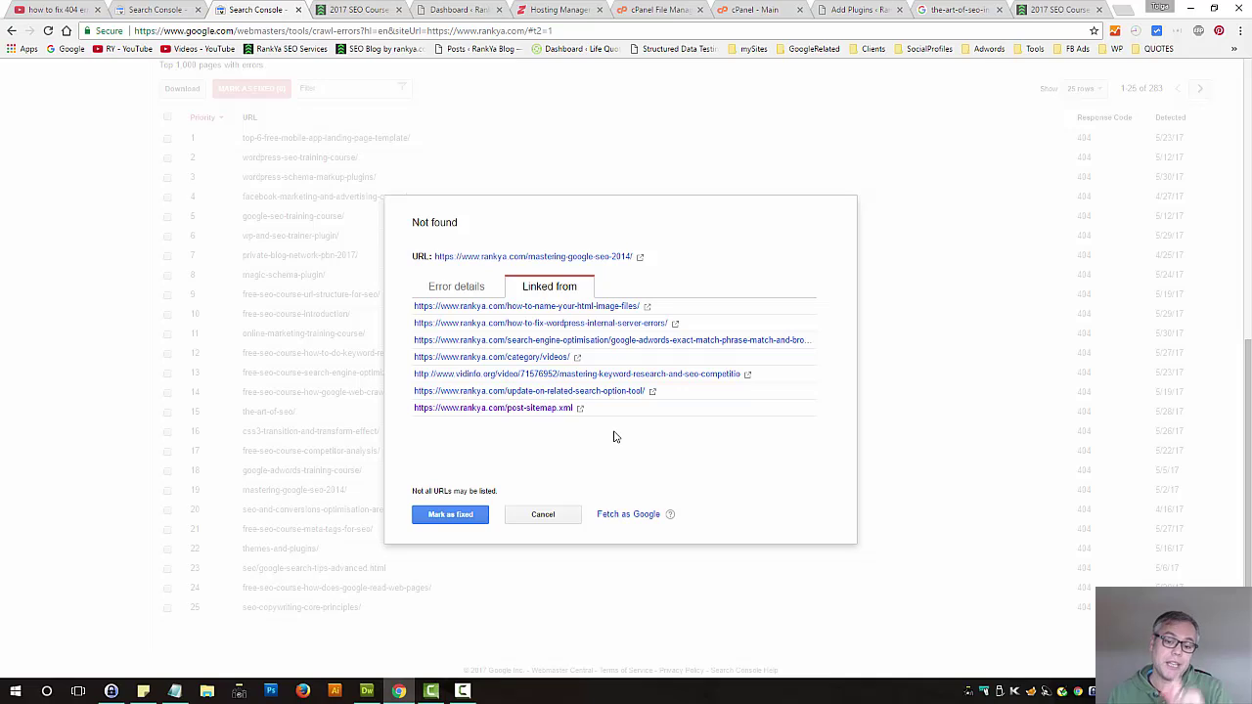
- Close the mastering-google-seo-2014/ error details in Search Console and review the remaining Not found URLs
click(543, 516)
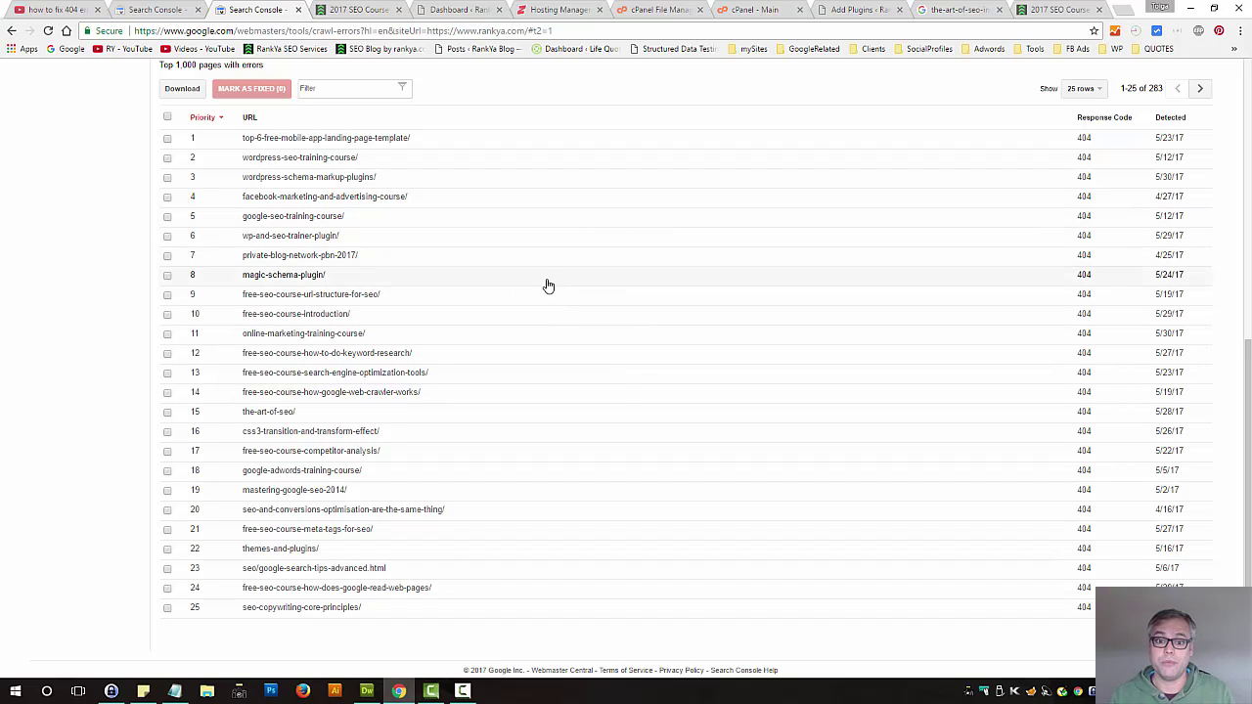
scroll(548, 285, up, 4)
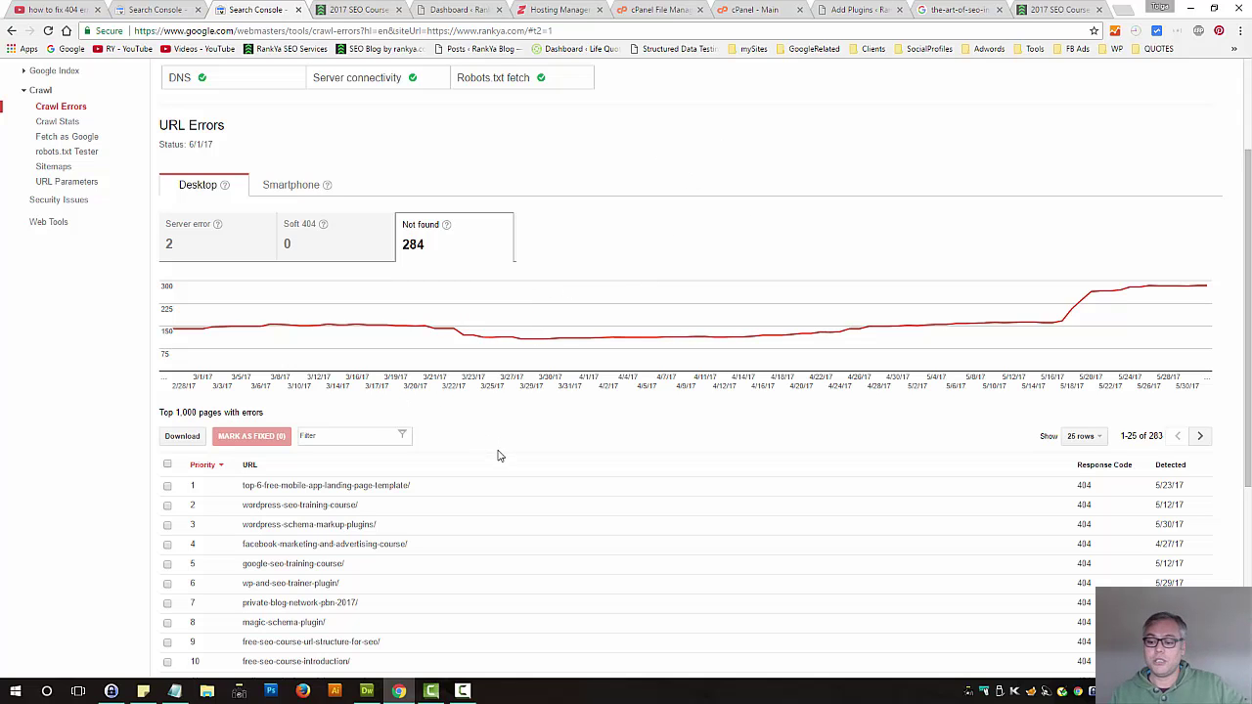
scroll(496, 458, down, 4)
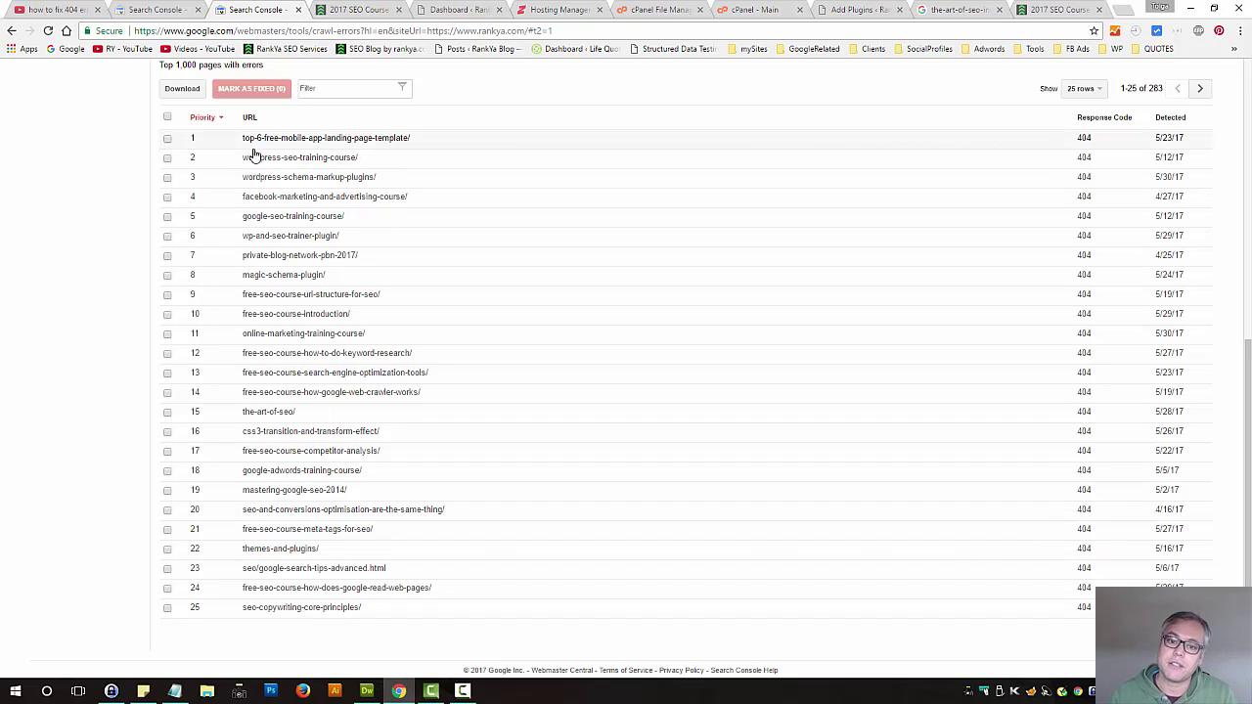
- Check the 2017 SEO Course page as a redirect destination, then review the WordPress plugin search results for 301
key(ctrl+Tab)
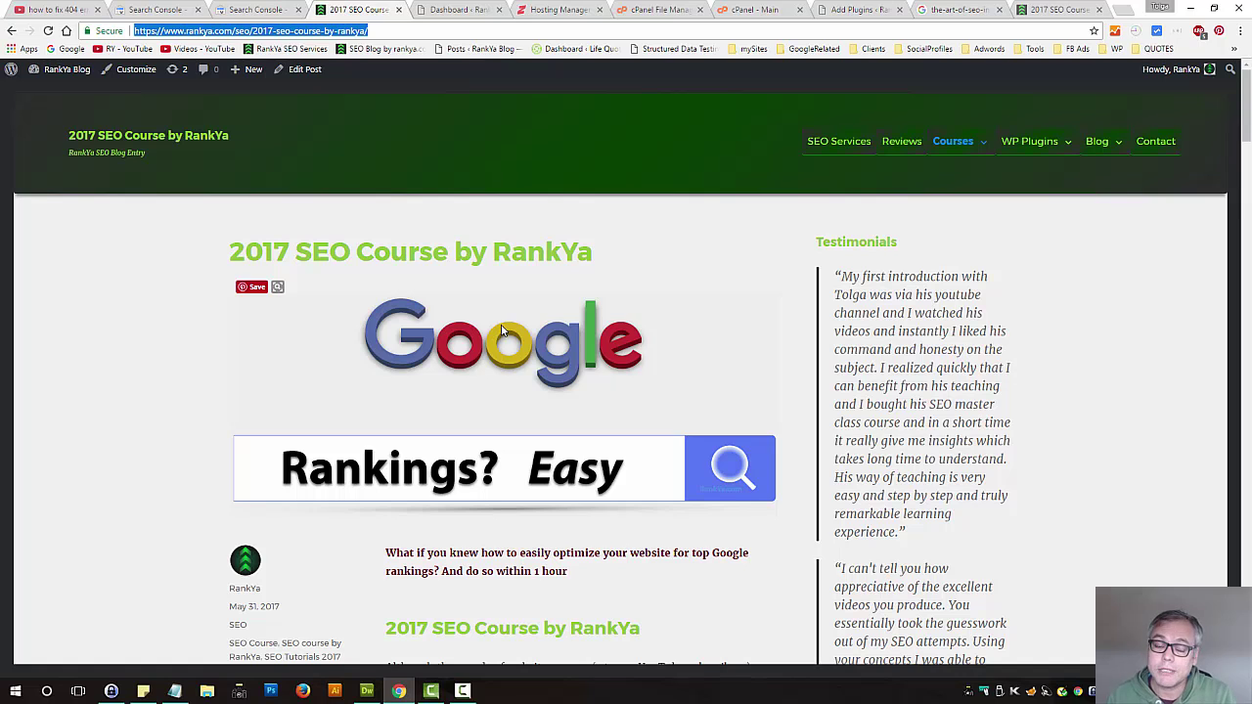
key(ctrl+shift+Tab)
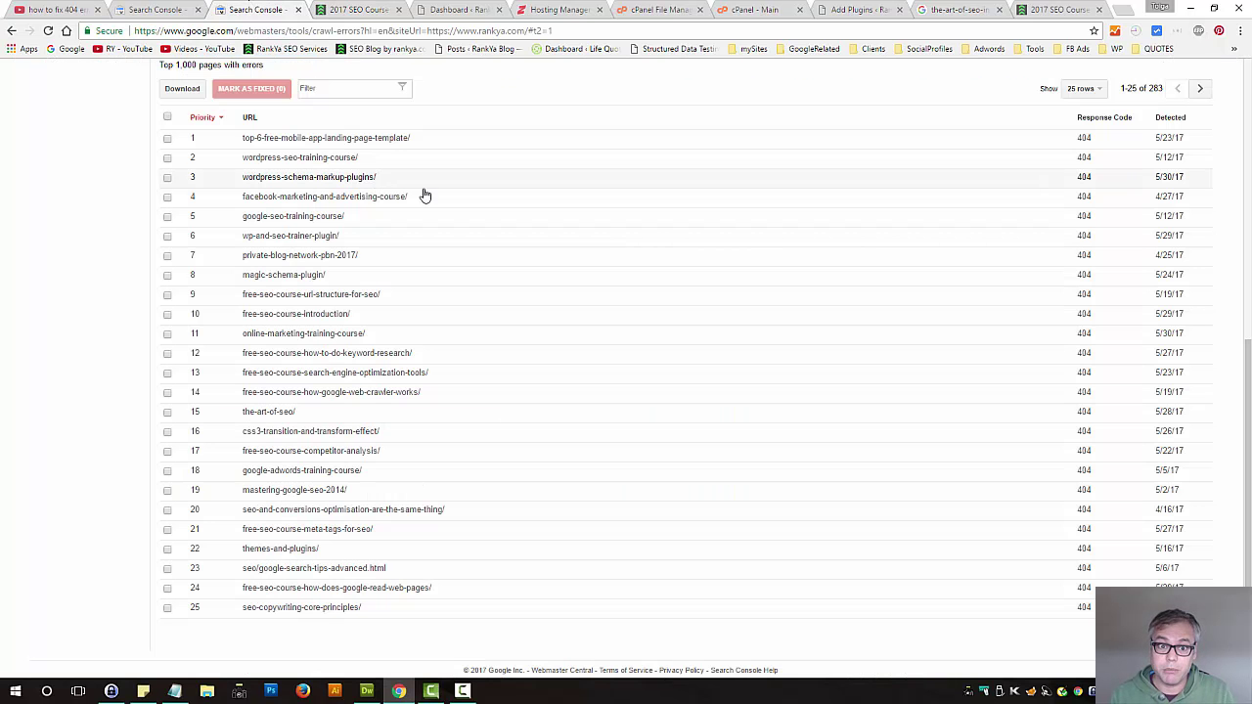
click(853, 11)
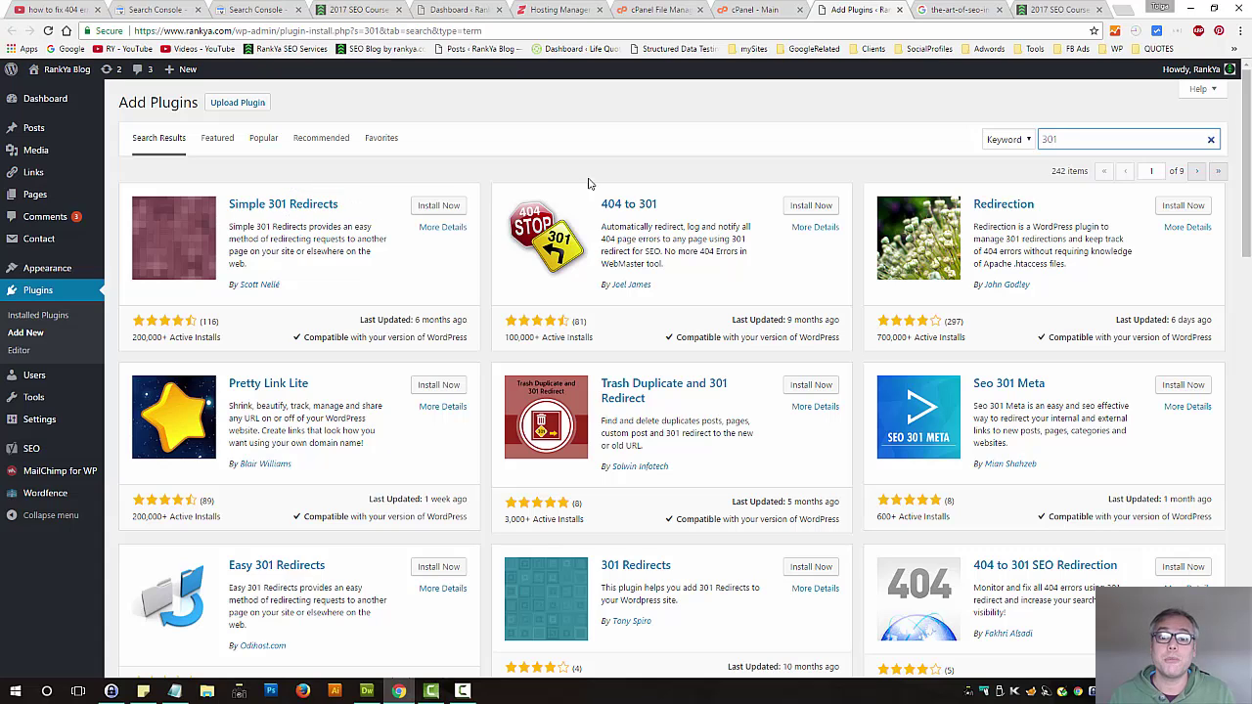
- Return to the hosting File Manager and open the .htaccess file in public_html for editing
click(563, 8)
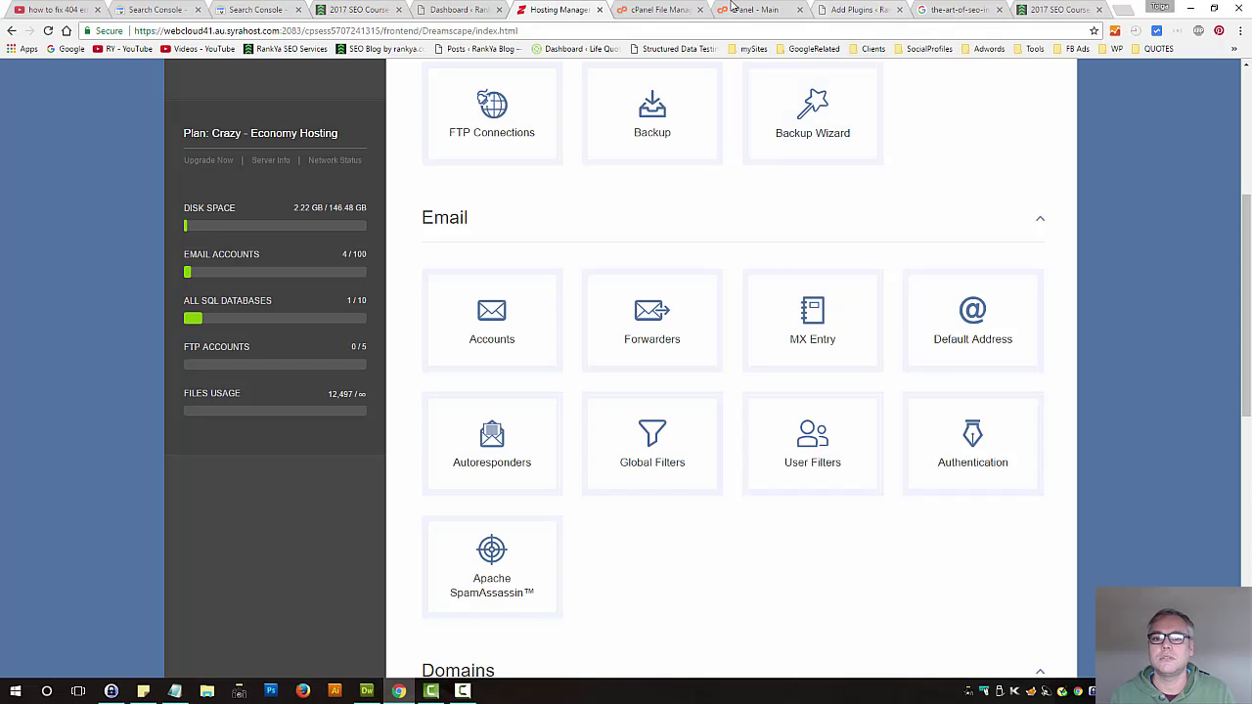
click(655, 10)
click(259, 453)
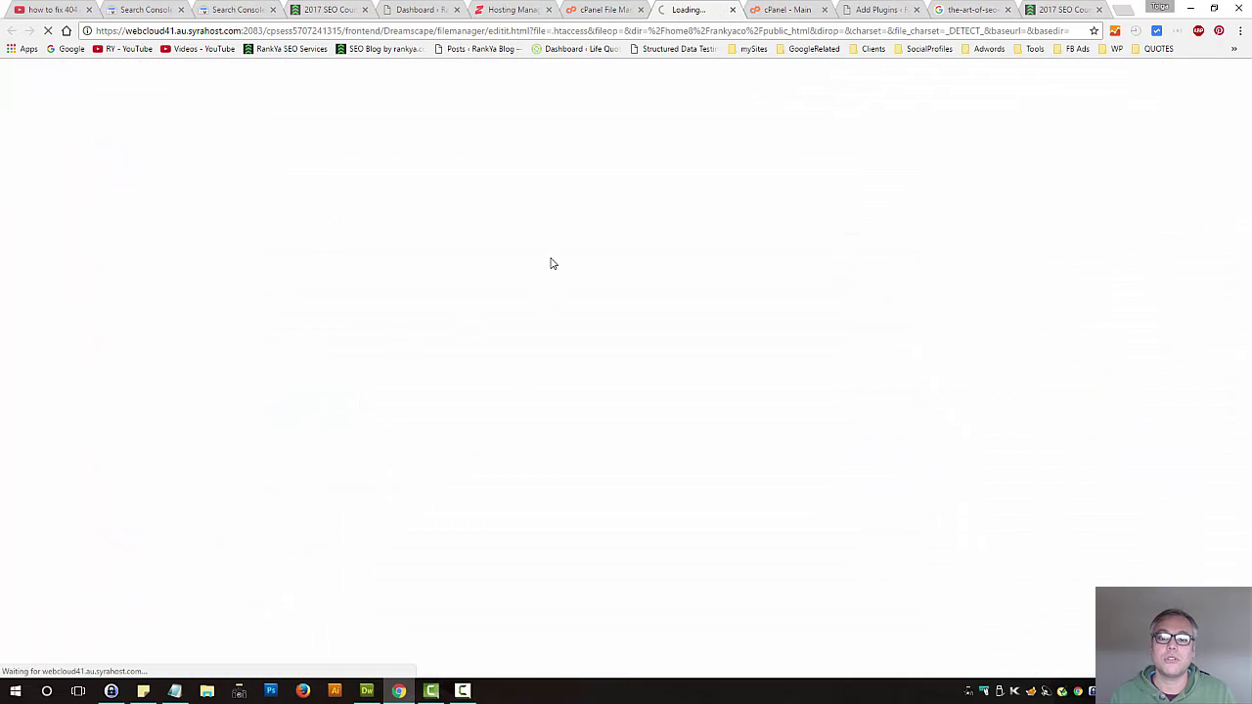
- Switch to Dreamweaver and examine the the-art-of-seo-in-2016/ redirect rule and its [R=301,L] flag in .htaccess
click(367, 691)
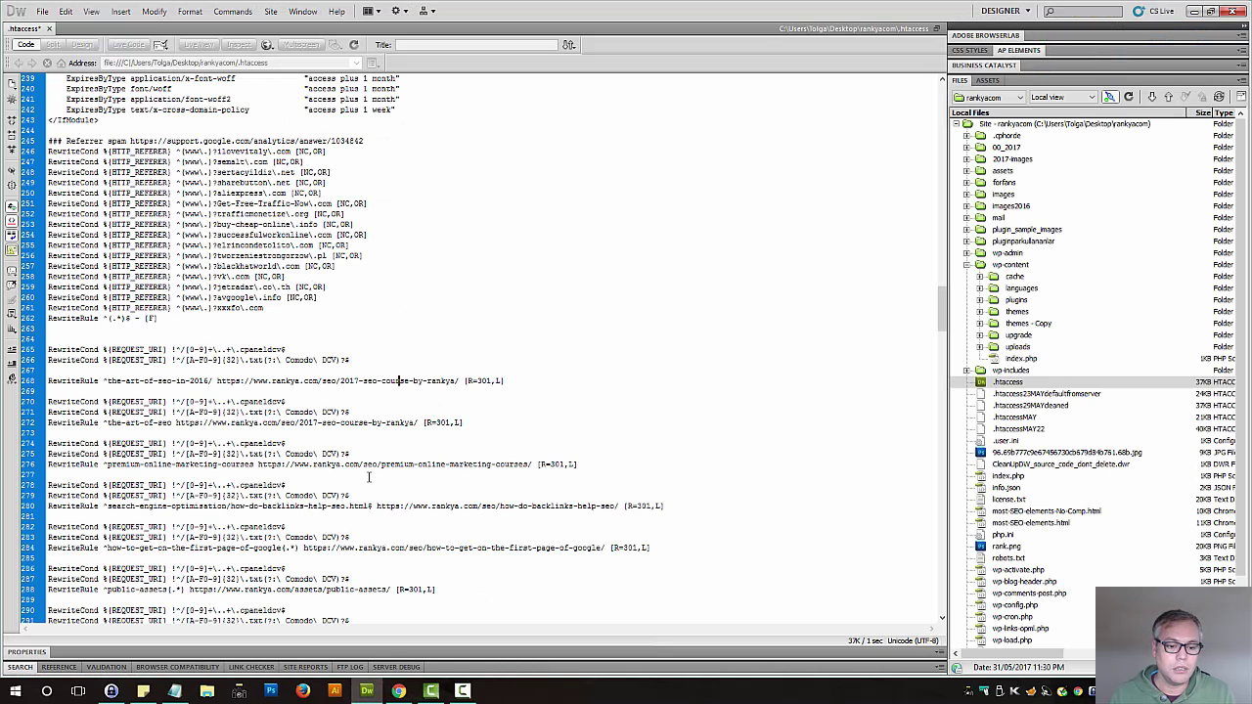
mouse_move(503, 380)
mouse_down()
mouse_move(45, 383)
mouse_move(507, 381)
mouse_up()
click(471, 392)
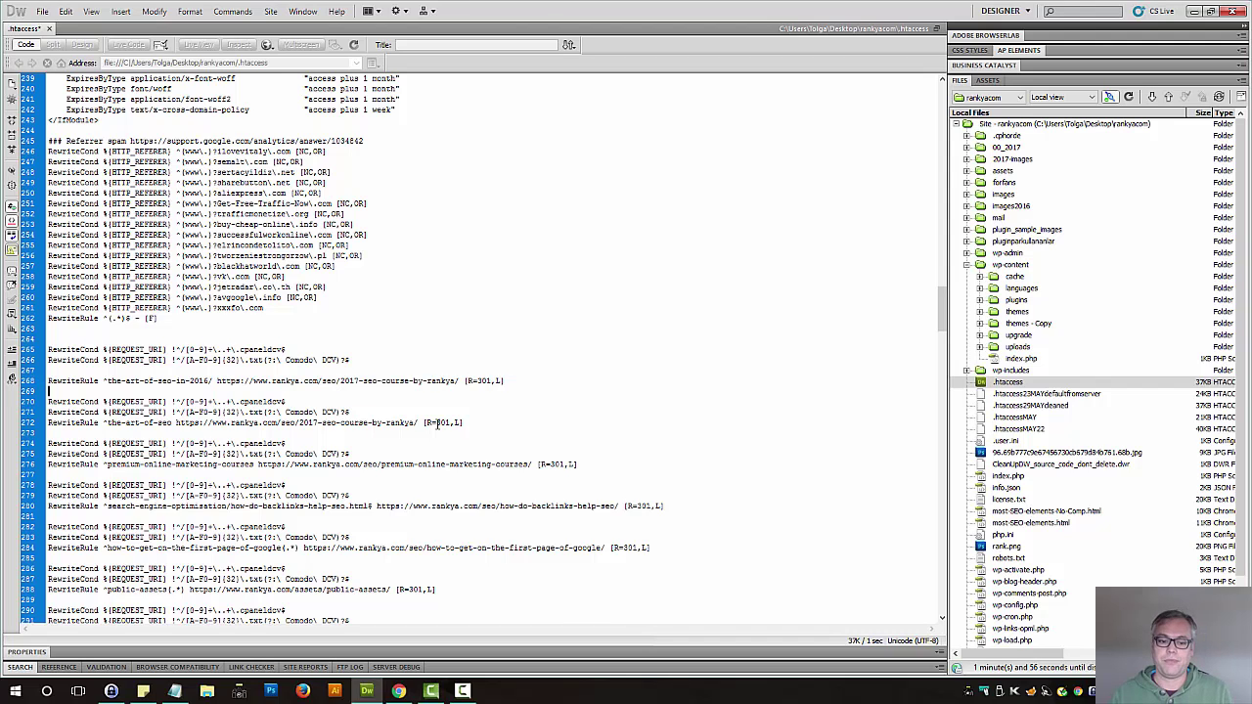
- Switch back to Chrome, view the .htaccess file in the cPanel editor and return to the Search Console crawl error list
click(398, 691)
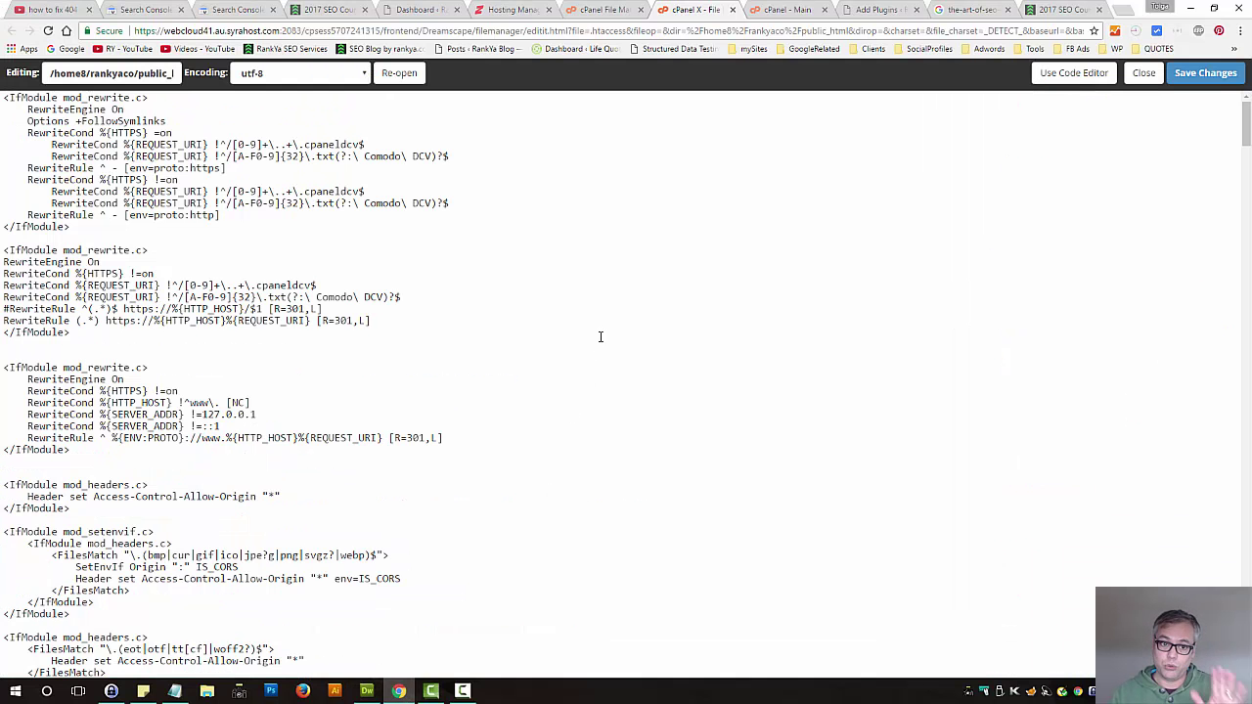
click(237, 9)
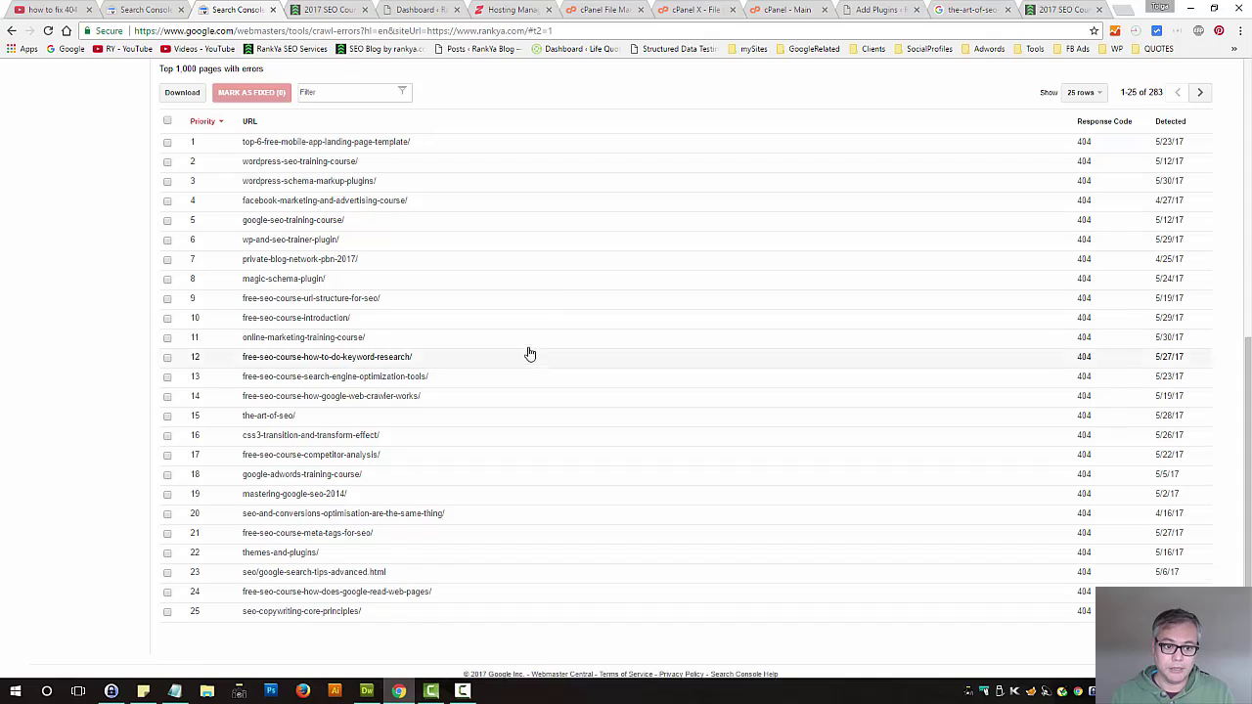